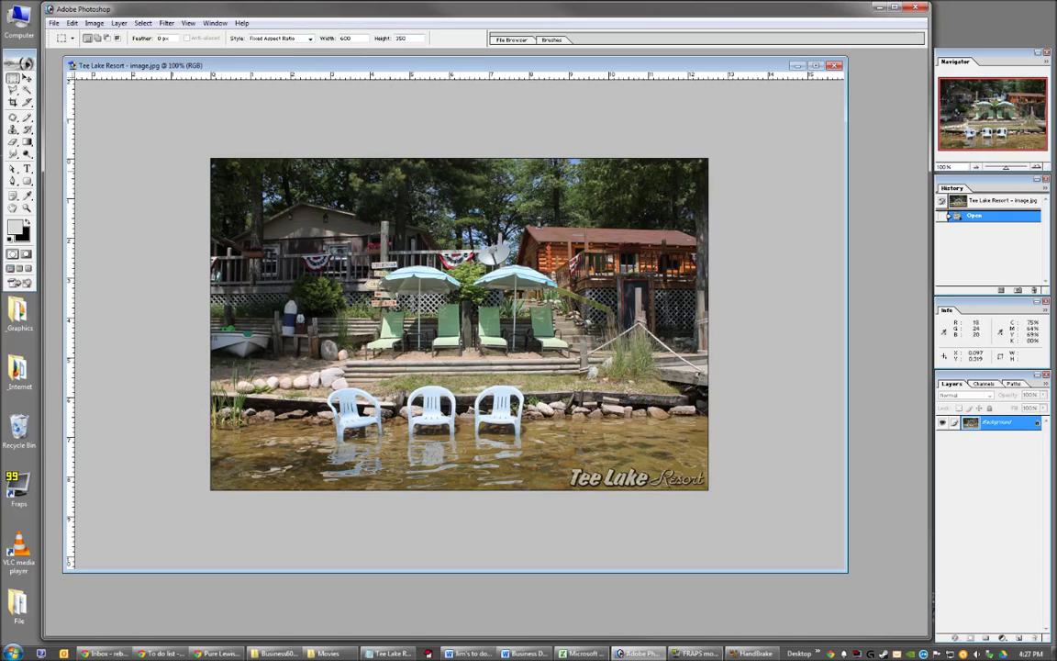
Crop the resort photo to a fixed-ratio strip that excludes the bottom caption, then deselect.
{"action": "left_click_drag", "start_coordinate": [210, 158], "coordinate": [712, 451]}
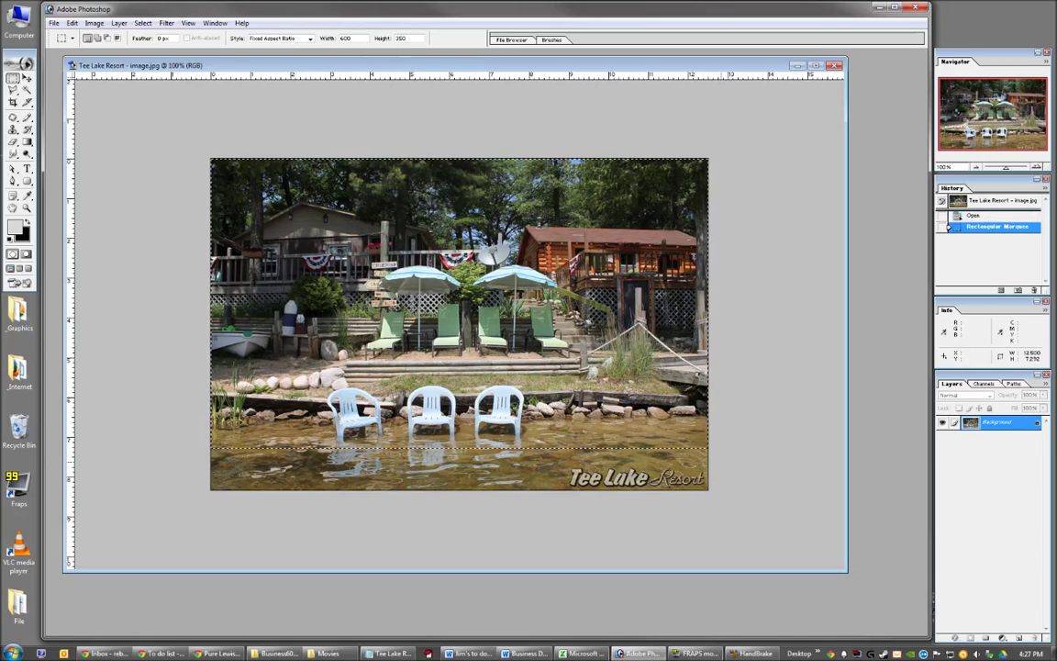
{"action": "key", "text": "shift+Down"}
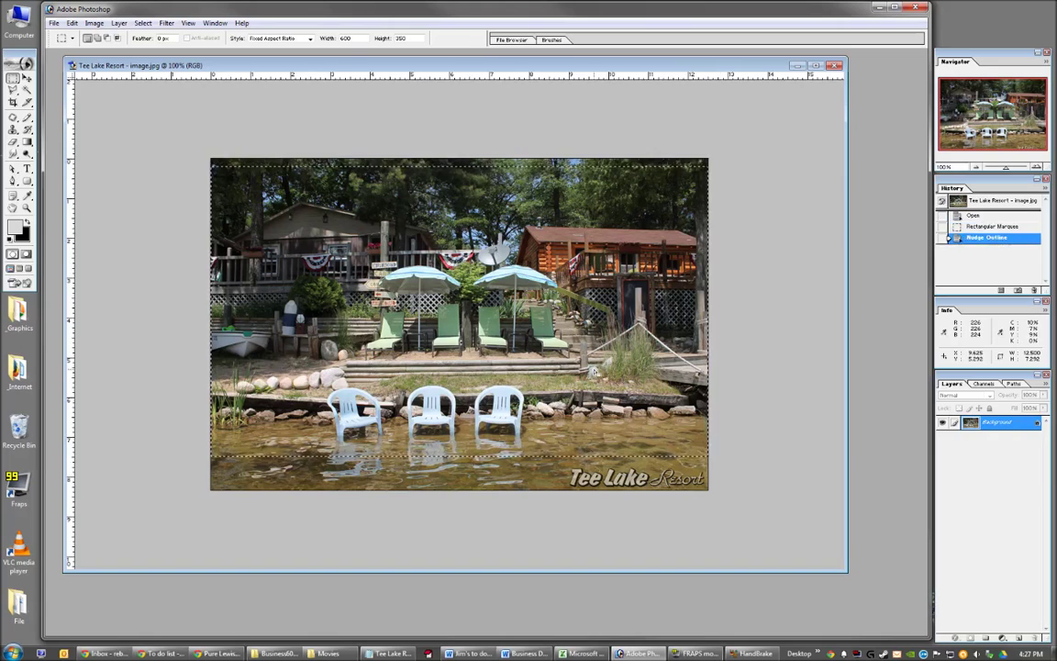
{"action": "left_click", "coordinate": [94, 23]}
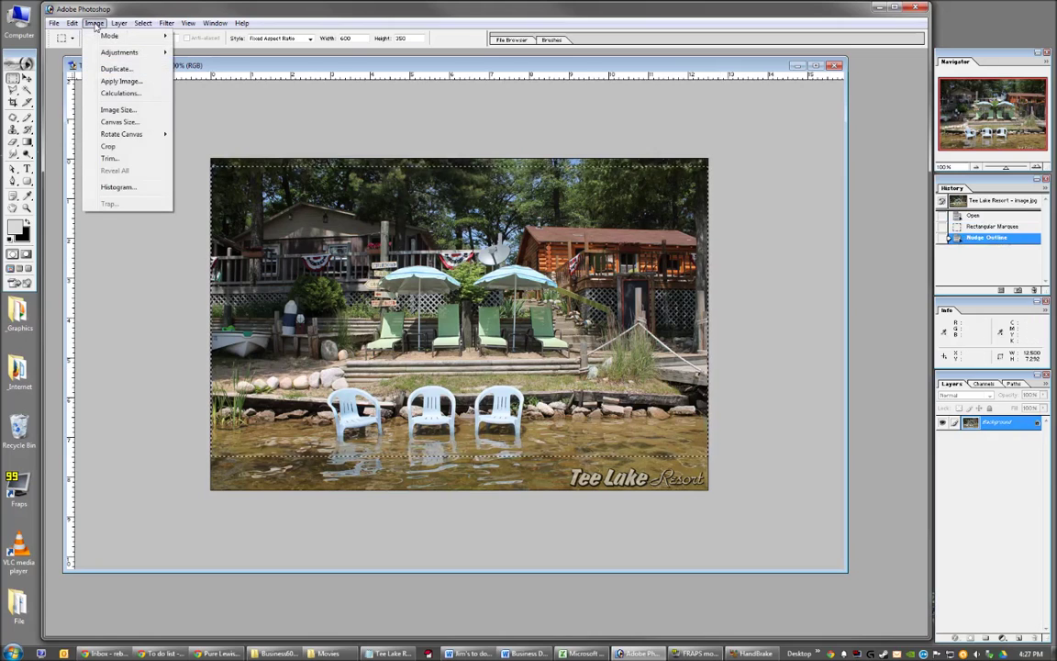
{"action": "left_click", "coordinate": [109, 147]}
{"action": "key", "text": "ctrl+d"}
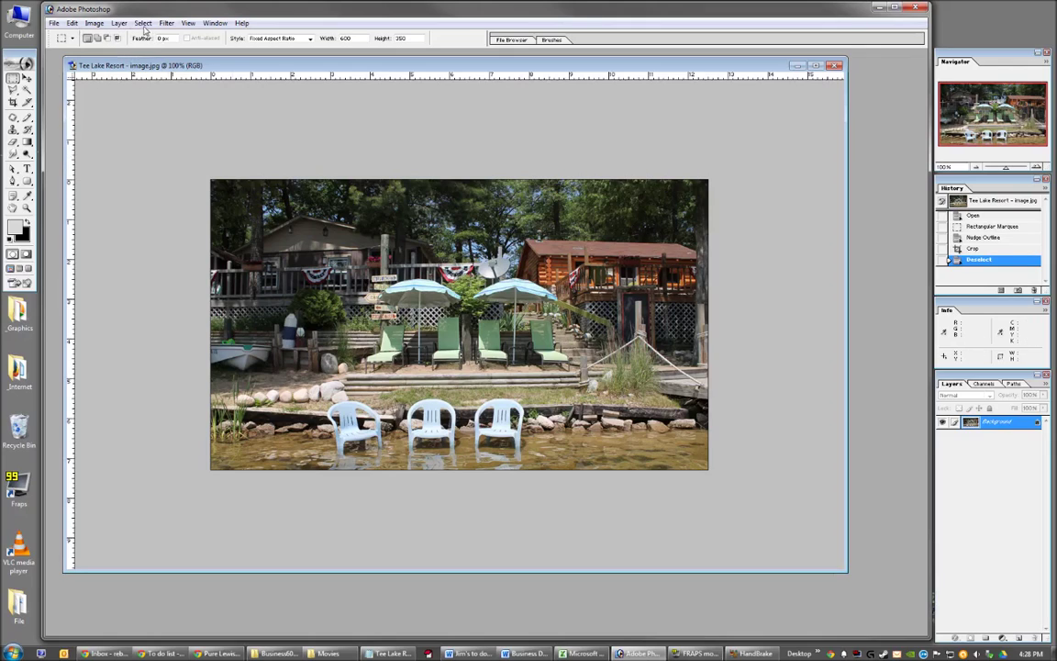
{"action": "left_click", "coordinate": [91, 24]}
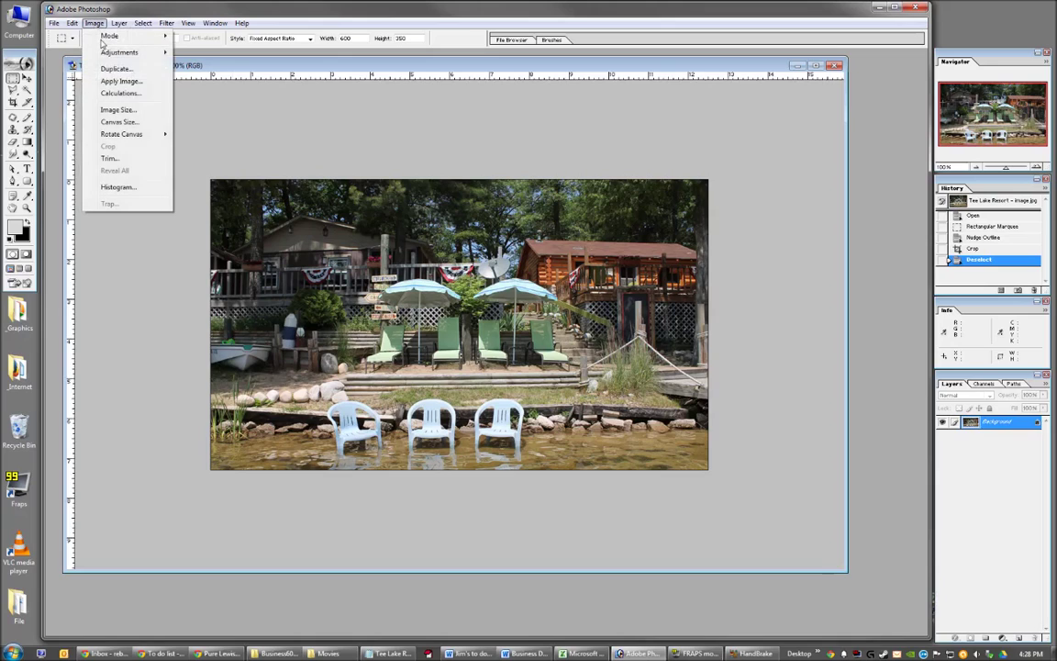
Resize the cropped photo to 600 × 350 pixels with proportions constrained.
{"action": "left_click", "coordinate": [114, 109]}
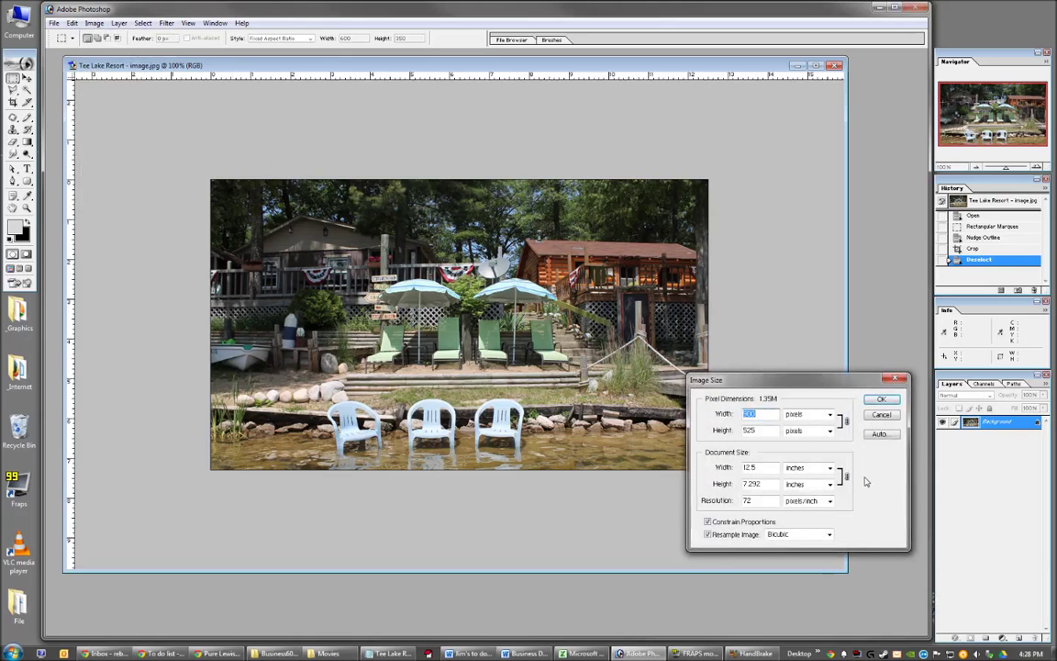
{"action": "type", "text": "900"}
{"action": "left_click_drag", "start_coordinate": [745, 414], "coordinate": [784, 420]}
{"action": "type", "text": "600"}
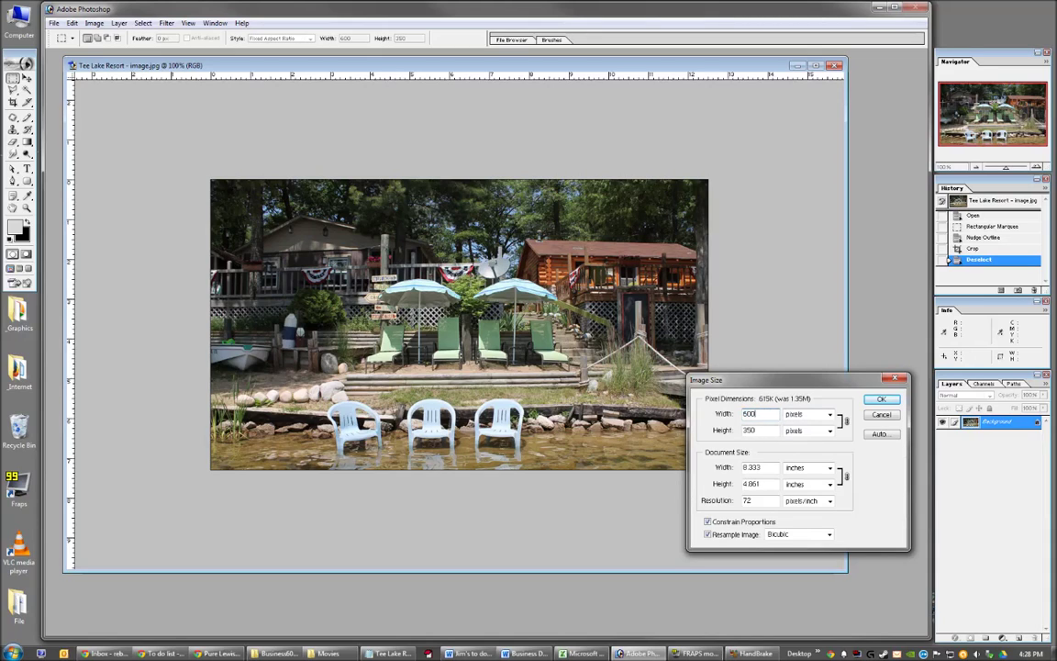
{"action": "left_click", "coordinate": [757, 430]}
{"action": "left_click", "coordinate": [882, 401]}
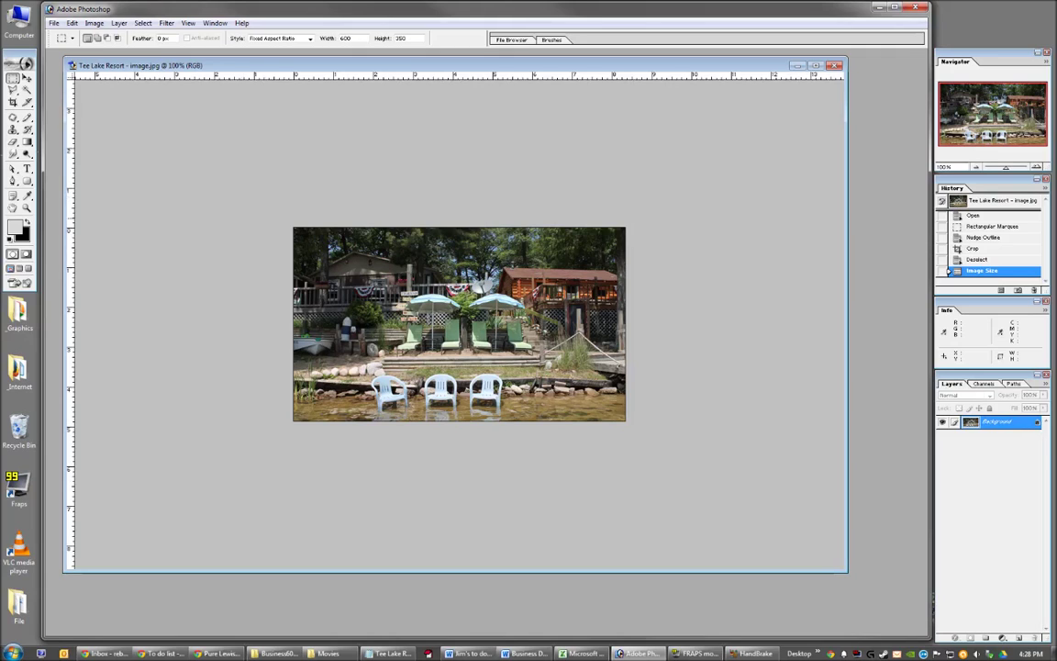
Start Save As in the working files' Business600x350 folder with file name TeeLakeResort.
{"action": "left_click", "coordinate": [54, 23]}
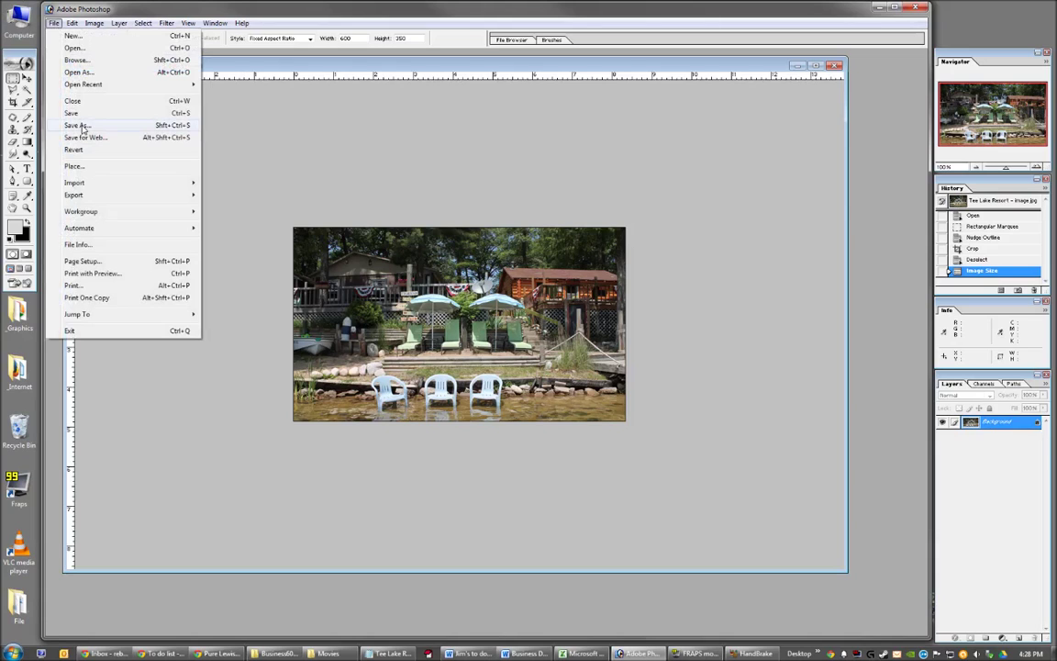
{"action": "left_click", "coordinate": [80, 125]}
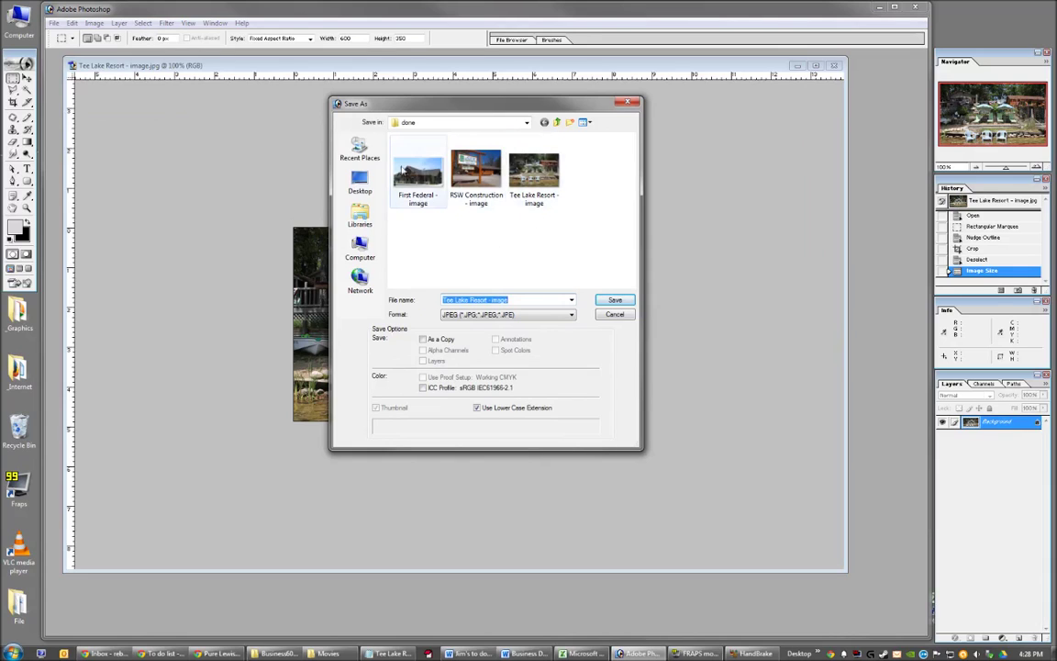
{"action": "left_click_drag", "start_coordinate": [517, 111], "coordinate": [474, 134]}
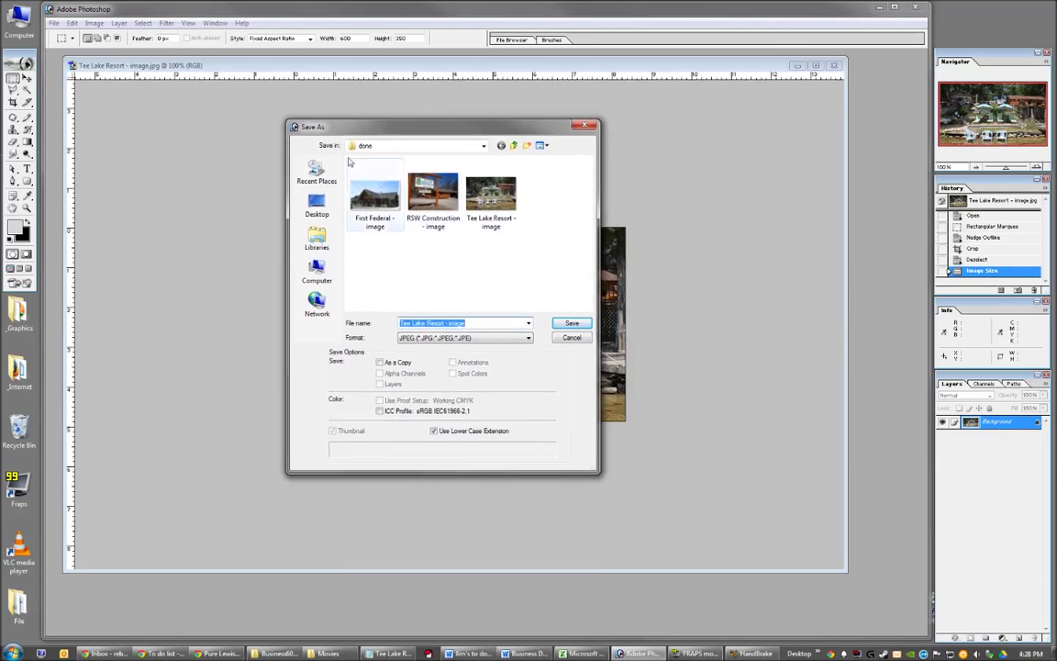
{"action": "left_click", "coordinate": [484, 146]}
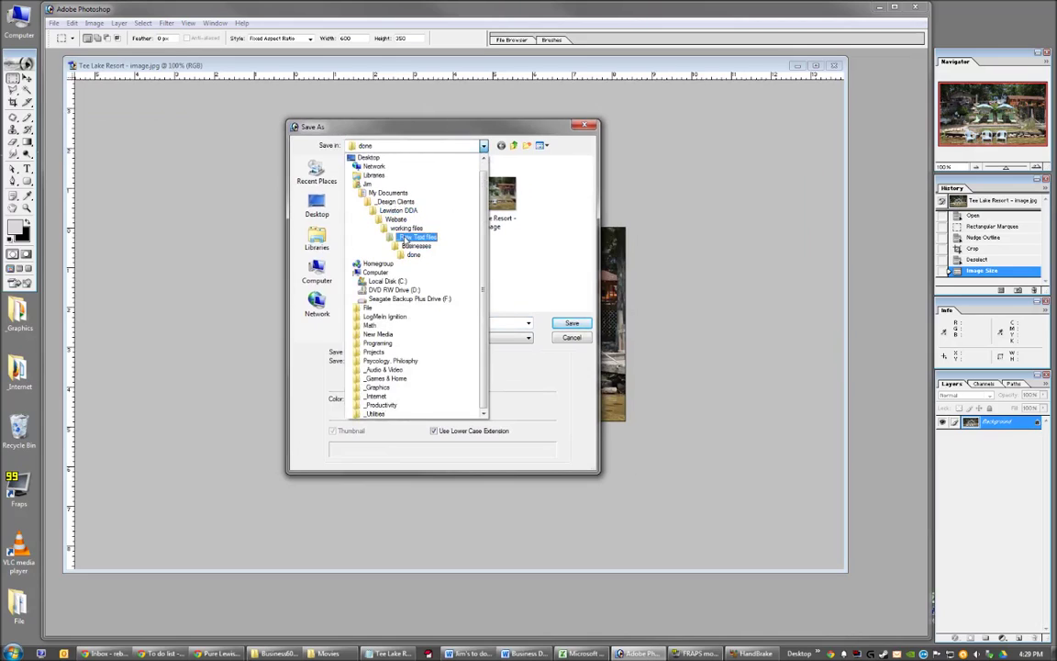
{"action": "left_click", "coordinate": [404, 228]}
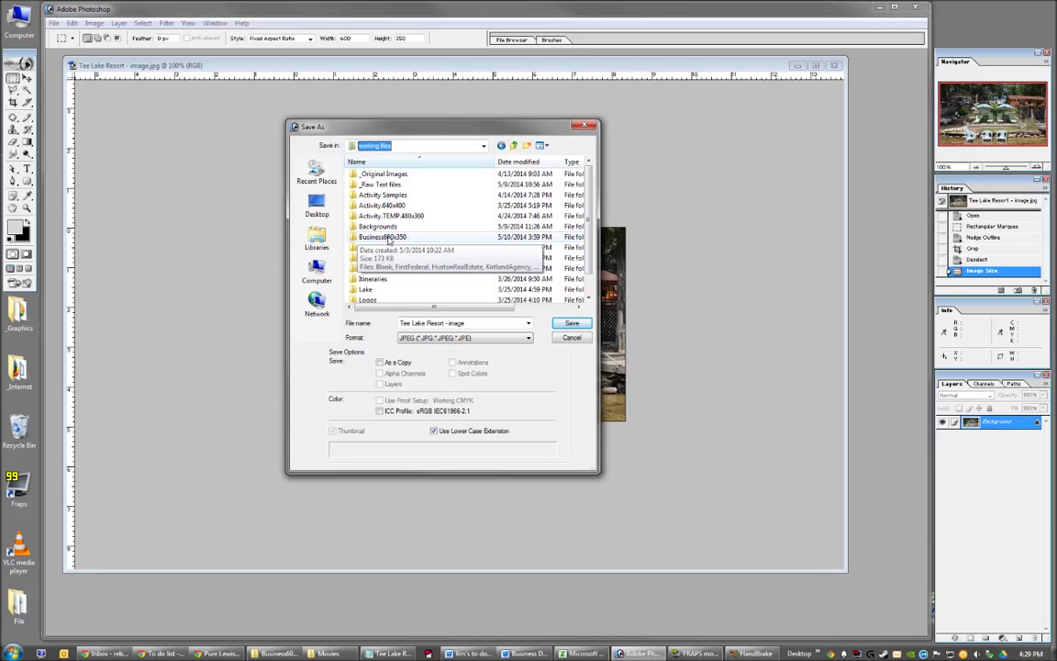
{"action": "double_click", "coordinate": [387, 241]}
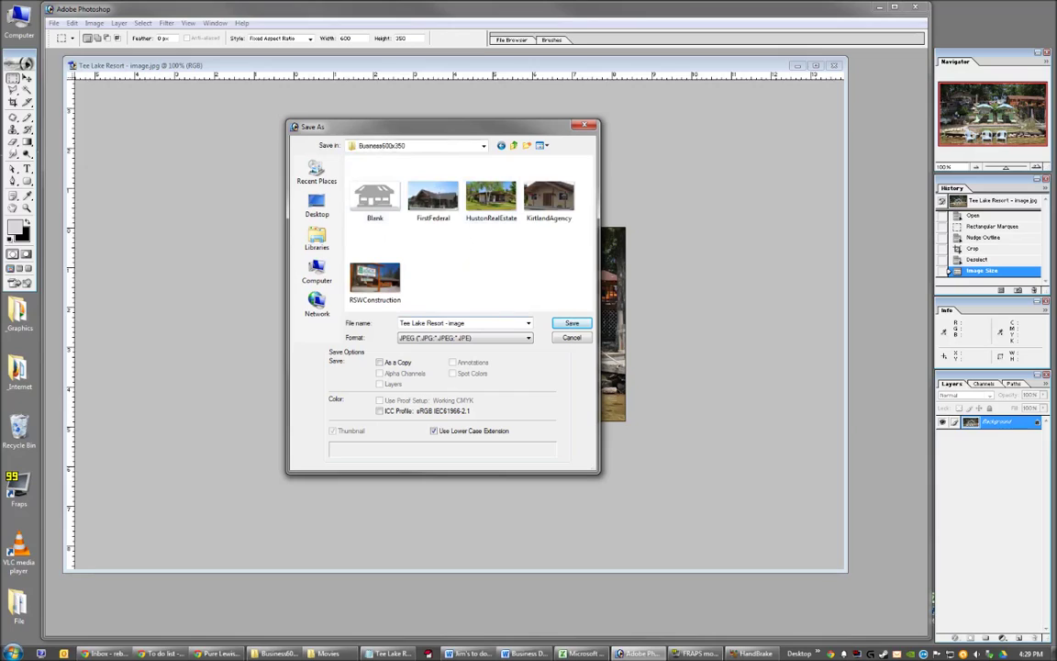
{"action": "left_click", "coordinate": [468, 324]}
{"action": "type", "text": "TeeLakeRe"}
Save the banner as TeeLakeResort.jpg at Medium JPEG quality and close the document.
{"action": "left_click", "coordinate": [572, 325]}
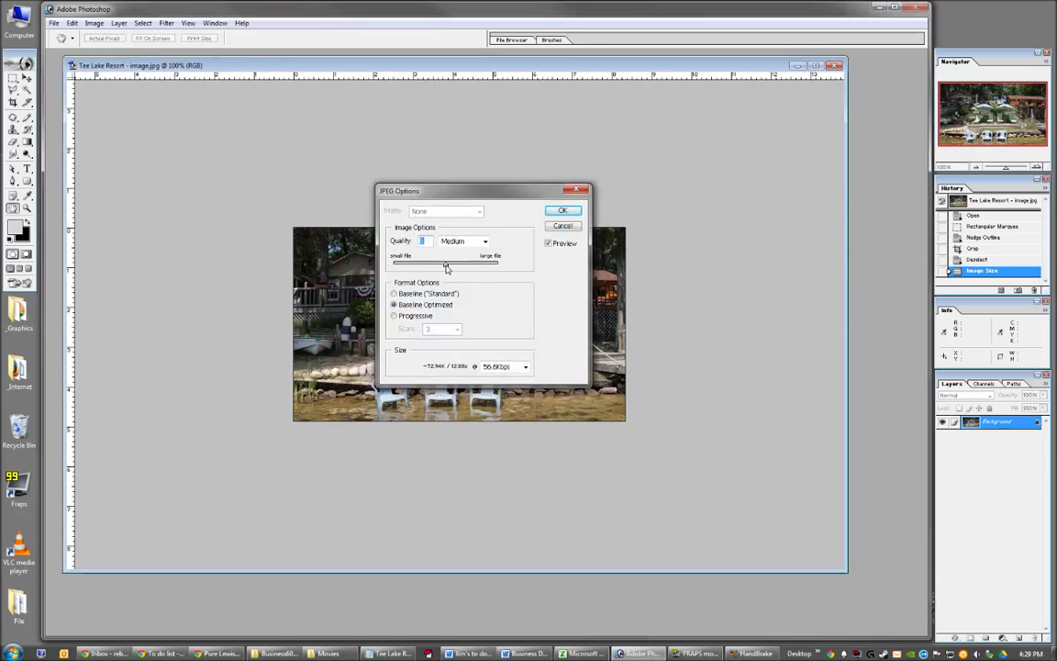
{"action": "mouse_move", "coordinate": [449, 265]}
{"action": "left_mouse_down"}
{"action": "mouse_move", "coordinate": [411, 265]}
{"action": "mouse_move", "coordinate": [490, 273]}
{"action": "mouse_move", "coordinate": [451, 269]}
{"action": "left_mouse_up"}
{"action": "left_click", "coordinate": [484, 241]}
{"action": "left_click", "coordinate": [452, 261]}
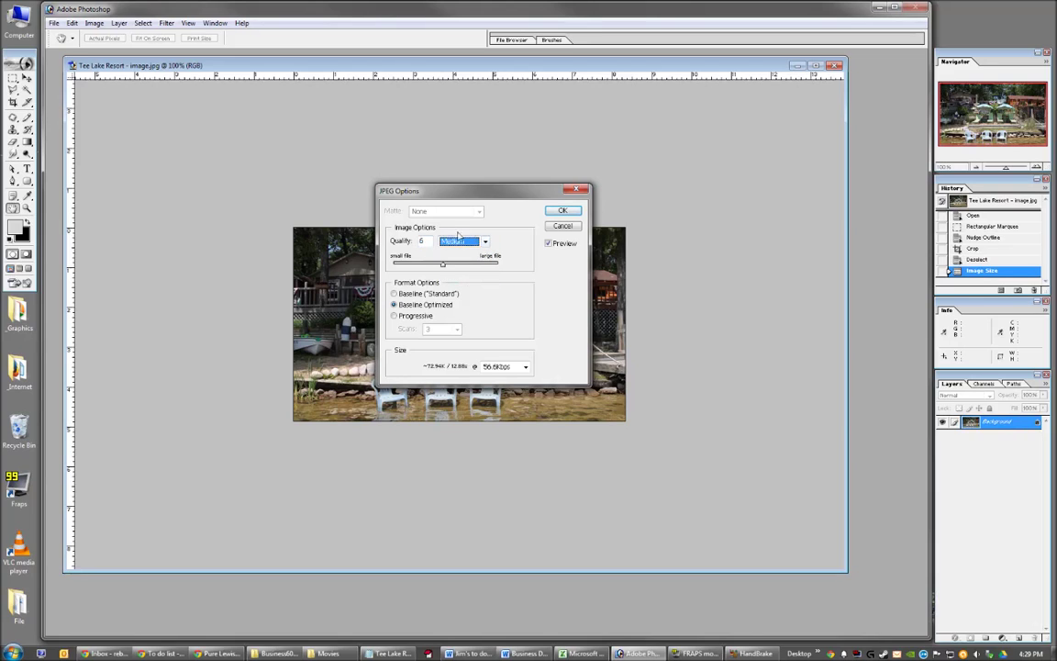
{"action": "left_click_drag", "start_coordinate": [451, 265], "coordinate": [448, 269]}
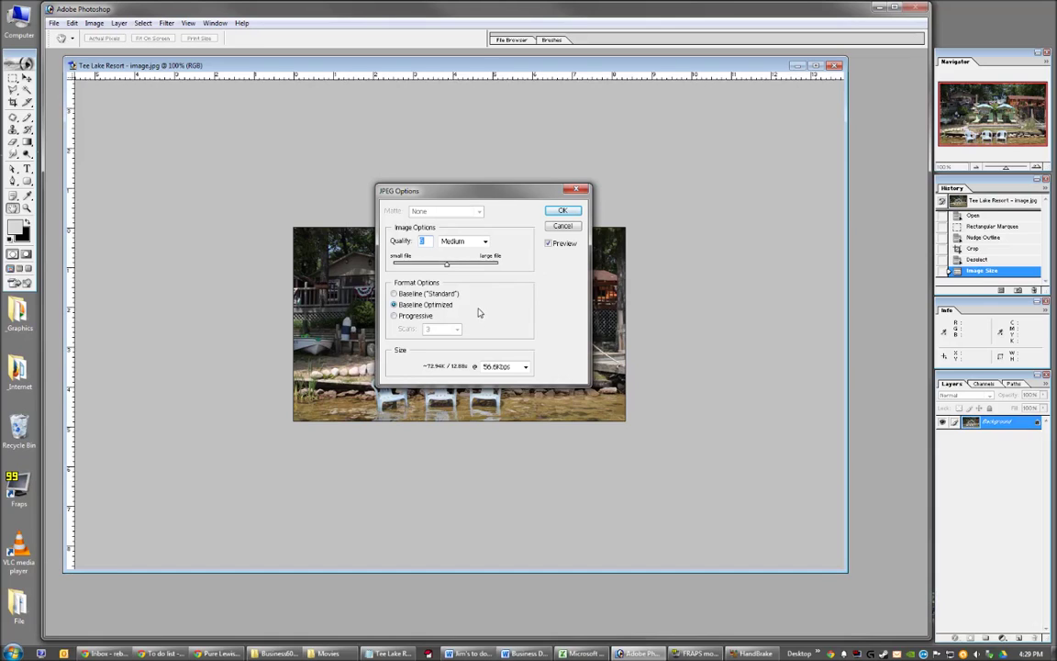
{"action": "left_click", "coordinate": [563, 212]}
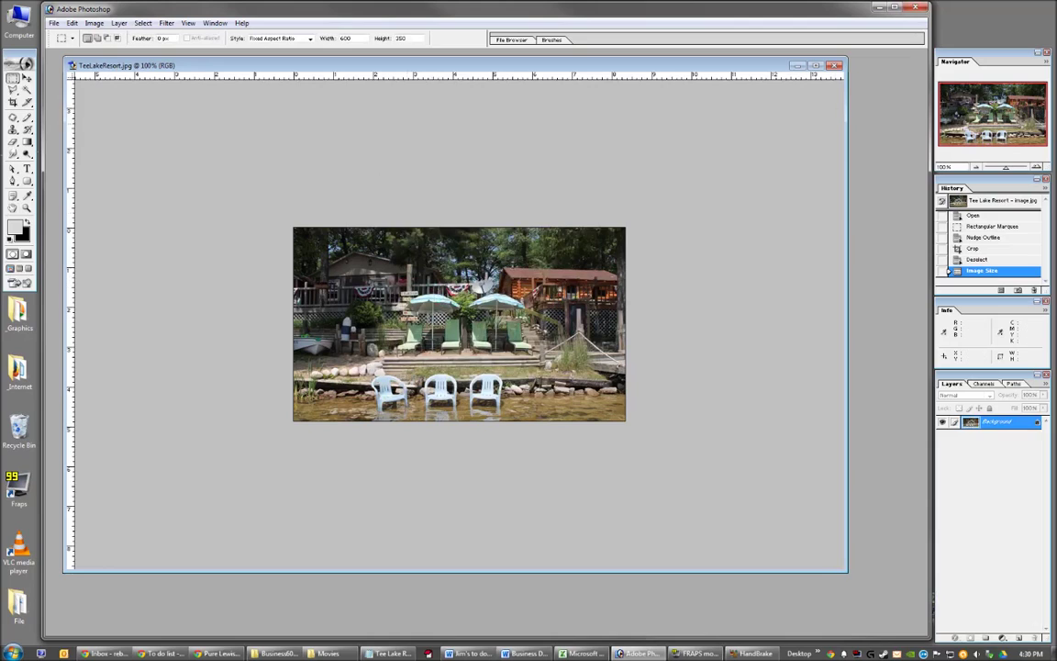
{"action": "left_click", "coordinate": [834, 65]}
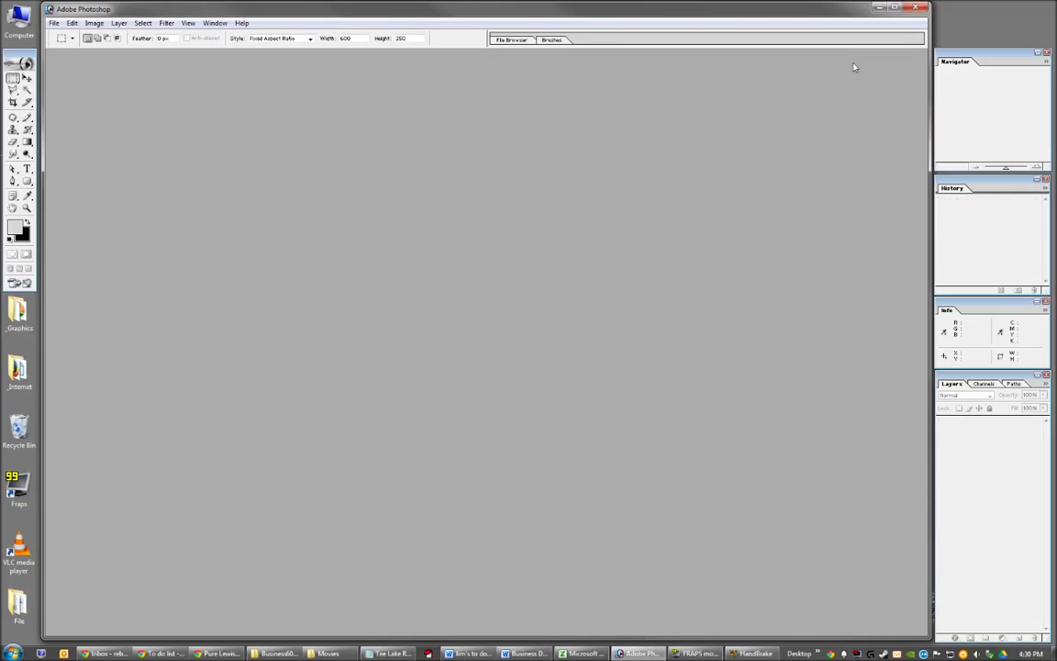
Quit Photoshop, read the Tee Lake Resort notes in Notepad, then minimize them.
{"action": "left_click", "coordinate": [918, 8]}
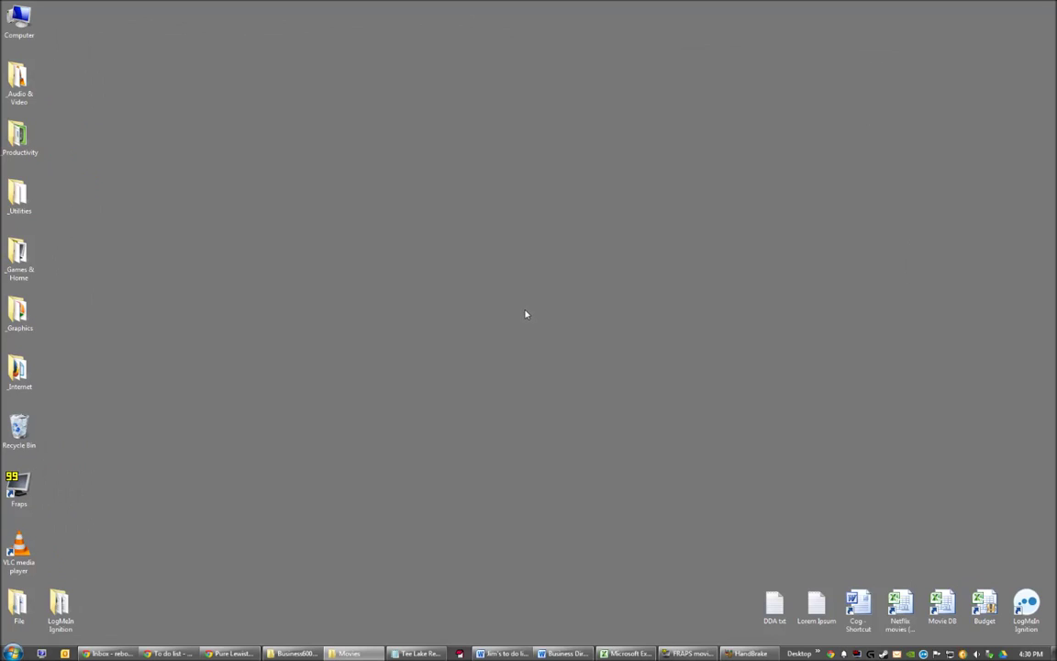
{"action": "left_click", "coordinate": [417, 654]}
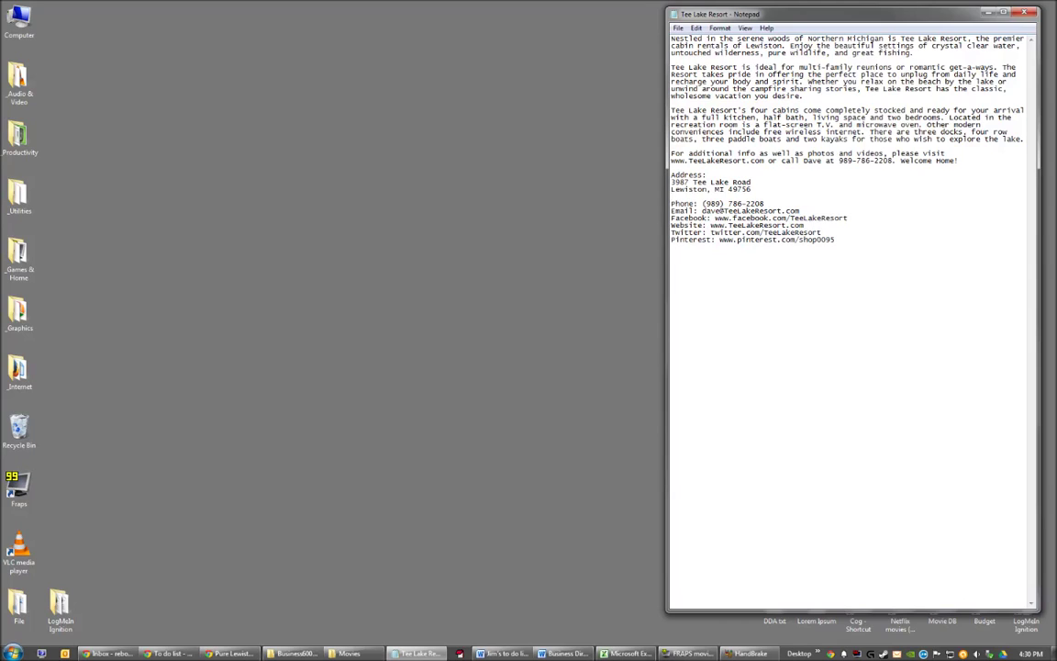
{"action": "left_click", "coordinate": [988, 12]}
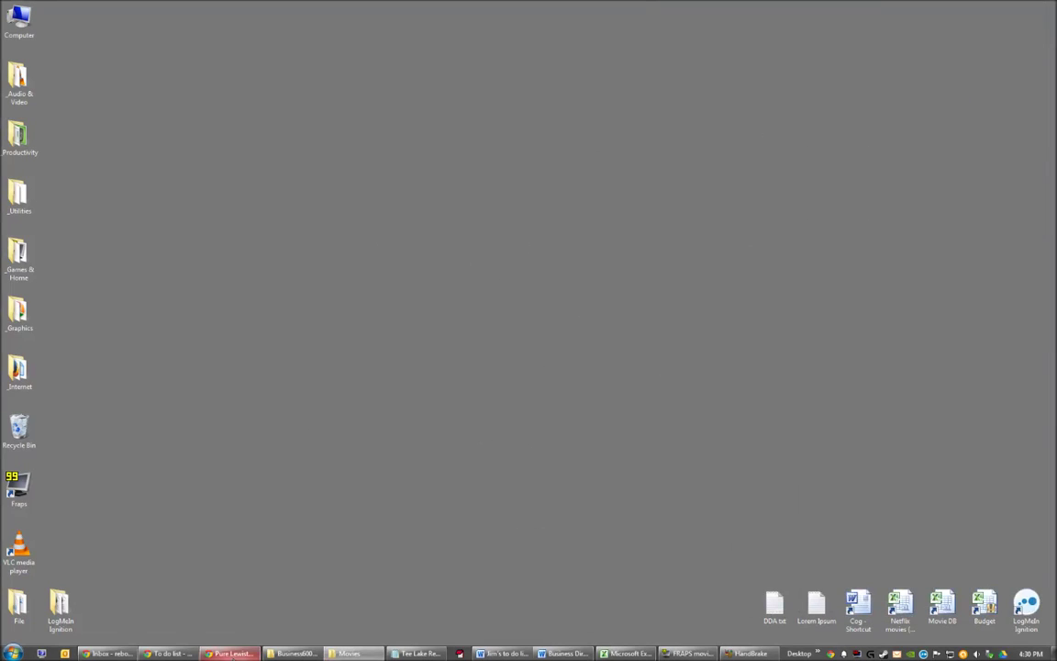
Switch to the Pure Lewiston browser window and its Joomla administrator Control Panel tab.
{"action": "mouse_move", "coordinate": [229, 653]}
{"action": "left_click", "coordinate": [312, 596]}
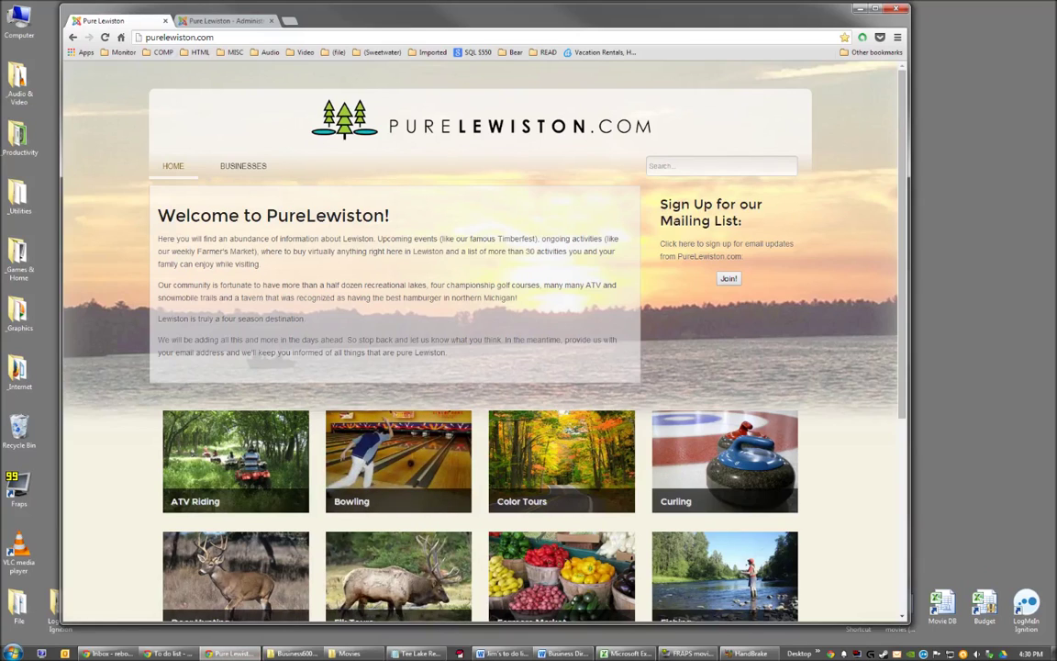
{"action": "left_click", "coordinate": [243, 22]}
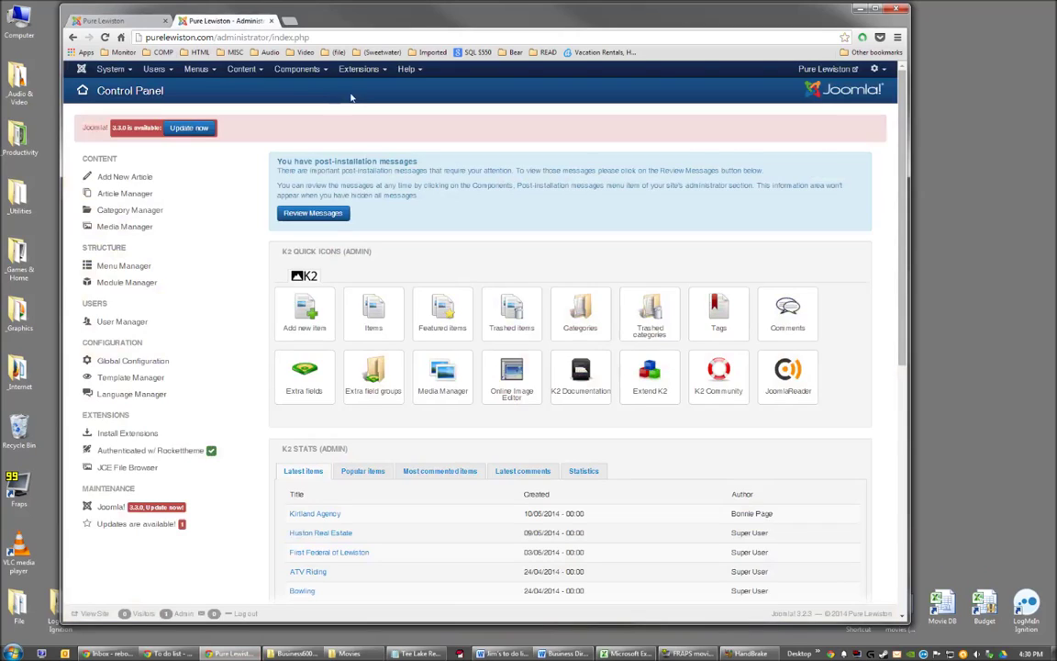
{"action": "left_click", "coordinate": [305, 39]}
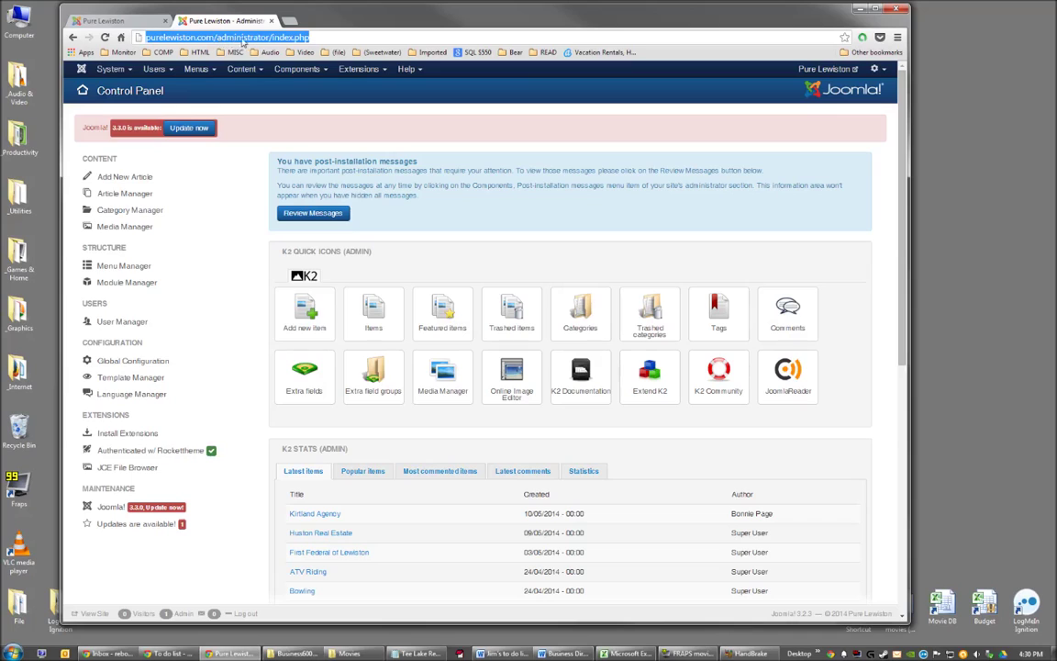
{"action": "left_click", "coordinate": [310, 38]}
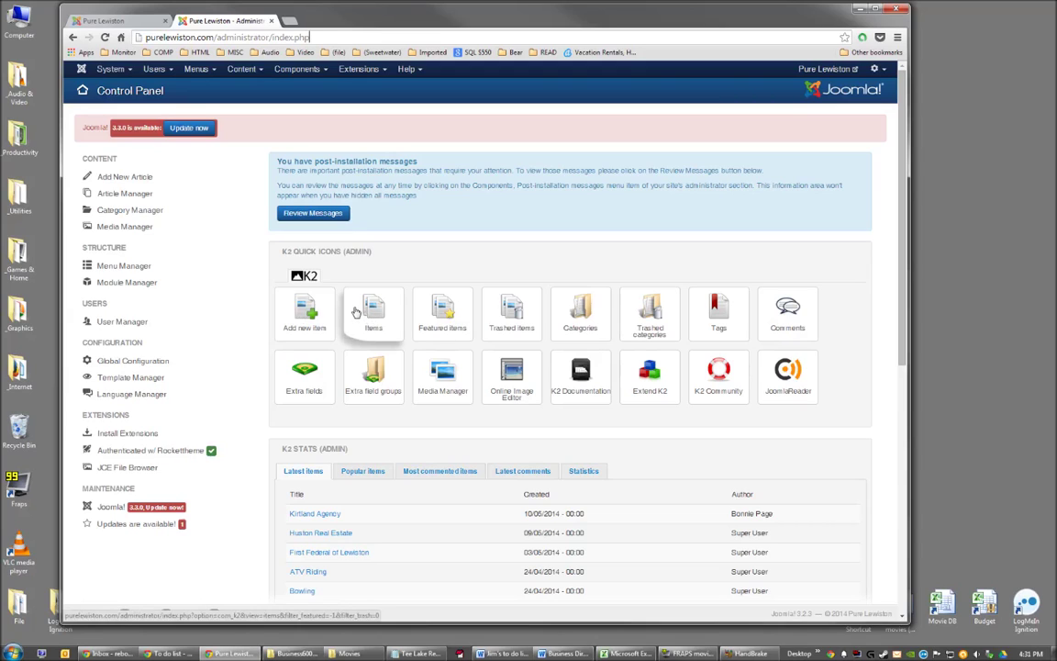
{"action": "left_click", "coordinate": [244, 70]}
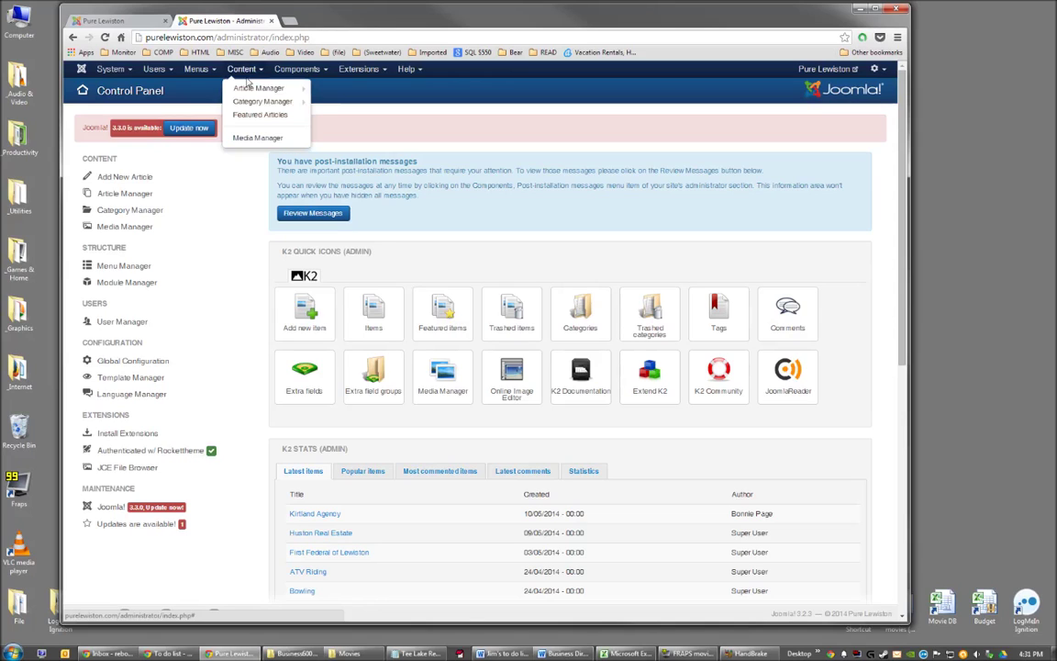
Open Media Manager in detail view on the Business600x350 folder with the upload form.
{"action": "left_click", "coordinate": [263, 139]}
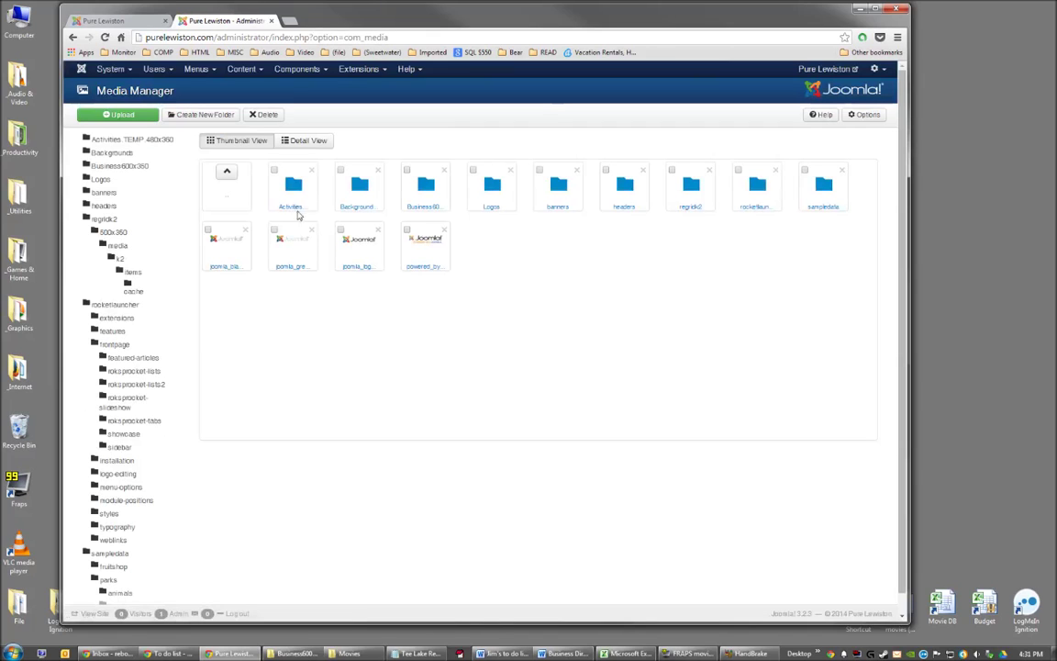
{"action": "left_click", "coordinate": [312, 140]}
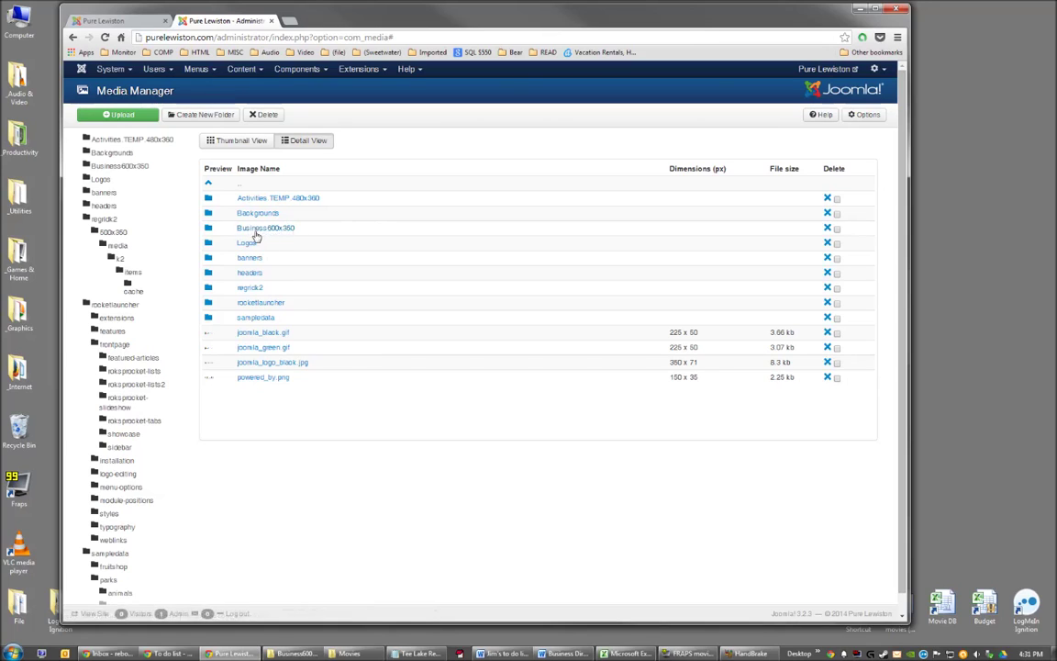
{"action": "left_click", "coordinate": [258, 230]}
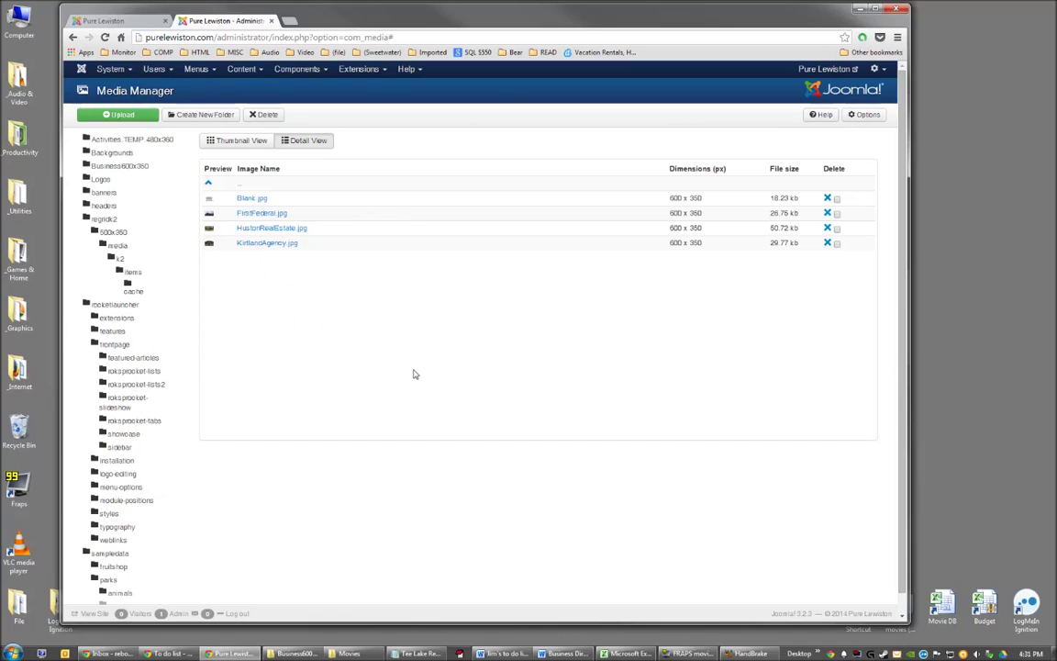
{"action": "left_click", "coordinate": [122, 116]}
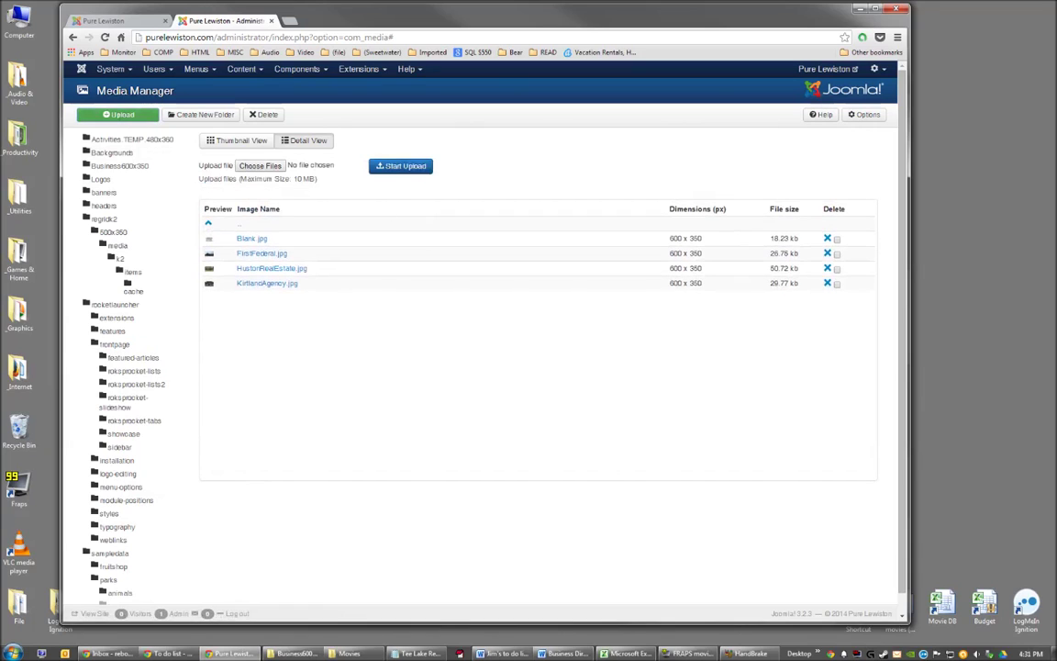
Choose TeeLakeResort.jpg alone and upload it into the Business600x350 folder.
{"action": "left_click", "coordinate": [261, 166]}
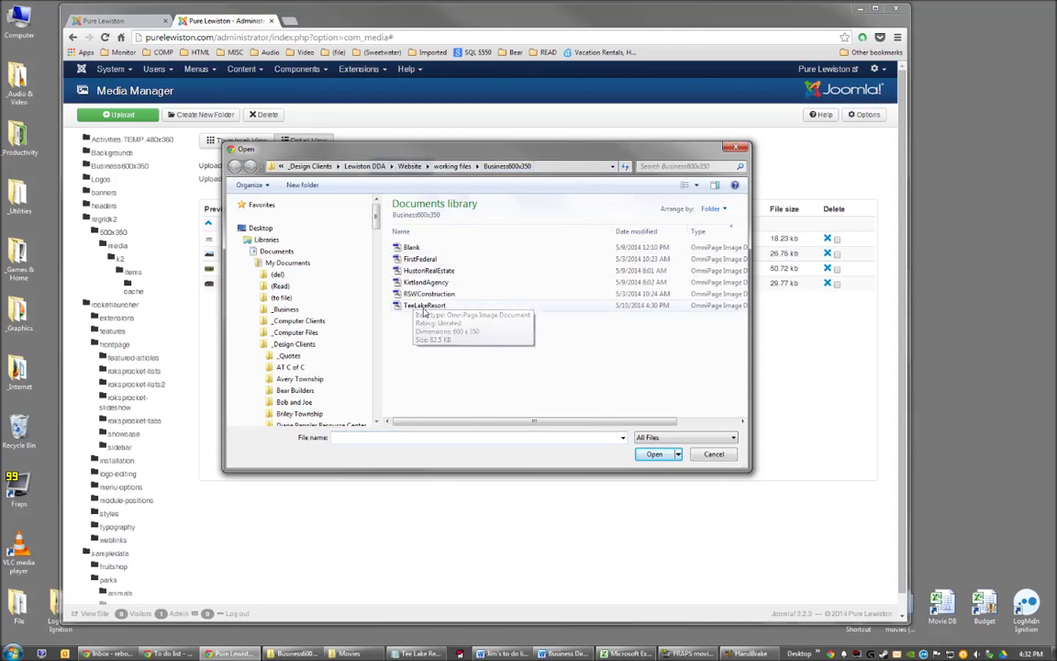
{"action": "left_click", "coordinate": [422, 306]}
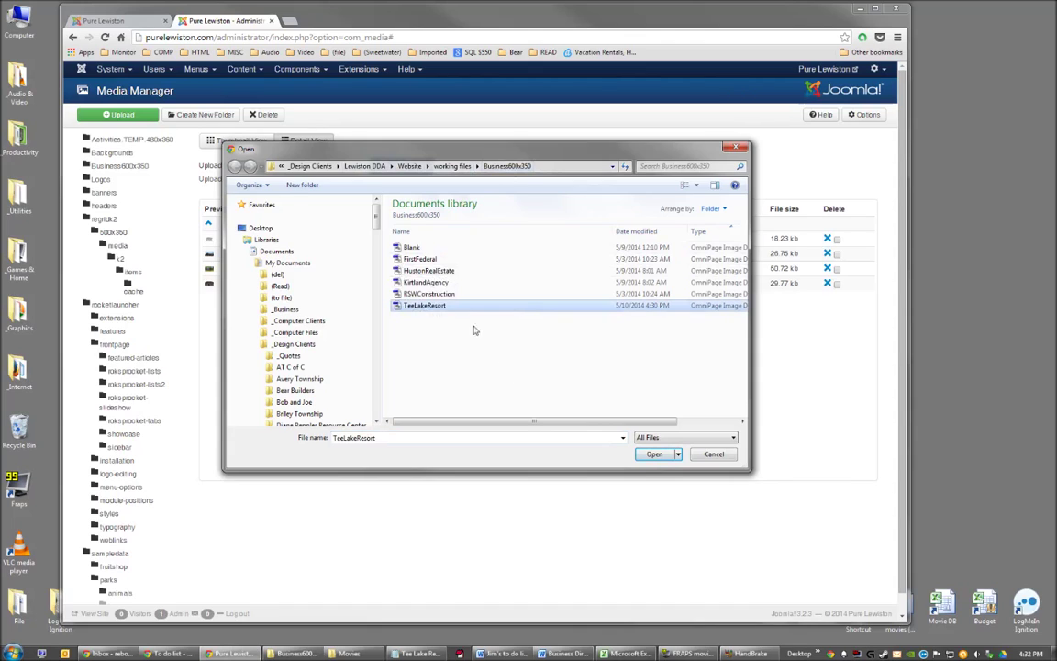
{"action": "left_click", "coordinate": [424, 281], "text": "ctrl"}
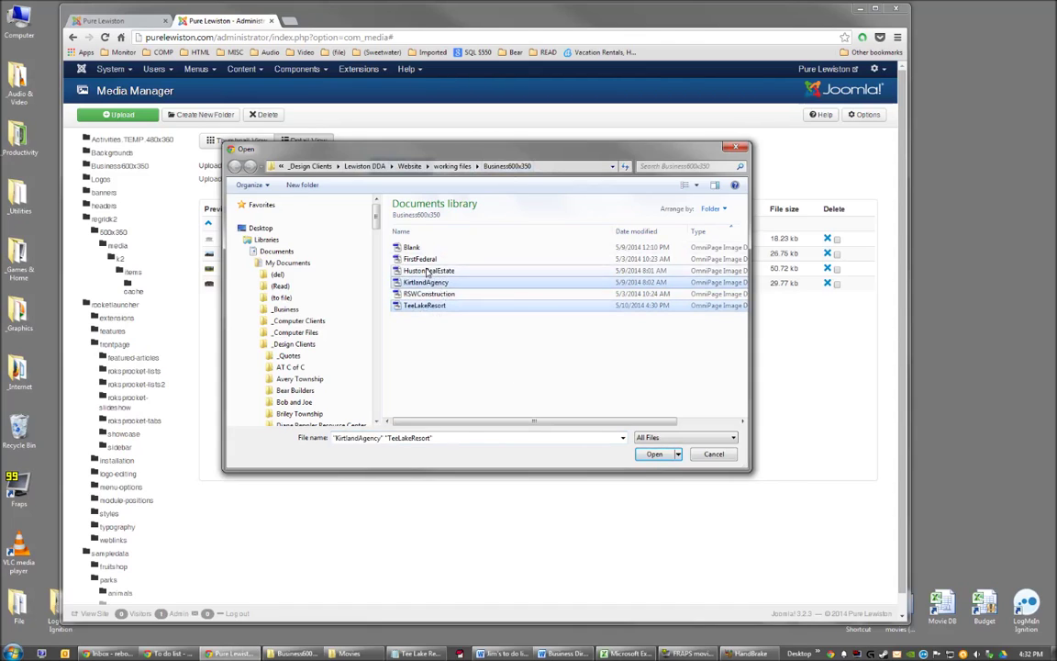
{"action": "left_click", "coordinate": [427, 271], "text": "ctrl"}
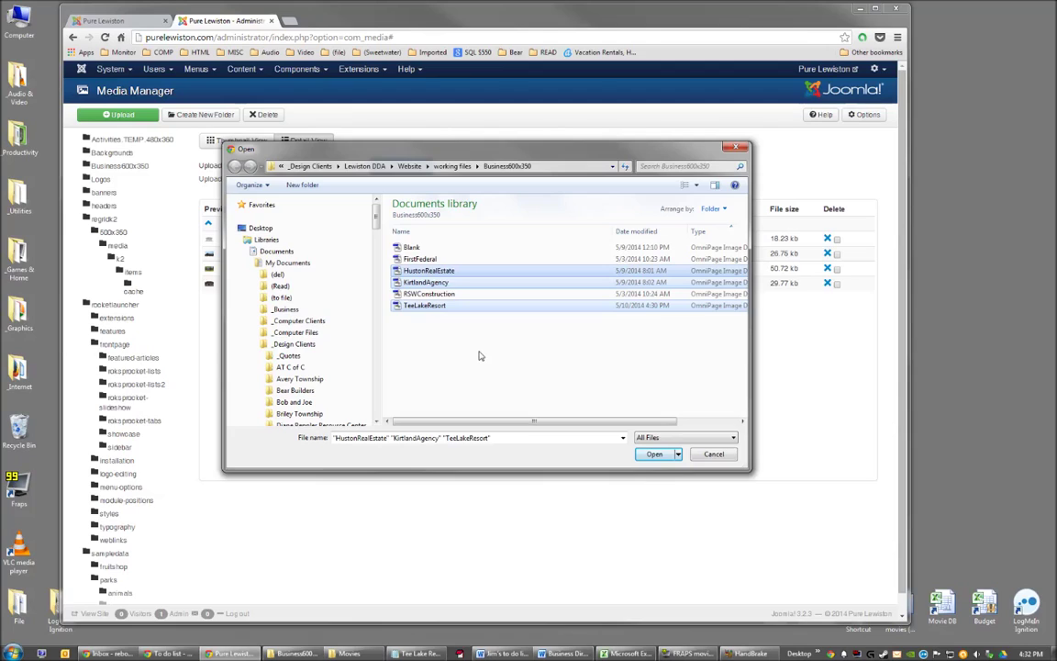
{"action": "left_click", "coordinate": [437, 307]}
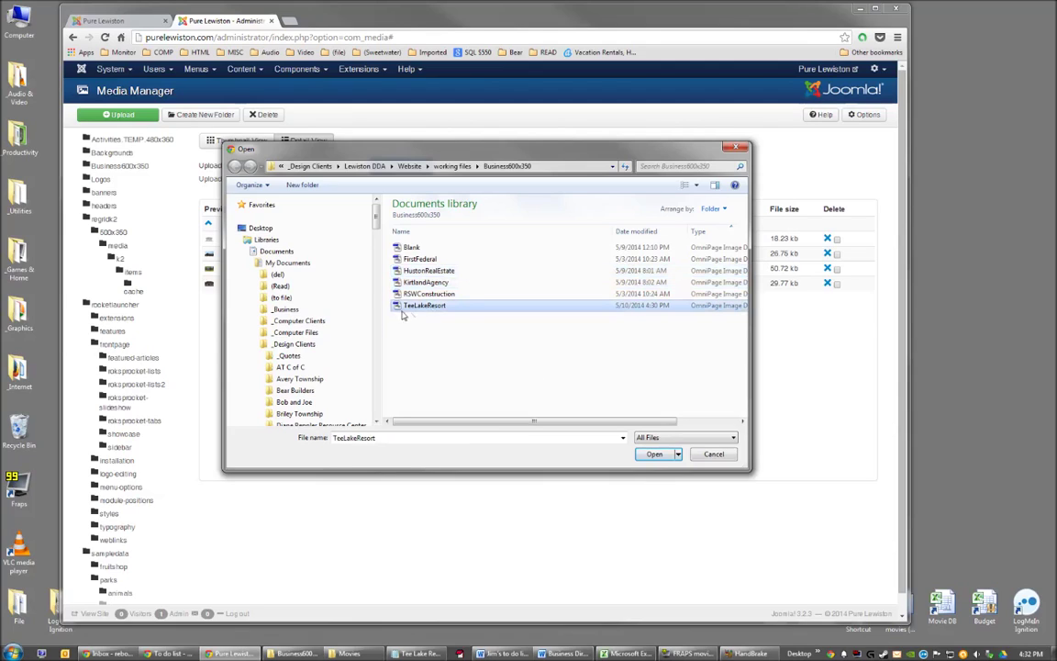
{"action": "left_click", "coordinate": [654, 455]}
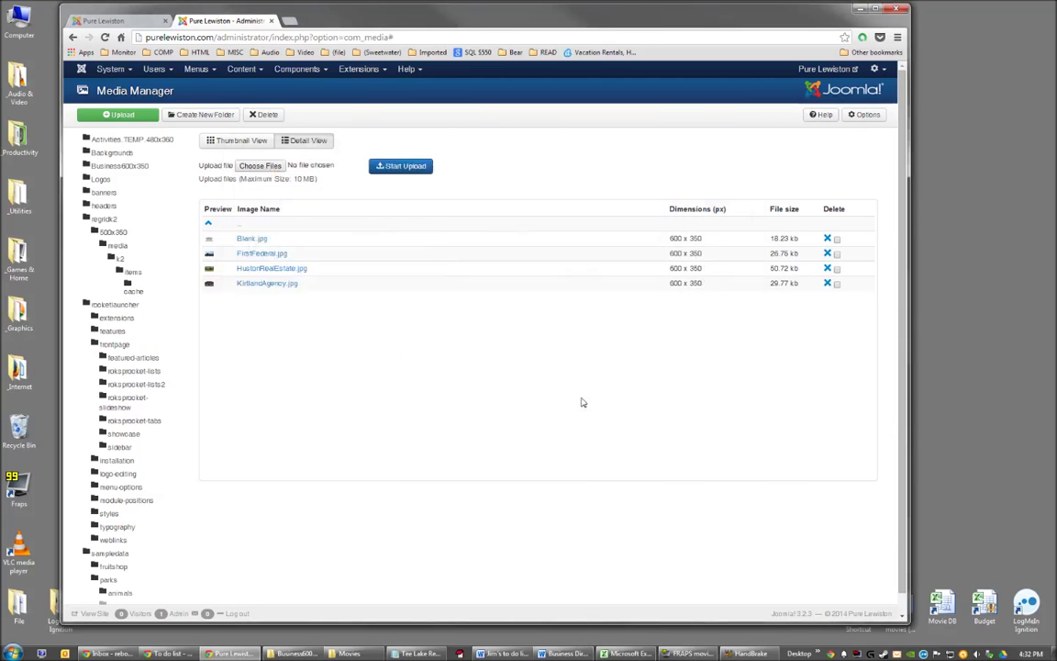
{"action": "left_click", "coordinate": [401, 167]}
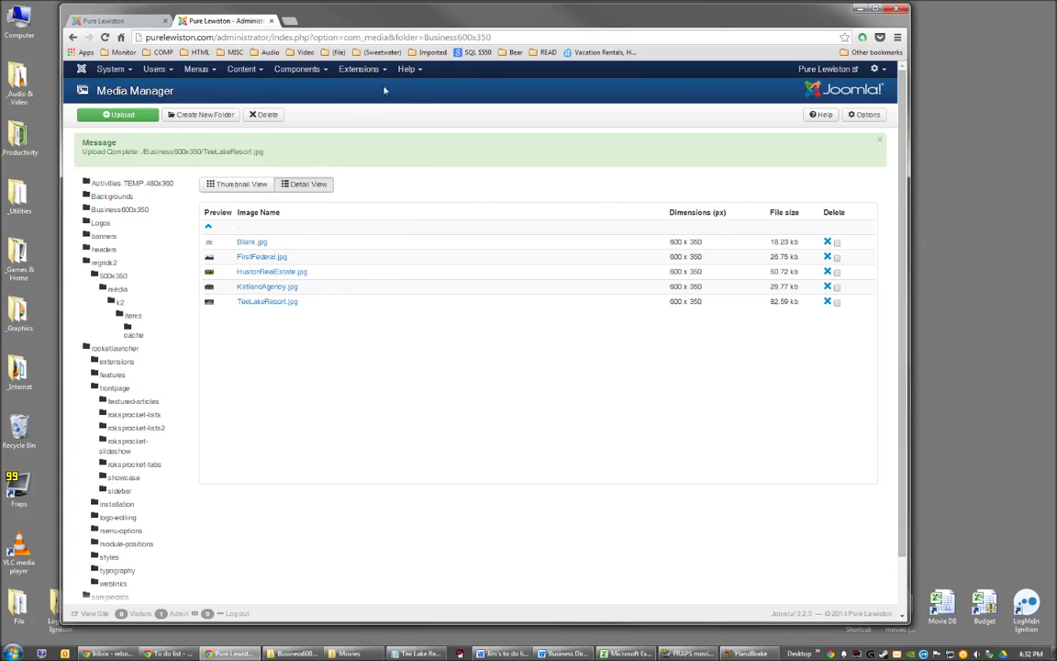
Go to Components > K2 > Categories to list Businesses and its subcategories.
{"action": "left_click", "coordinate": [299, 71]}
{"action": "mouse_move", "coordinate": [315, 141]}
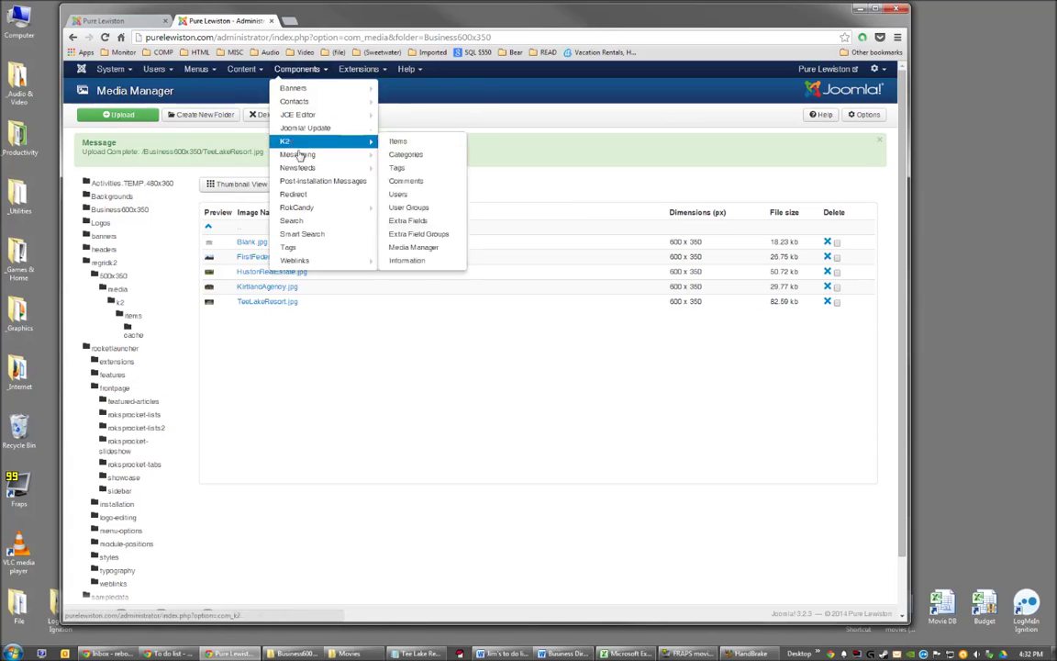
{"action": "left_click", "coordinate": [417, 157]}
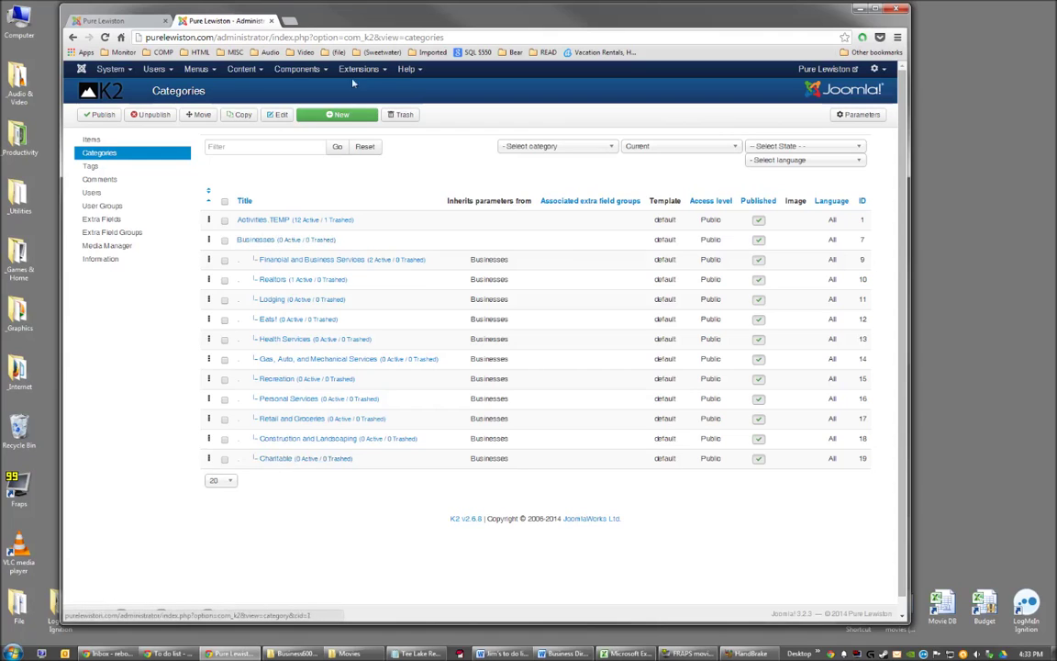
Create a new K2 category titled Test with Businesses as its parent.
{"action": "left_click", "coordinate": [342, 115]}
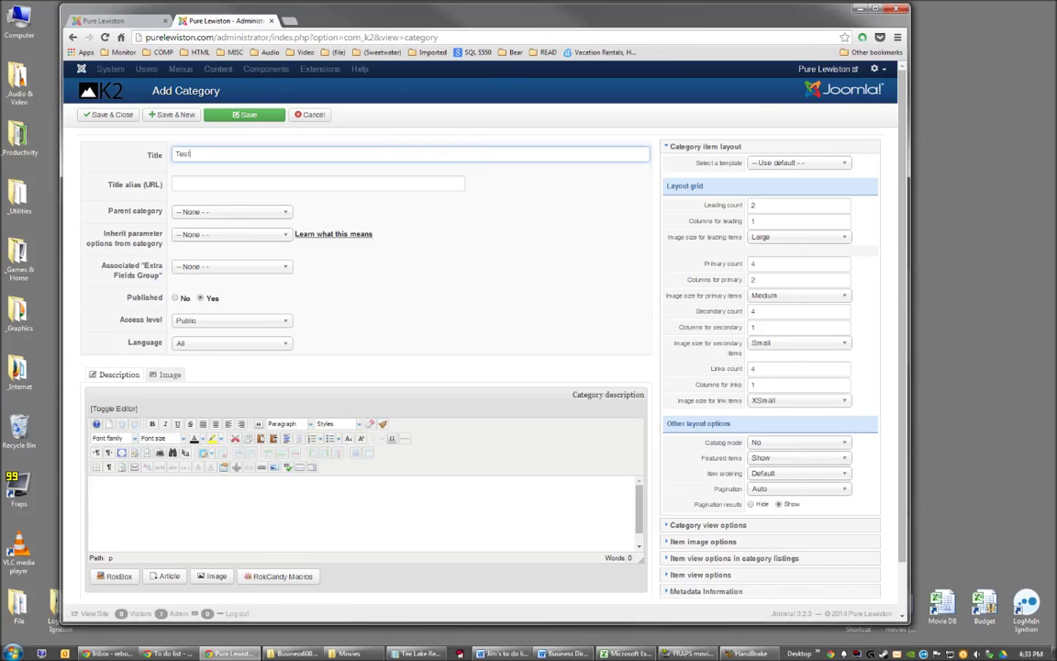
{"action": "left_click", "coordinate": [422, 227]}
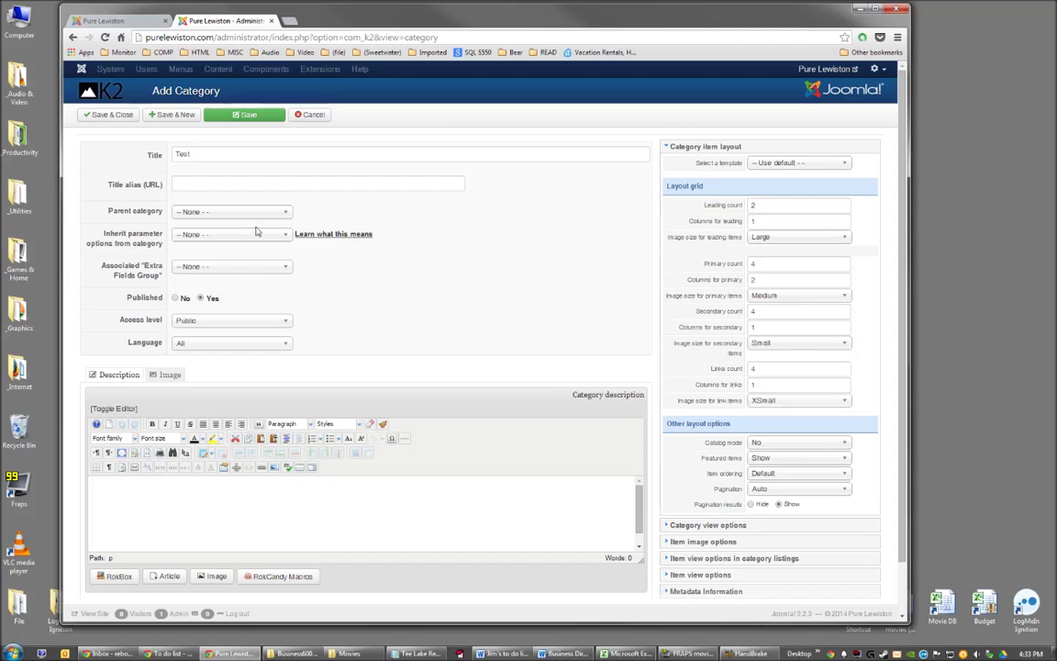
{"action": "left_click", "coordinate": [206, 214]}
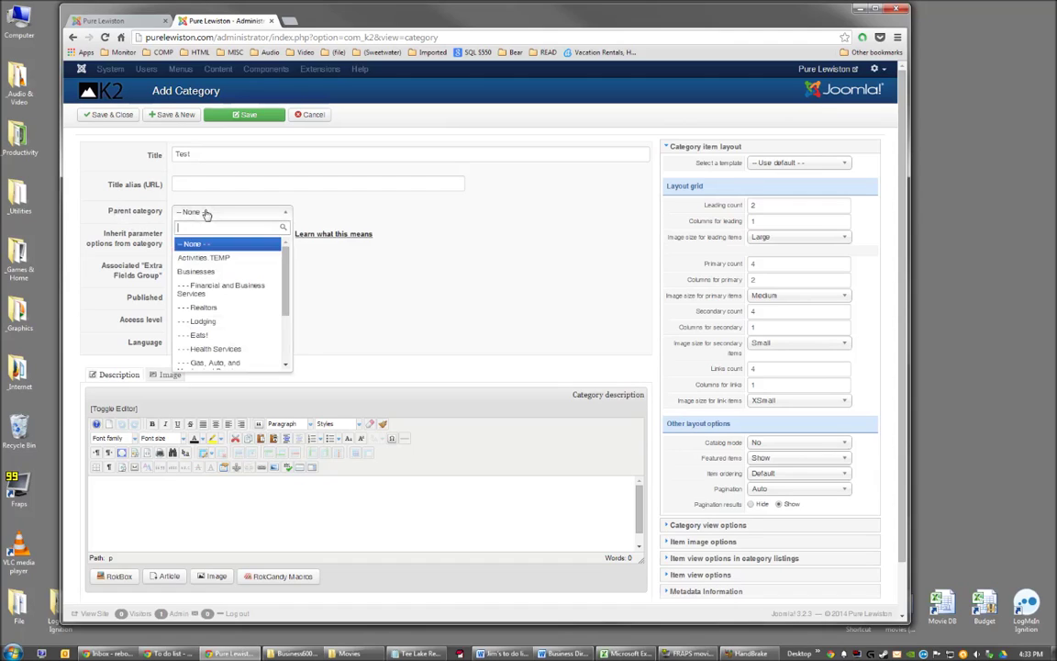
{"action": "left_click", "coordinate": [196, 273]}
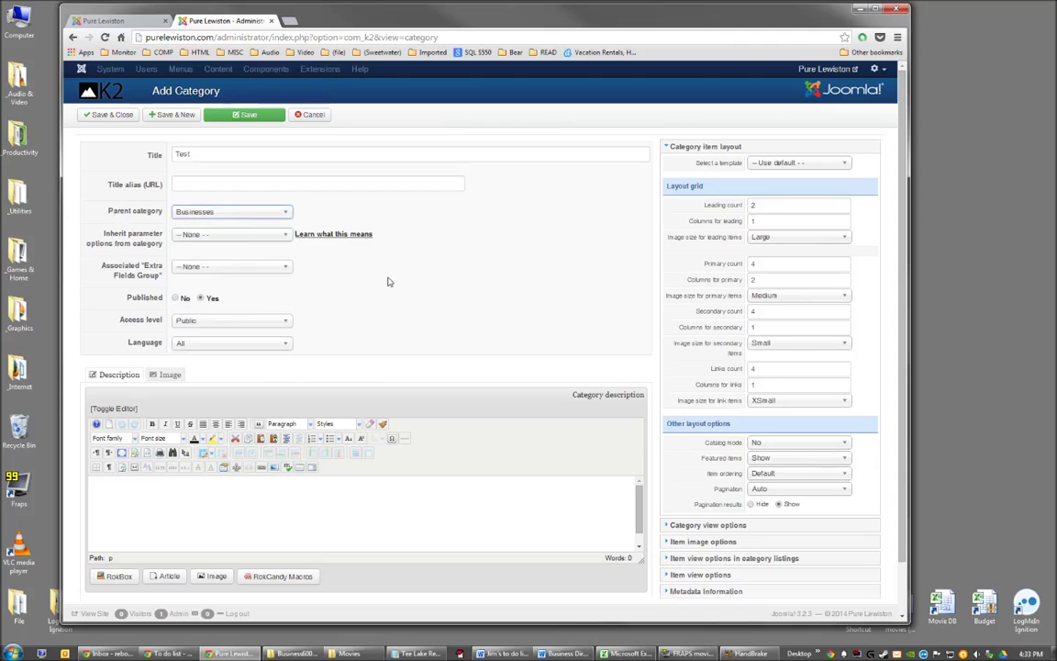
Inherit parameter options from Businesses and enter the description 'test'.
{"action": "left_click", "coordinate": [199, 236]}
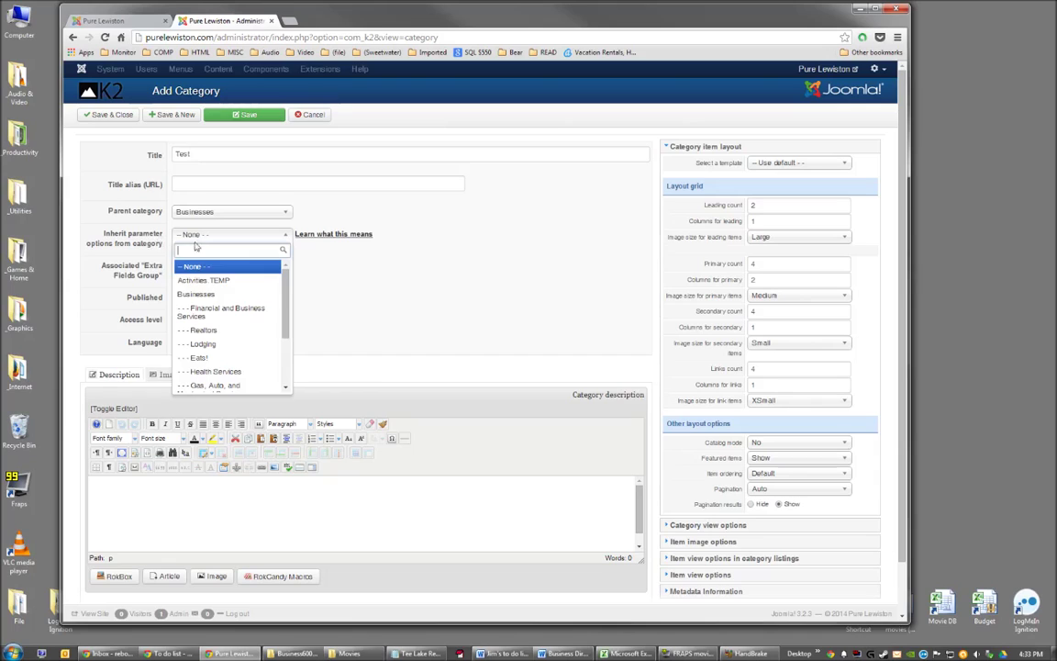
{"action": "left_click", "coordinate": [201, 295]}
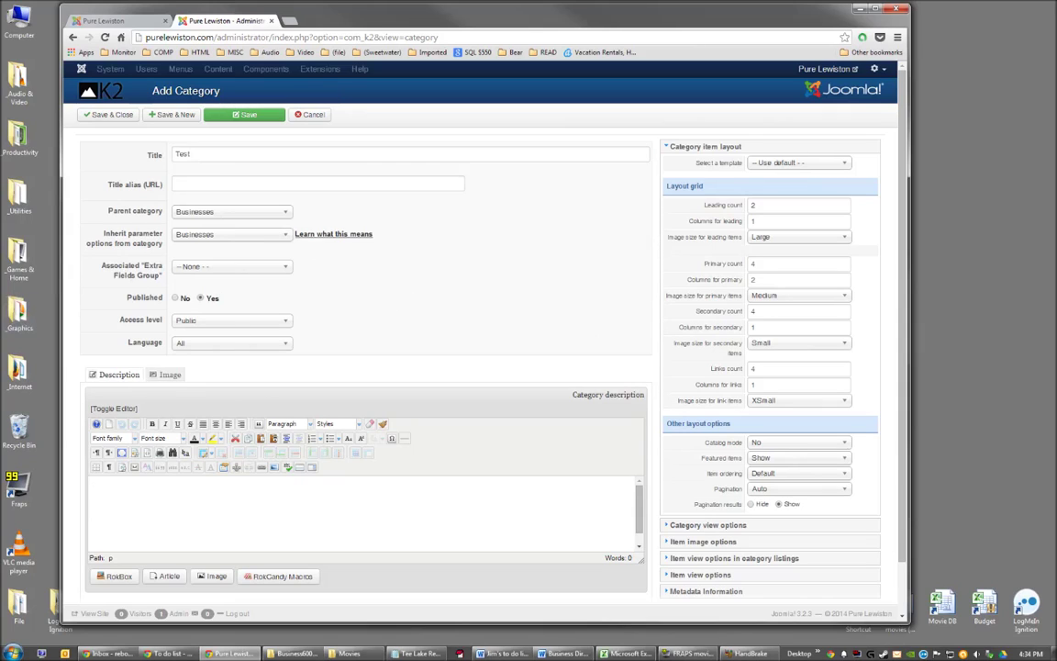
{"action": "type", "text": "test"}
Save and close the trial Test category, then move it to the trash from the K2 categories list.
{"action": "left_click", "coordinate": [109, 116]}
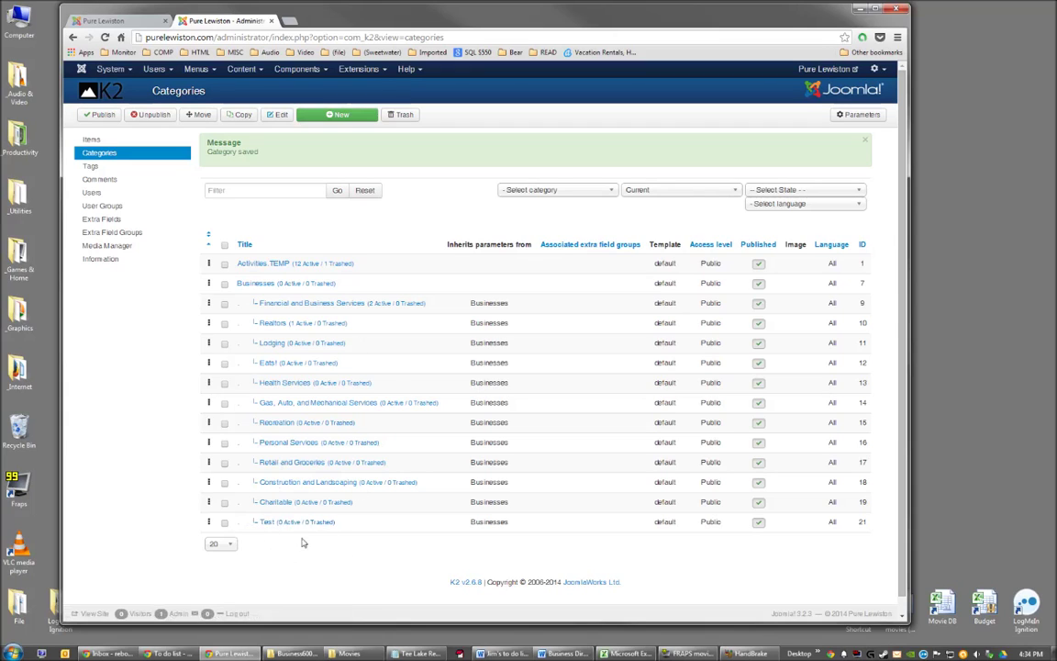
{"action": "left_click", "coordinate": [225, 523]}
{"action": "left_click", "coordinate": [405, 115]}
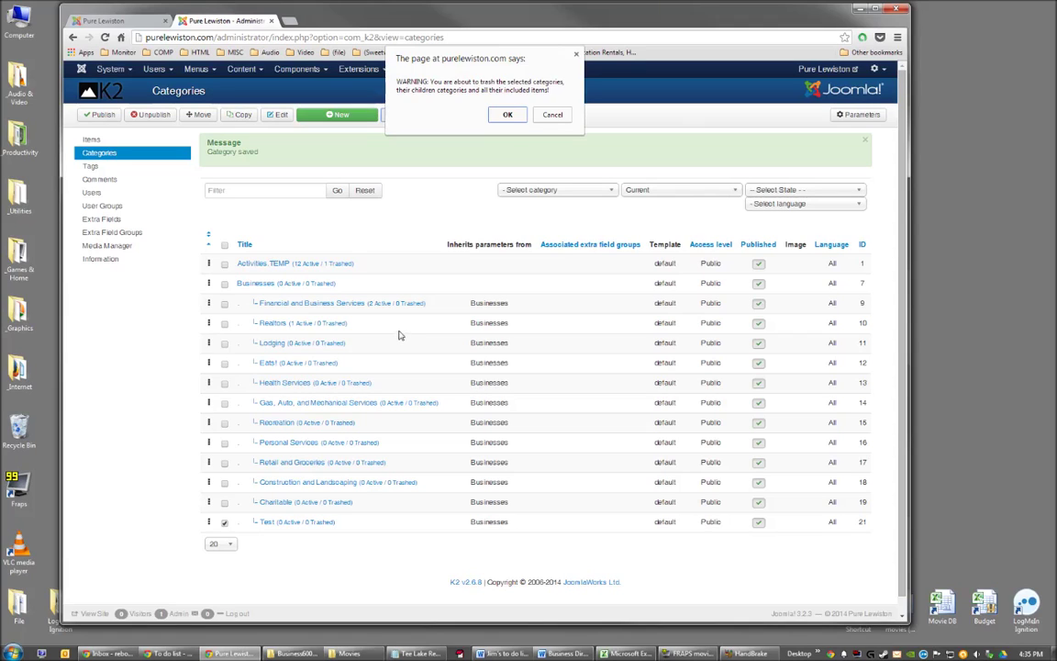
{"action": "left_click", "coordinate": [508, 115]}
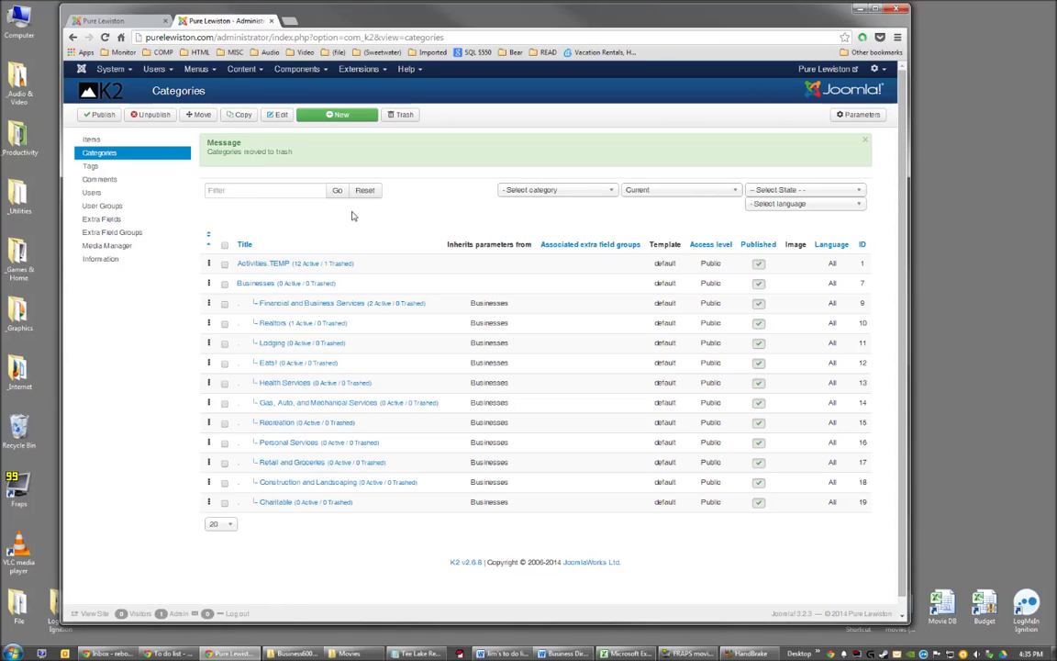
Go to the K2 Items list via Components > K2 > Items.
{"action": "left_click", "coordinate": [243, 70]}
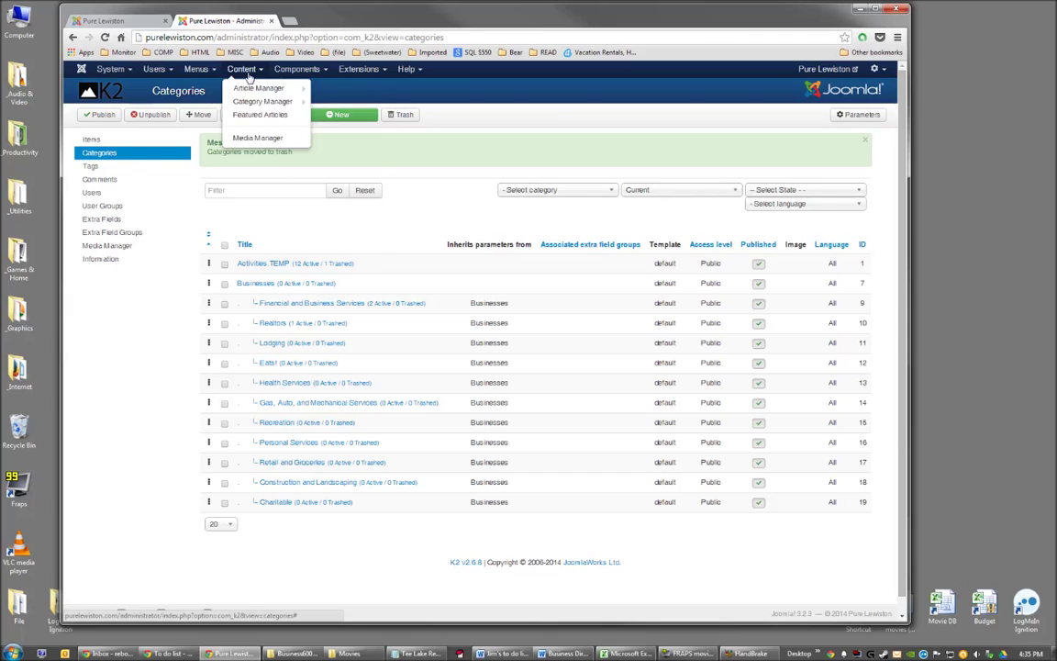
{"action": "left_click", "coordinate": [296, 70]}
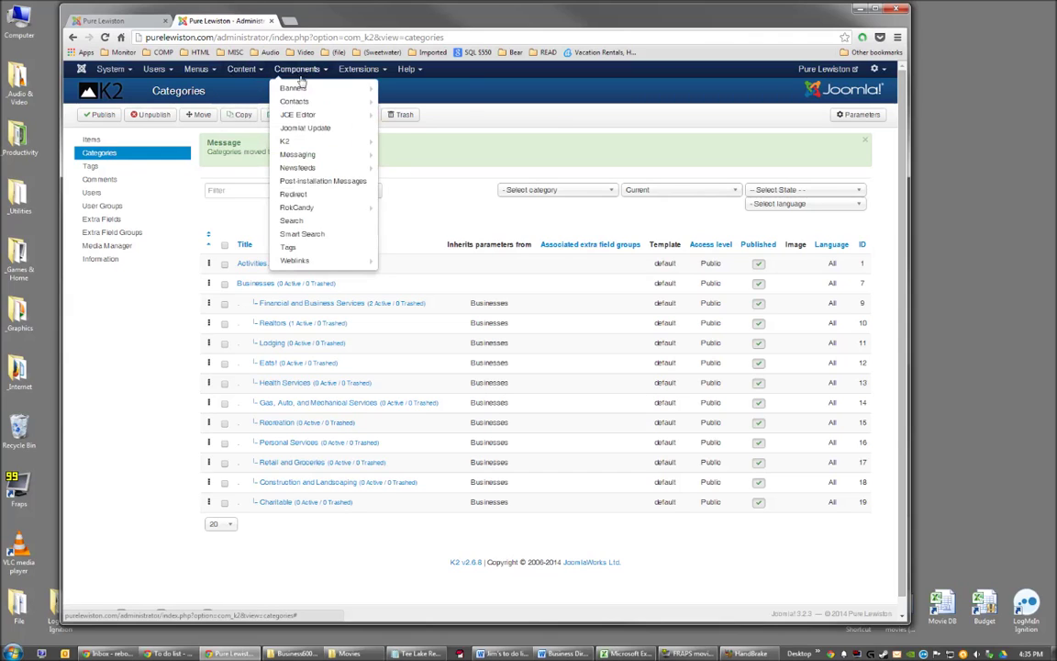
{"action": "mouse_move", "coordinate": [356, 141]}
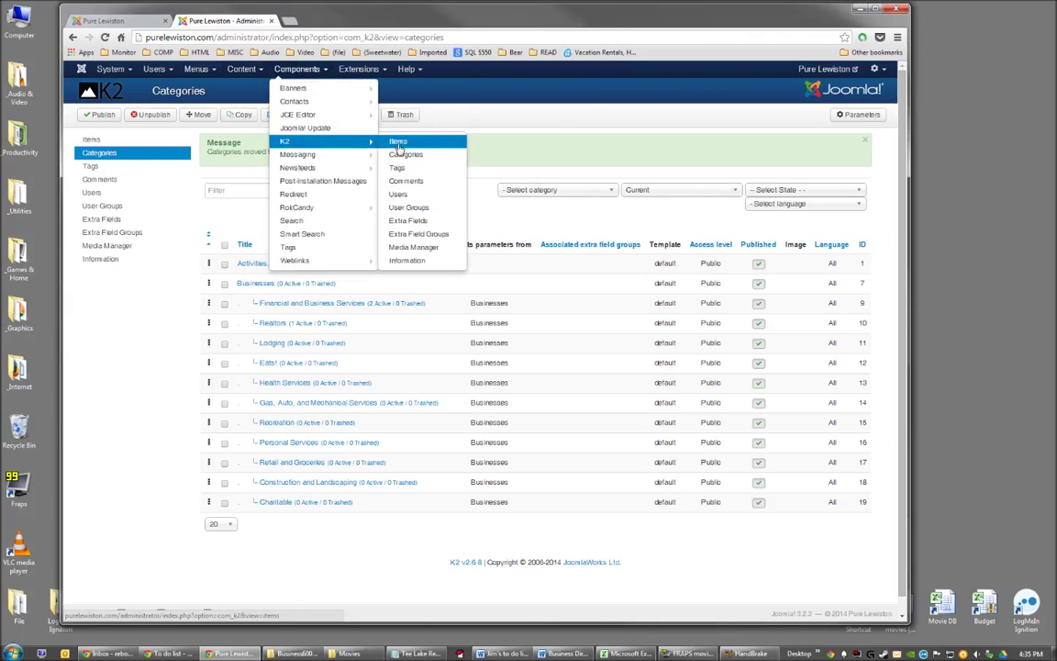
{"action": "left_click", "coordinate": [399, 144]}
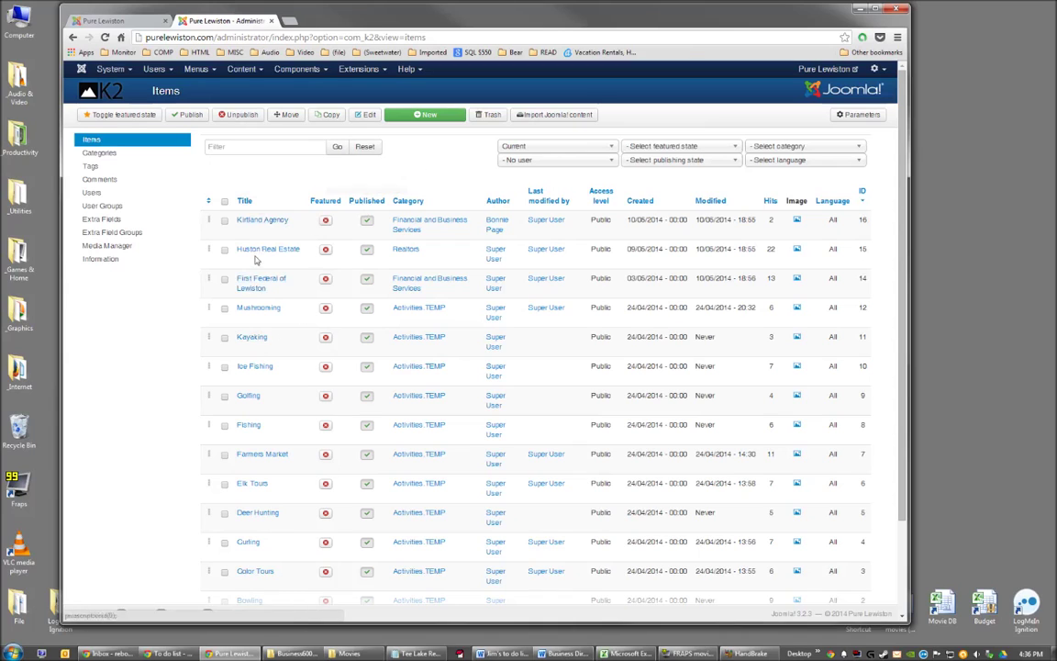
Filter the items list to the Businesses category.
{"action": "left_click", "coordinate": [264, 147]}
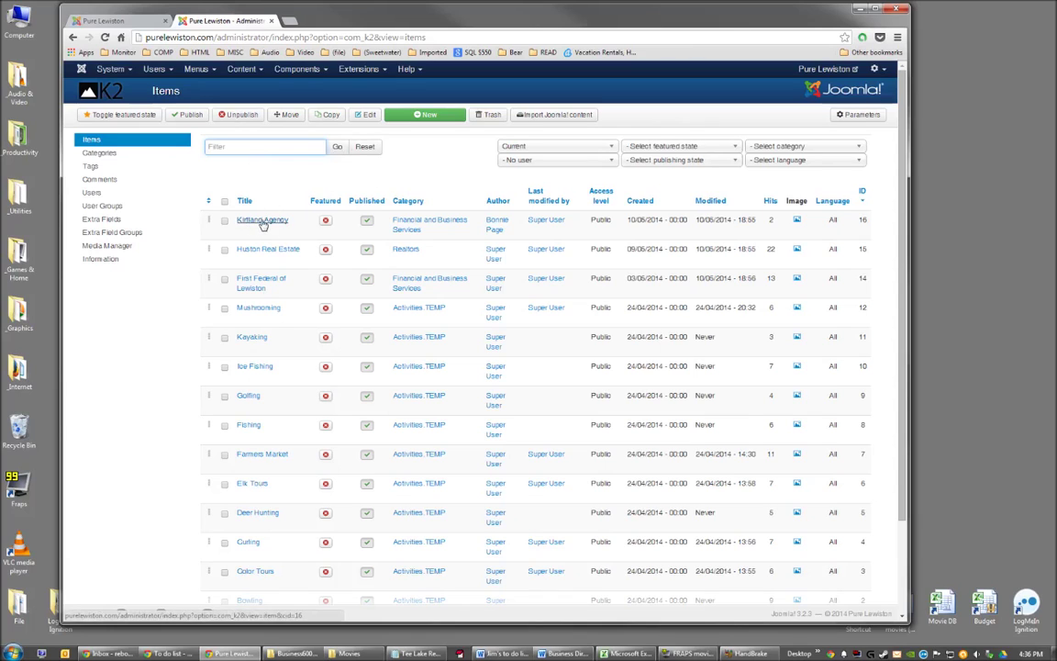
{"action": "left_click", "coordinate": [395, 166]}
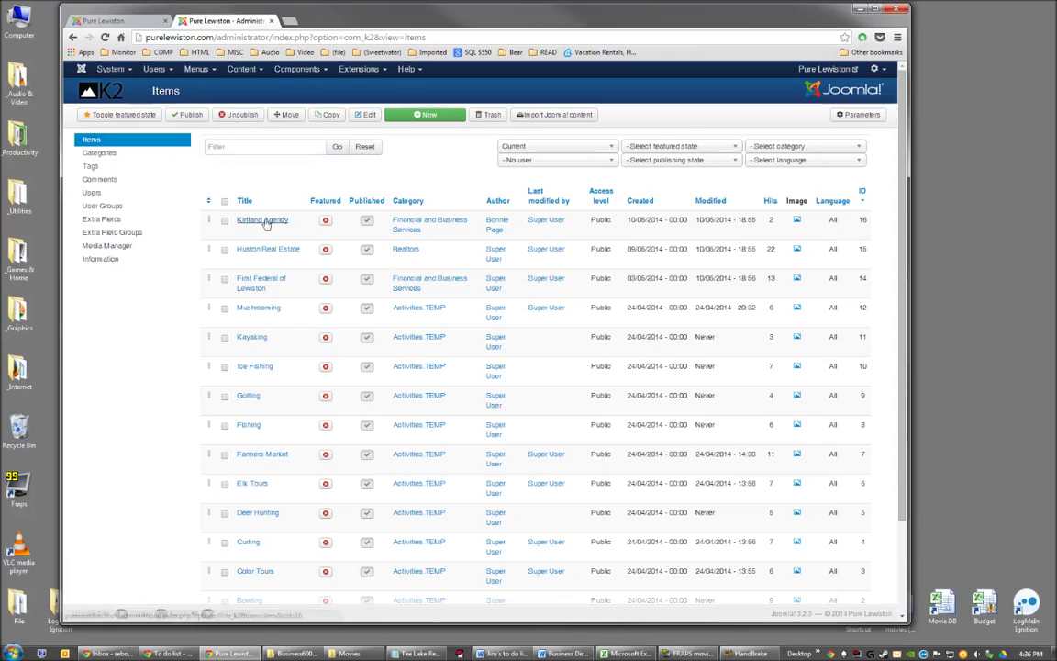
{"action": "left_click", "coordinate": [785, 149]}
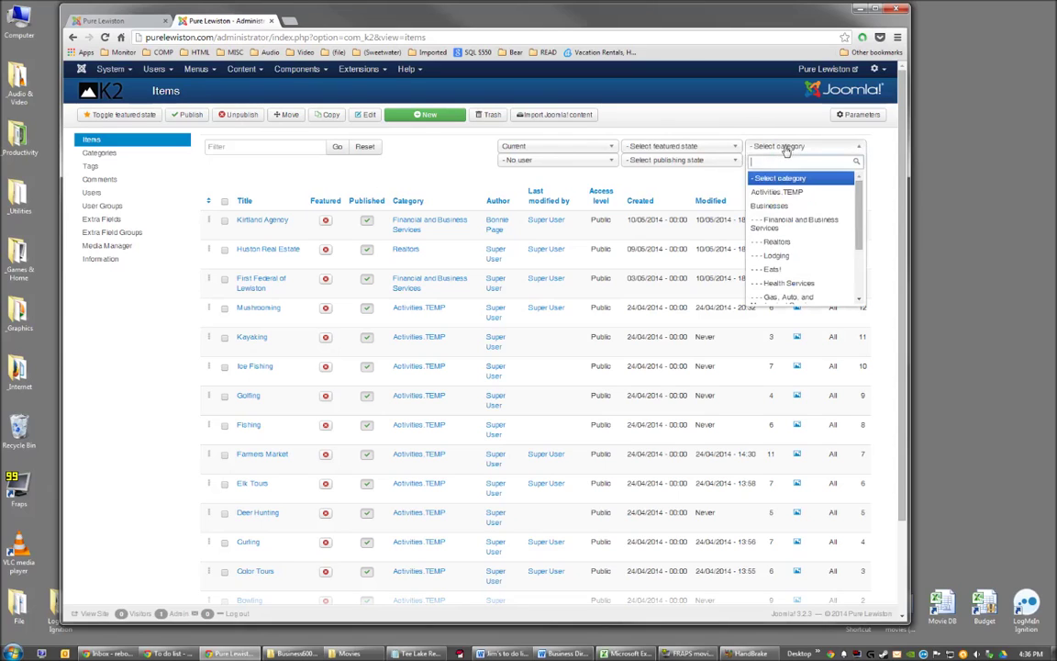
{"action": "left_click", "coordinate": [776, 208]}
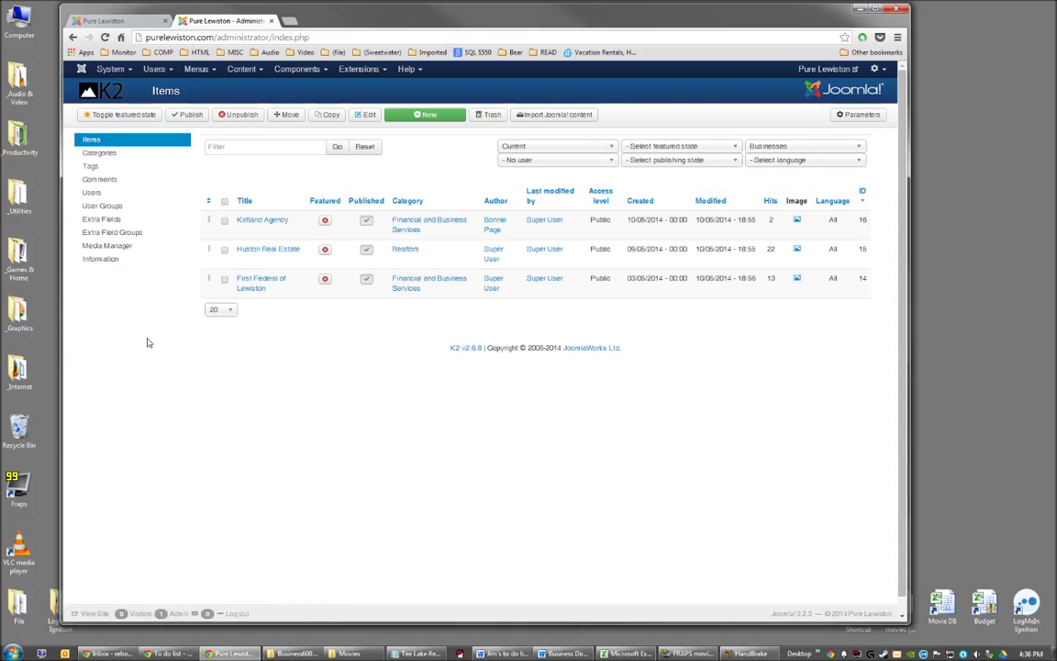
{"action": "left_click", "coordinate": [431, 117]}
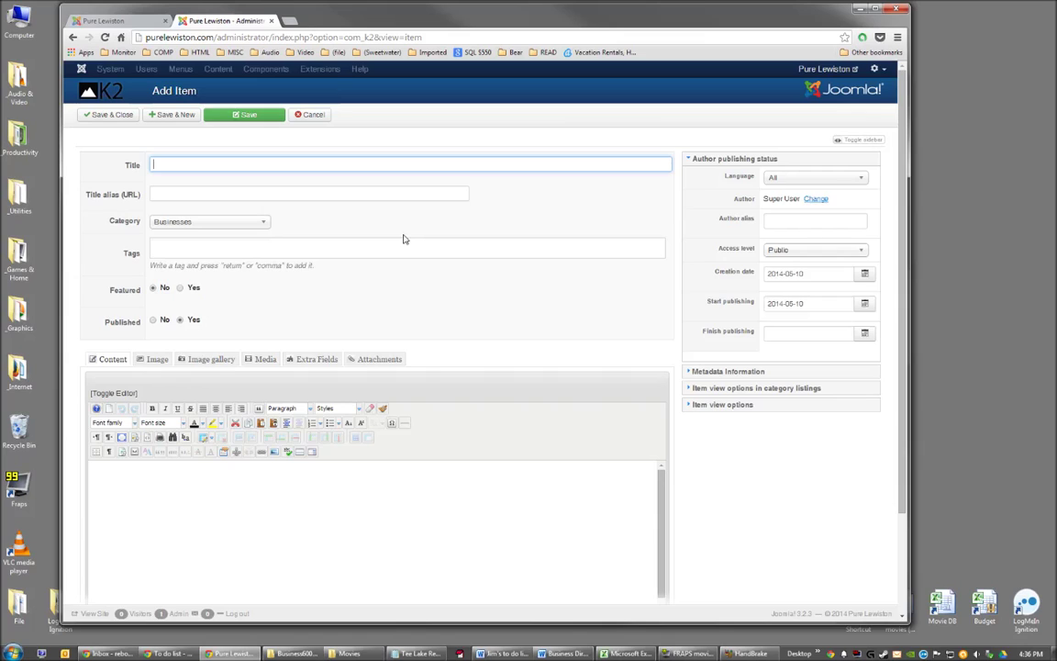
Title the new K2 item 'Tee Lake Resort' and file it under the Lodging category.
{"action": "type", "text": "Tee Lake R"}
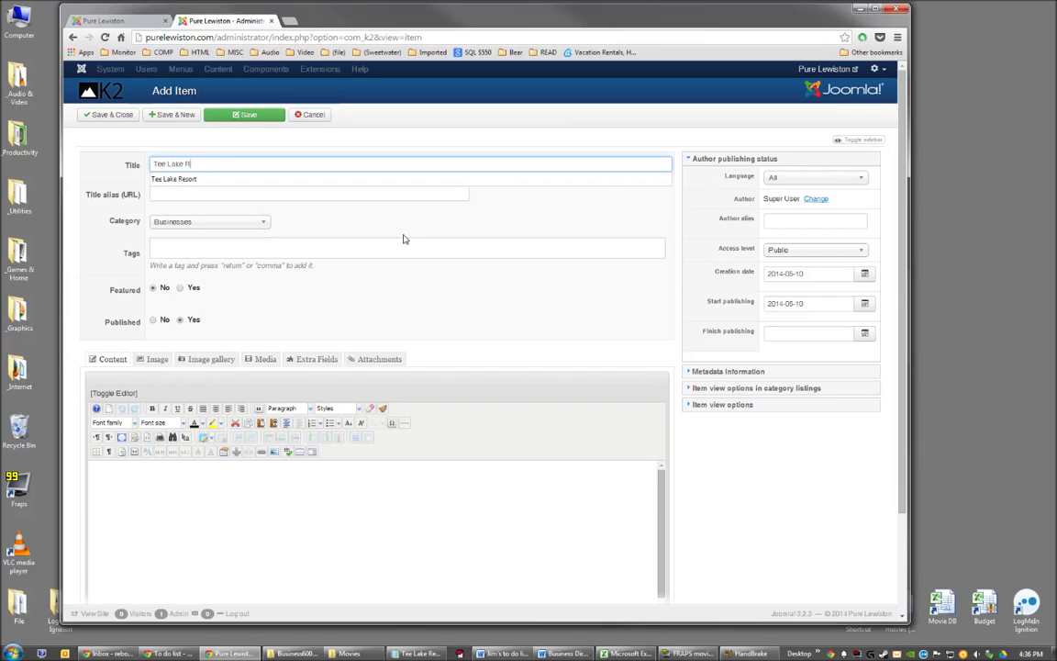
{"action": "type", "text": "esort"}
{"action": "left_click", "coordinate": [533, 179]}
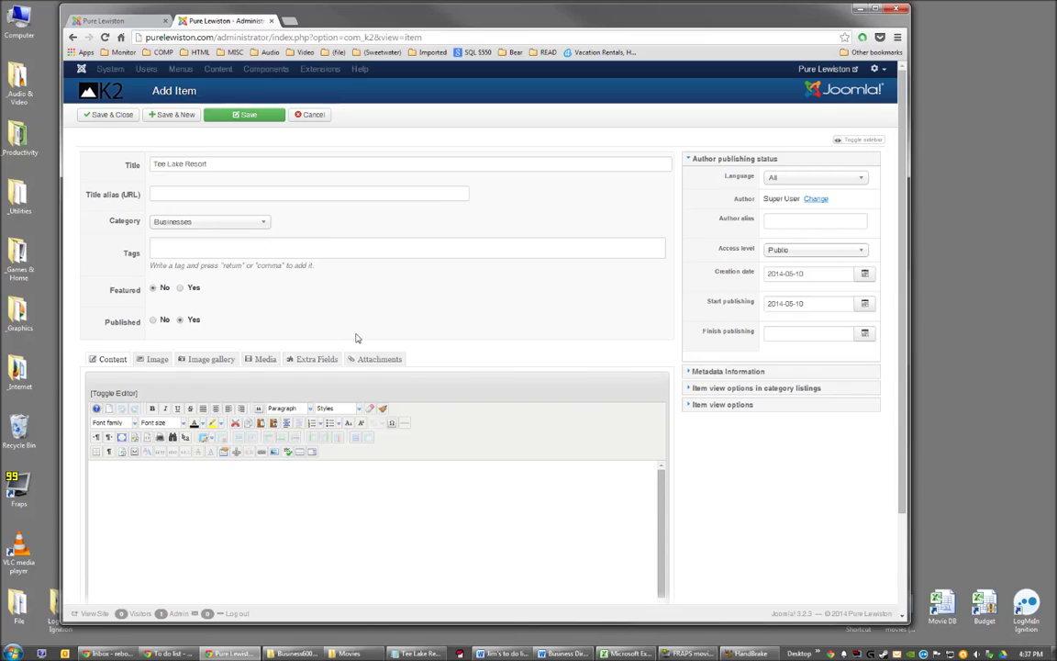
{"action": "left_click", "coordinate": [197, 227]}
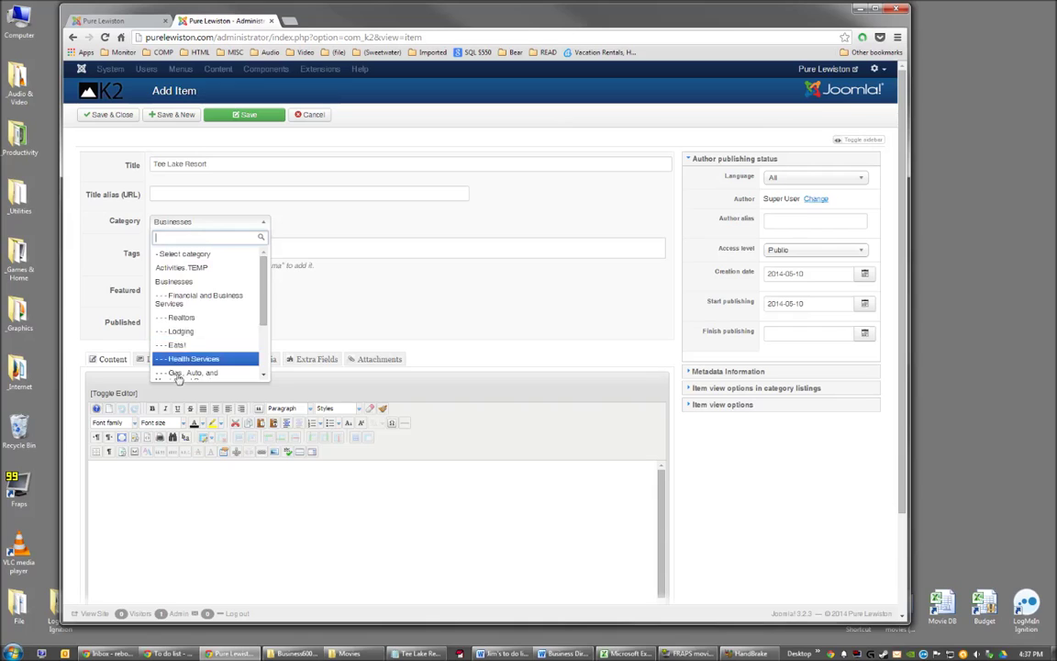
{"action": "left_click", "coordinate": [220, 332]}
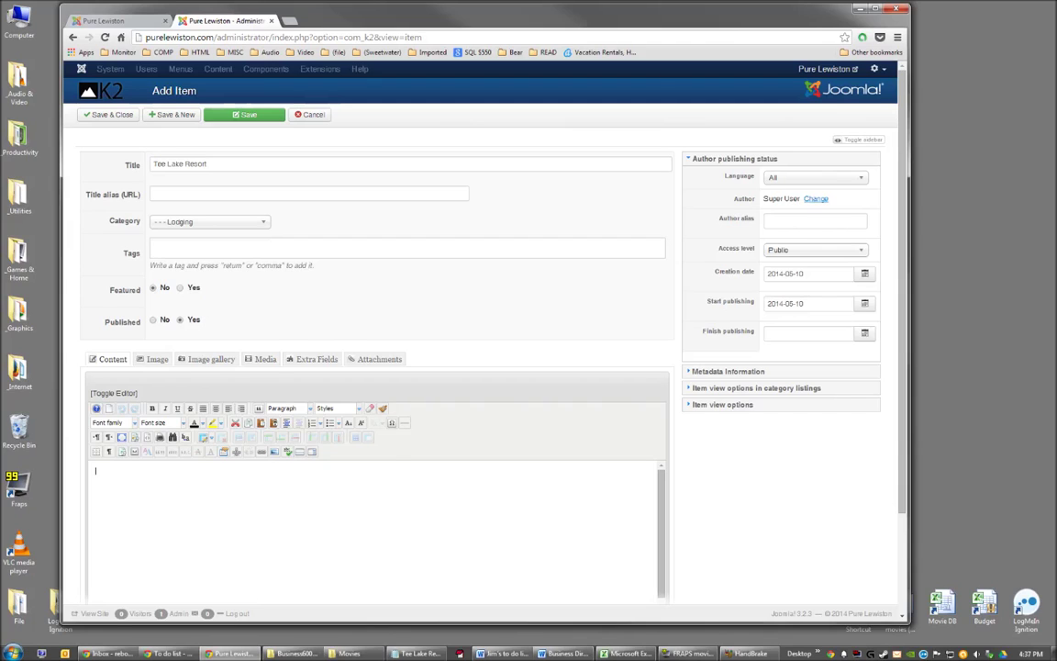
{"action": "scroll", "coordinate": [388, 460], "scroll_direction": "down", "scroll_amount": 3}
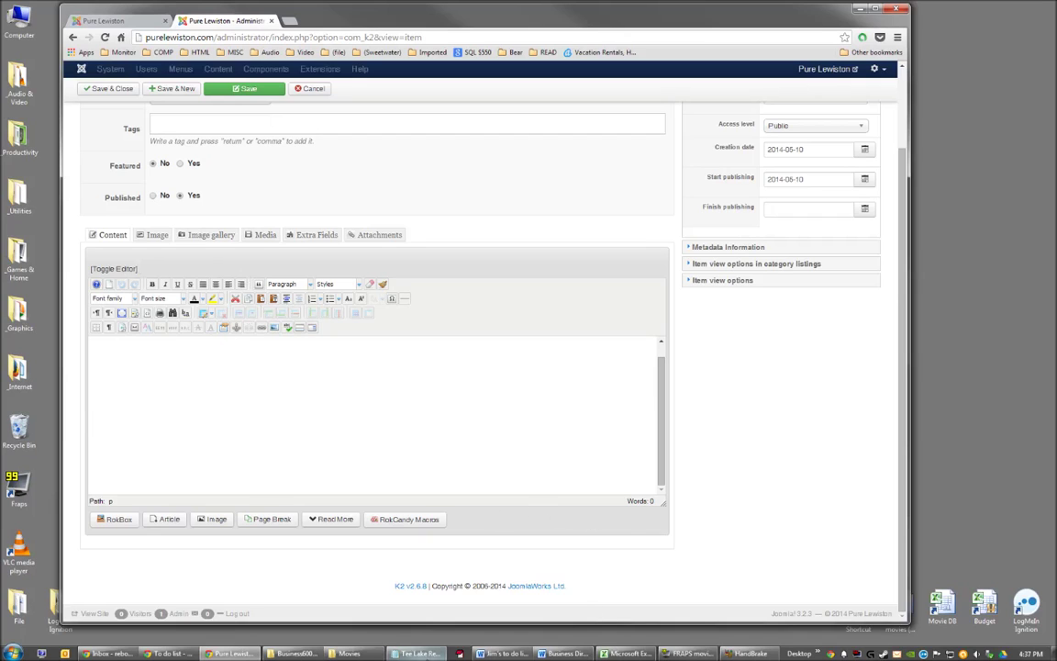
Copy the entire Tee Lake Resort listing text from Notepad using Edit > Select All and Edit > Copy.
{"action": "left_click", "coordinate": [417, 653]}
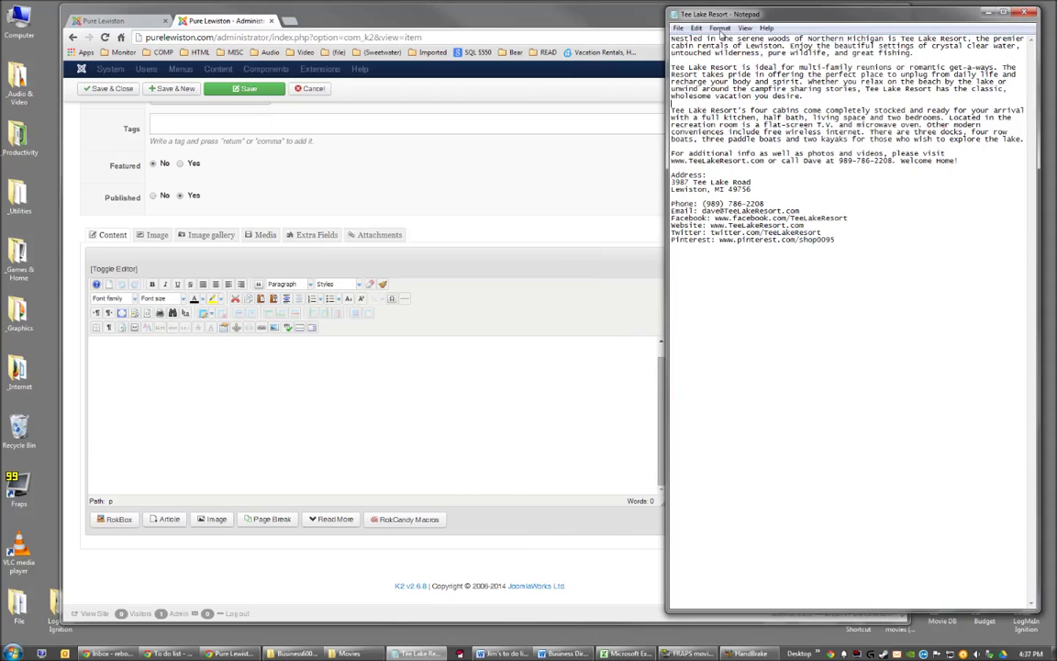
{"action": "left_click_drag", "start_coordinate": [811, 20], "coordinate": [813, 26]}
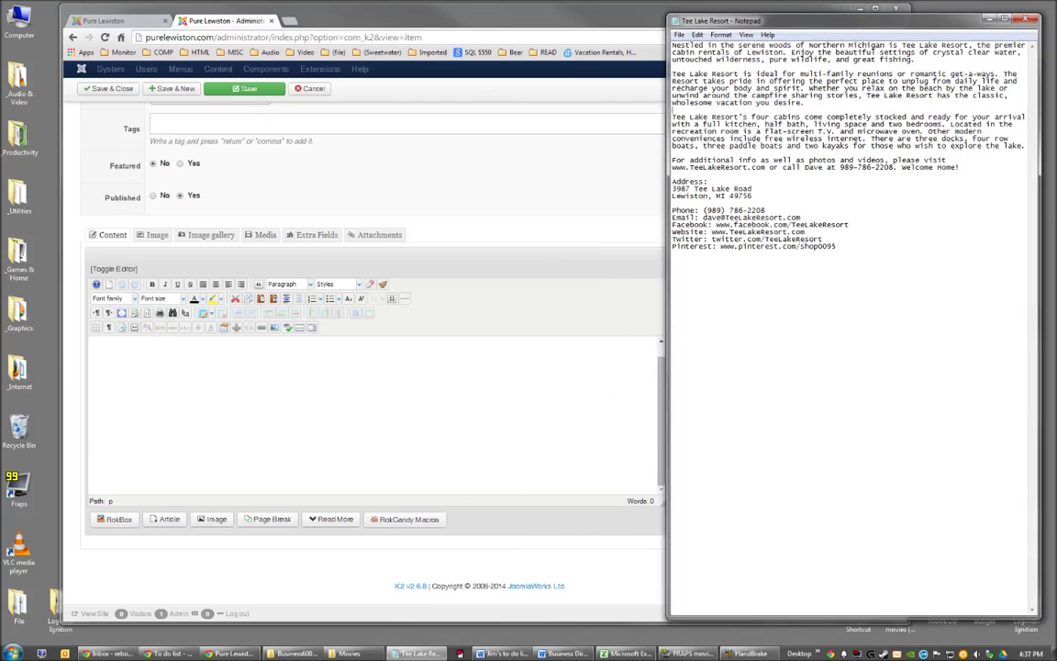
{"action": "left_click_drag", "start_coordinate": [671, 44], "coordinate": [826, 255]}
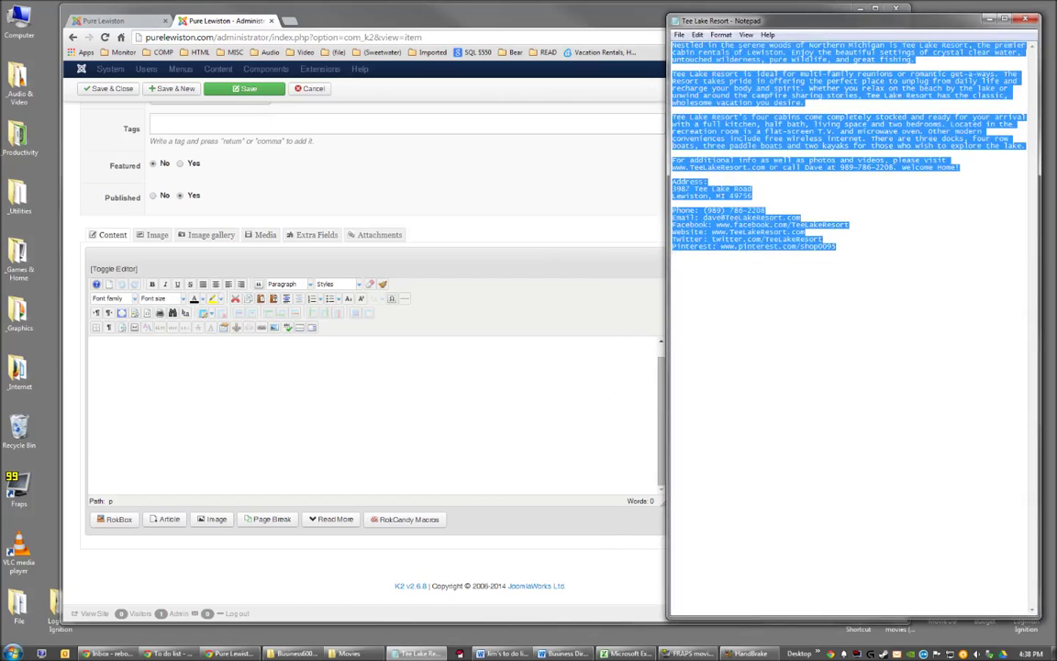
{"action": "left_click", "coordinate": [697, 35]}
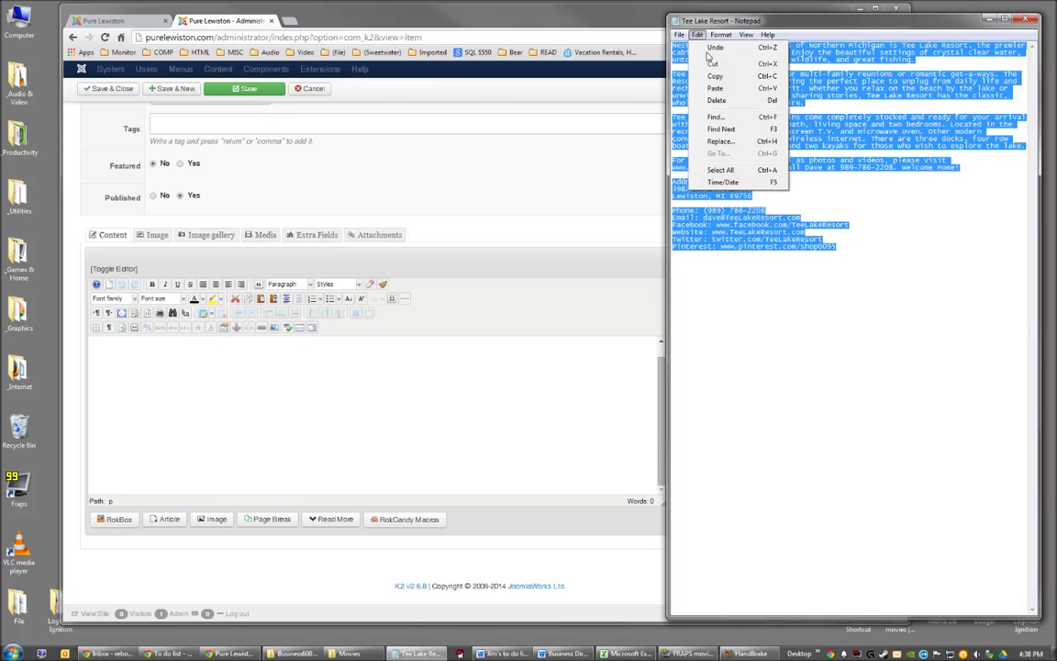
{"action": "left_click", "coordinate": [721, 169]}
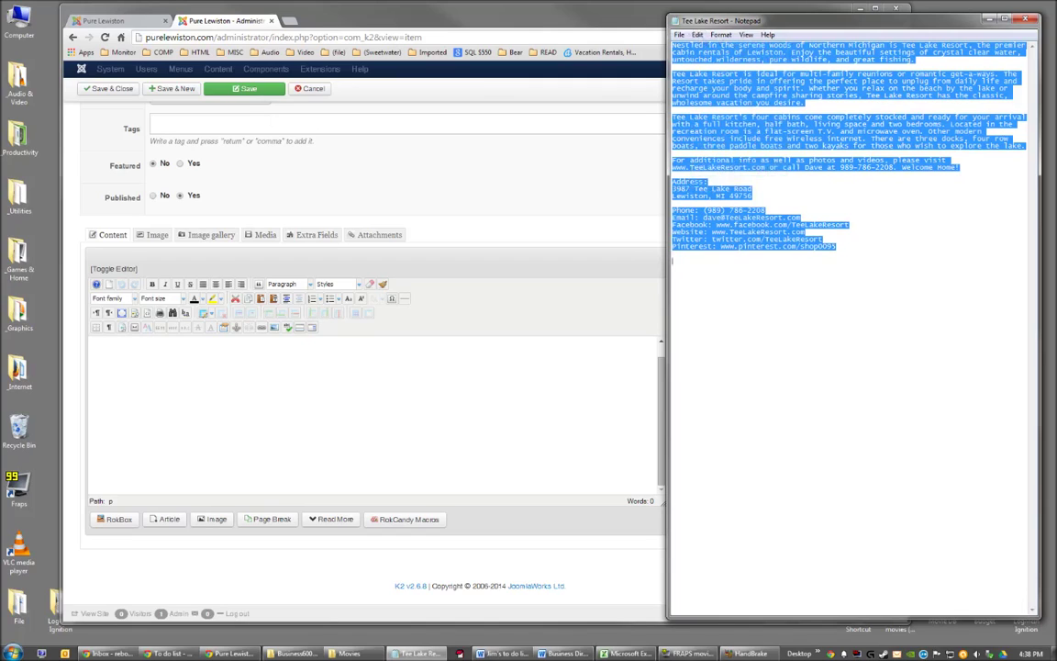
{"action": "left_click", "coordinate": [698, 35]}
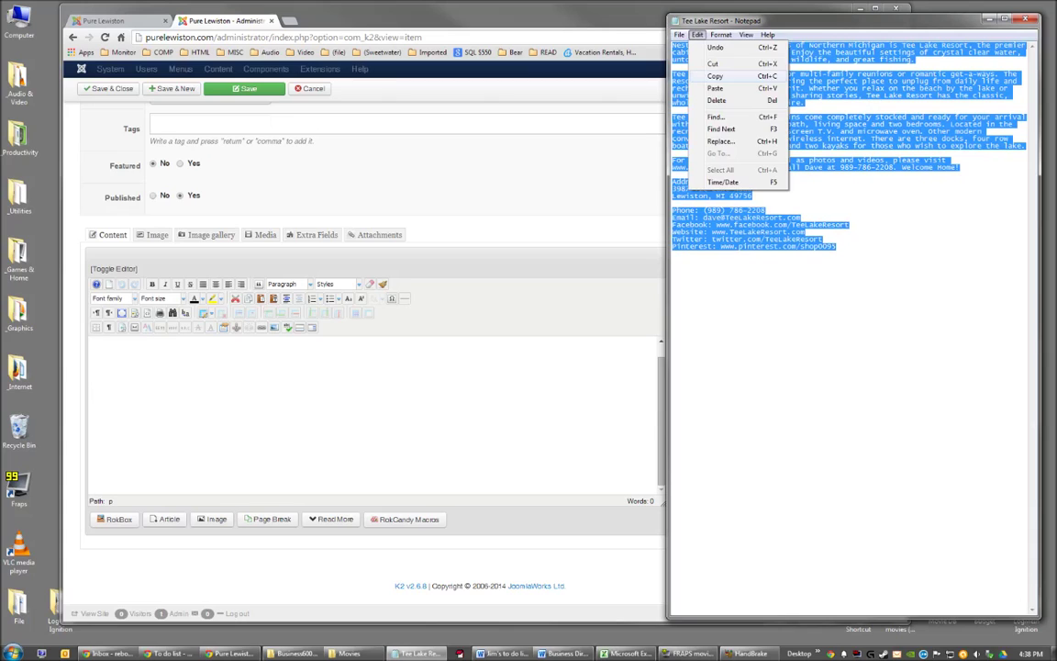
{"action": "left_click", "coordinate": [715, 76]}
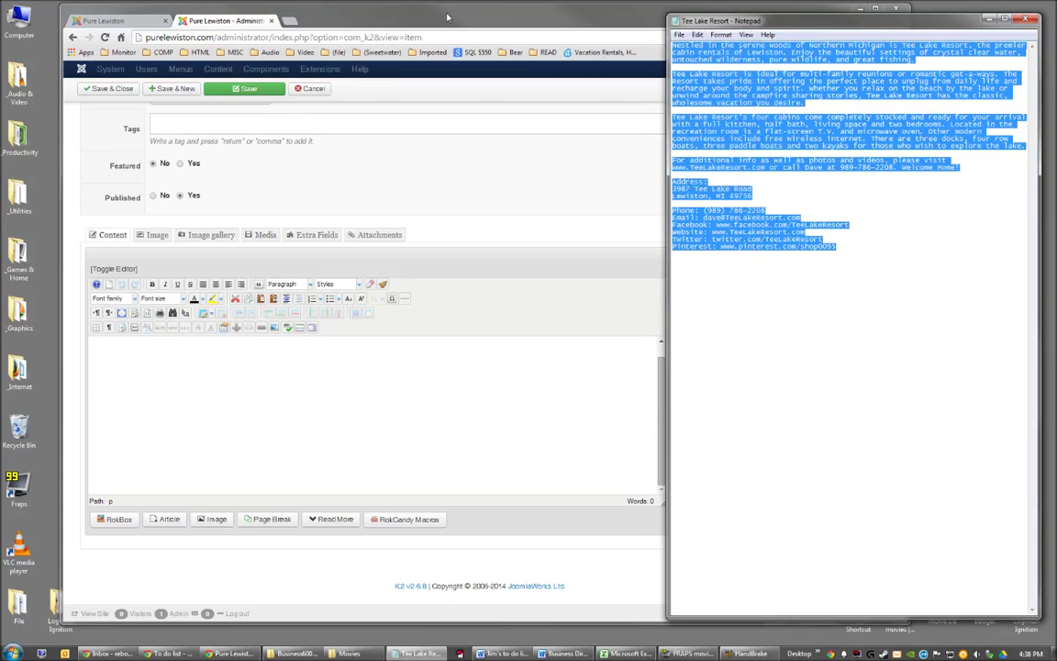
{"action": "left_click", "coordinate": [447, 17]}
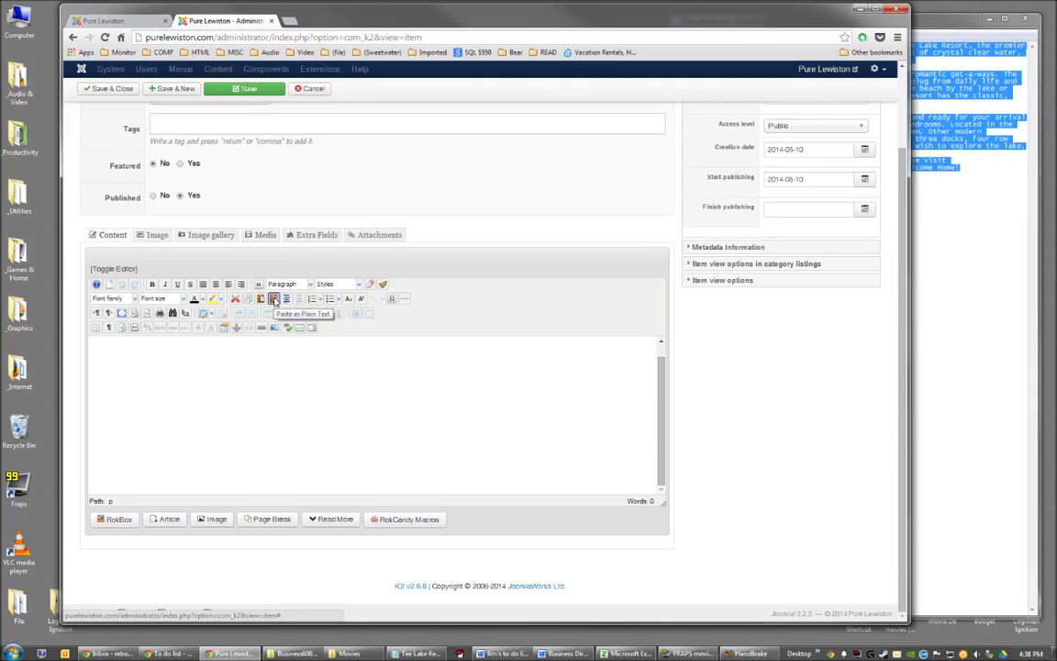
Insert the copied Tee Lake Resort listing into the item content as plain text, 190 words.
{"action": "left_click", "coordinate": [273, 301]}
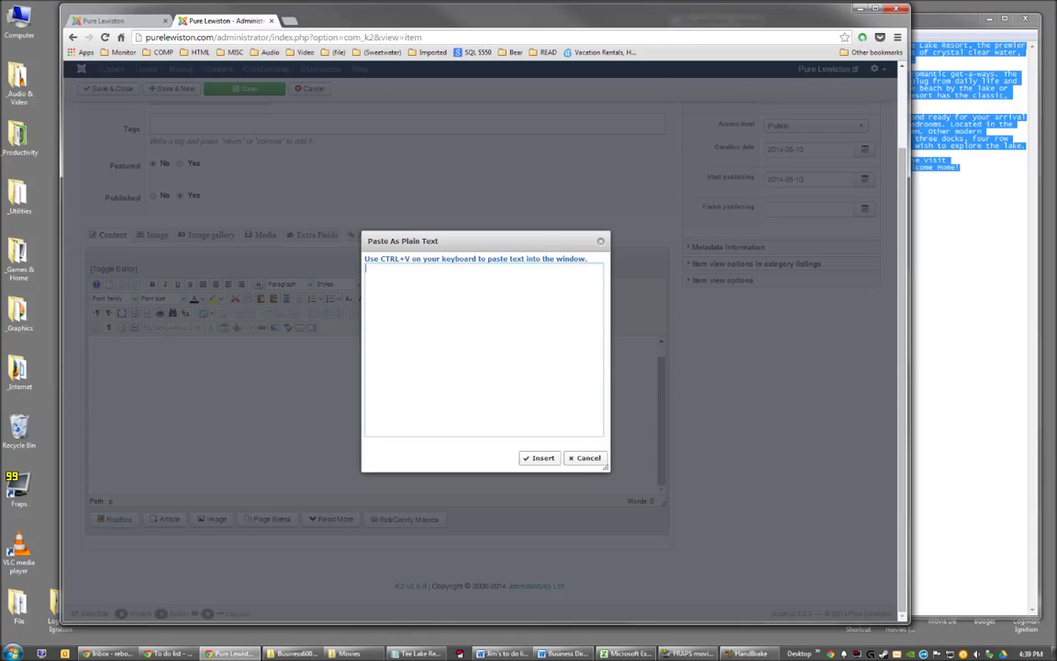
{"action": "key", "text": "ctrl+v"}
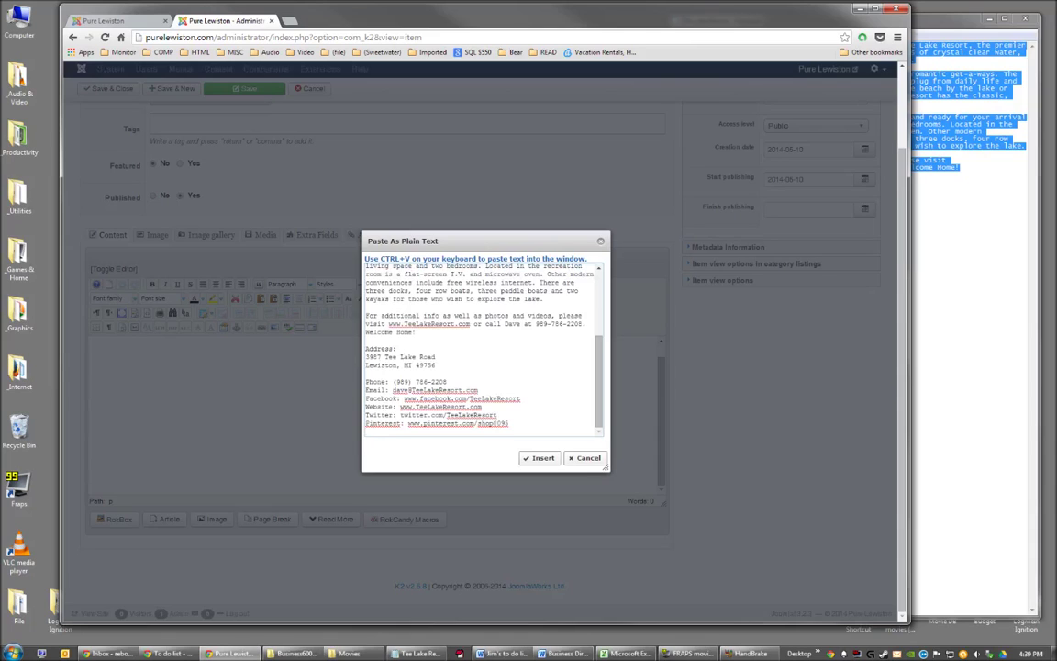
{"action": "scroll", "coordinate": [482, 367], "scroll_direction": "up", "scroll_amount": 5}
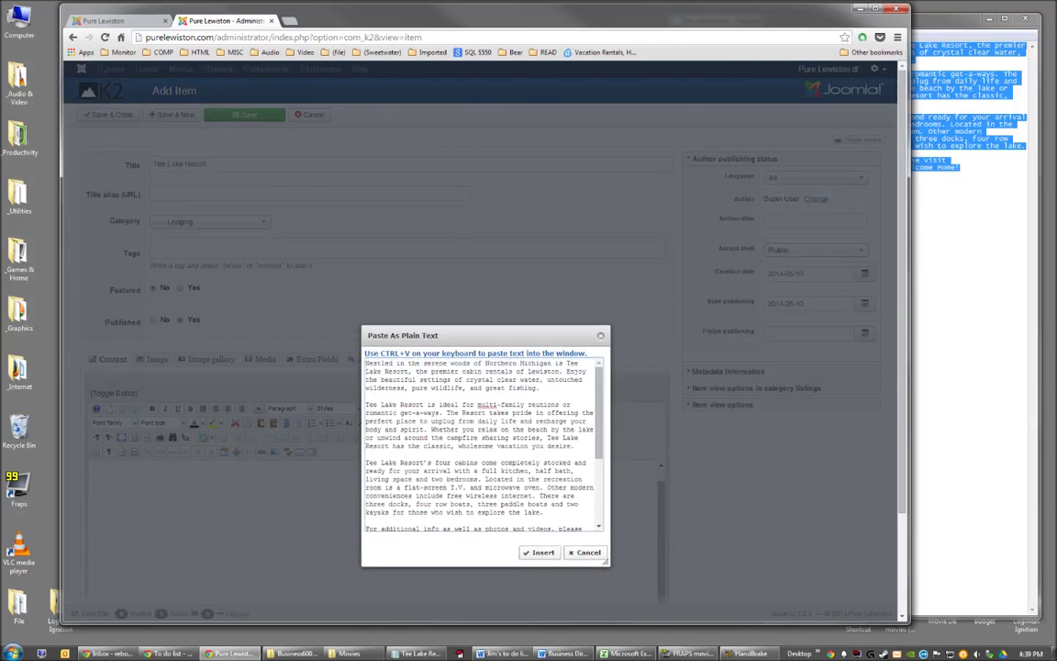
{"action": "scroll", "coordinate": [483, 440], "scroll_direction": "down", "scroll_amount": 3}
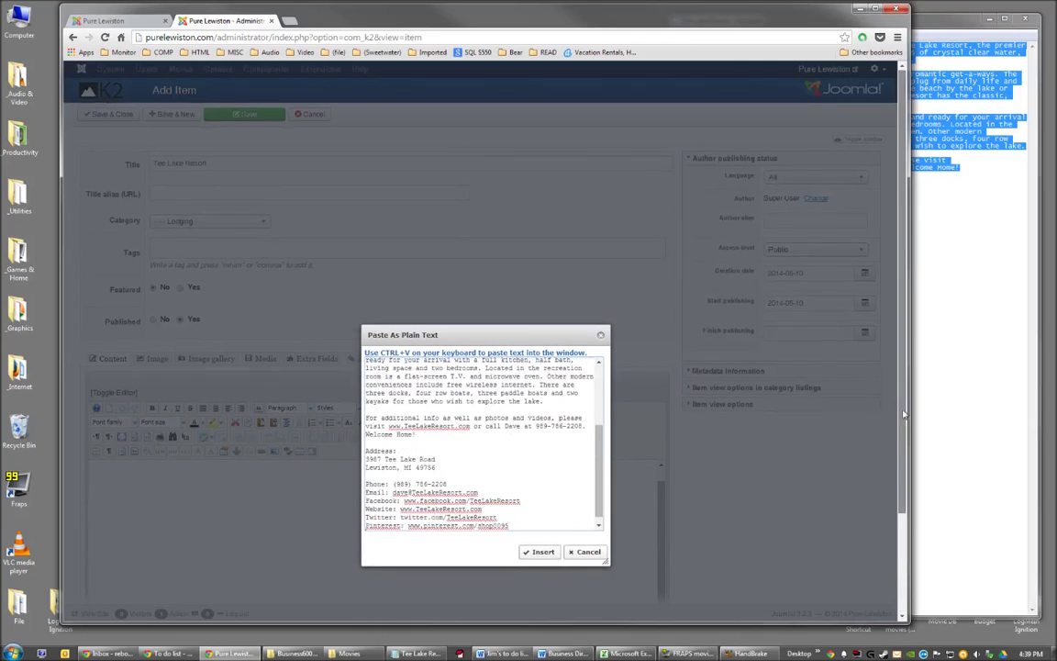
{"action": "scroll", "coordinate": [900, 417], "scroll_direction": "down", "scroll_amount": 2}
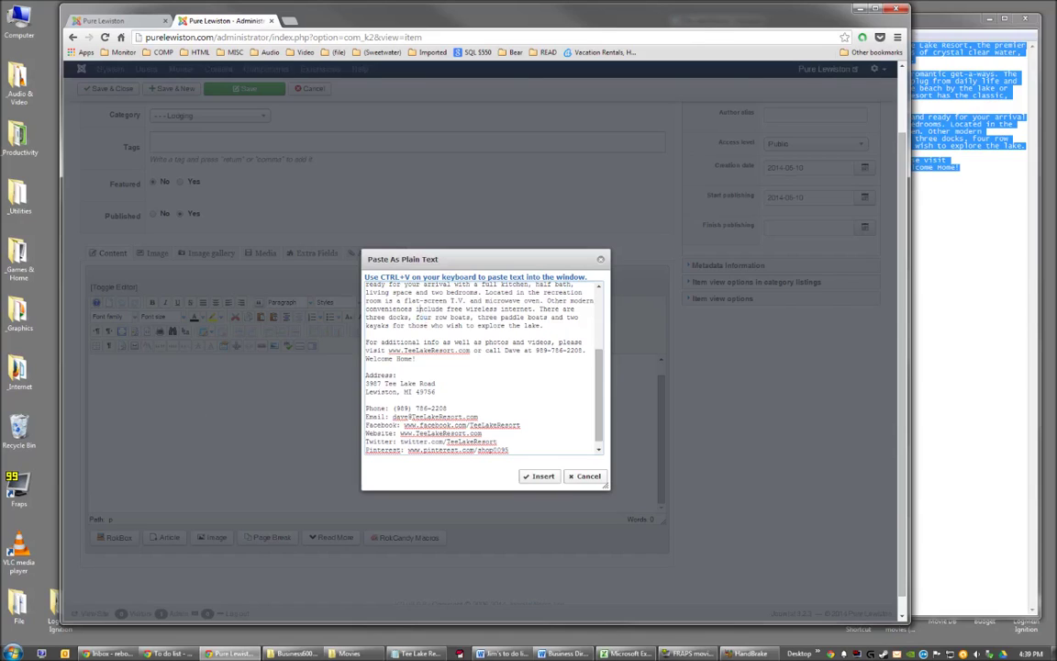
{"action": "left_click", "coordinate": [541, 477]}
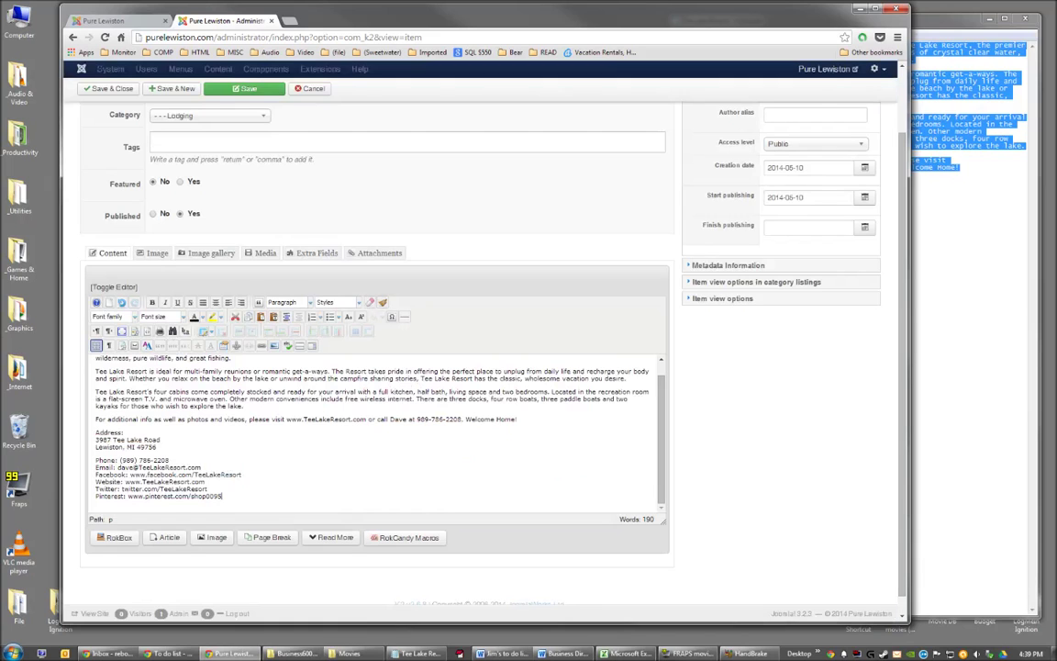
Review the pasted listing and select the Facebook address in the contact lines.
{"action": "scroll", "coordinate": [798, 390], "scroll_direction": "down", "scroll_amount": 1}
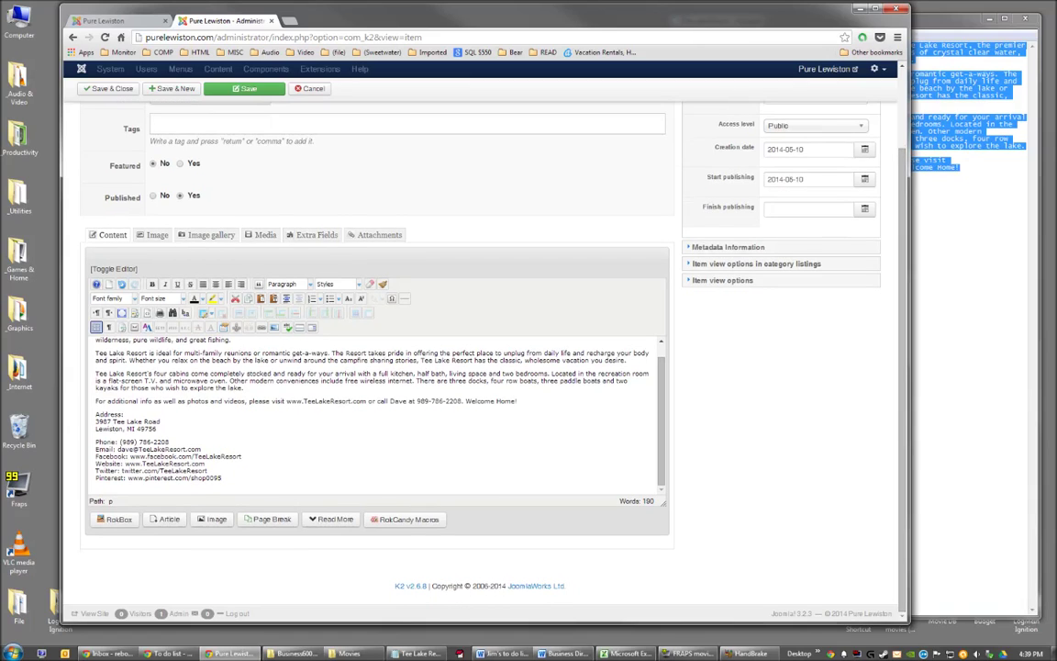
{"action": "left_click", "coordinate": [189, 373]}
{"action": "left_click_drag", "start_coordinate": [189, 373], "coordinate": [152, 373]}
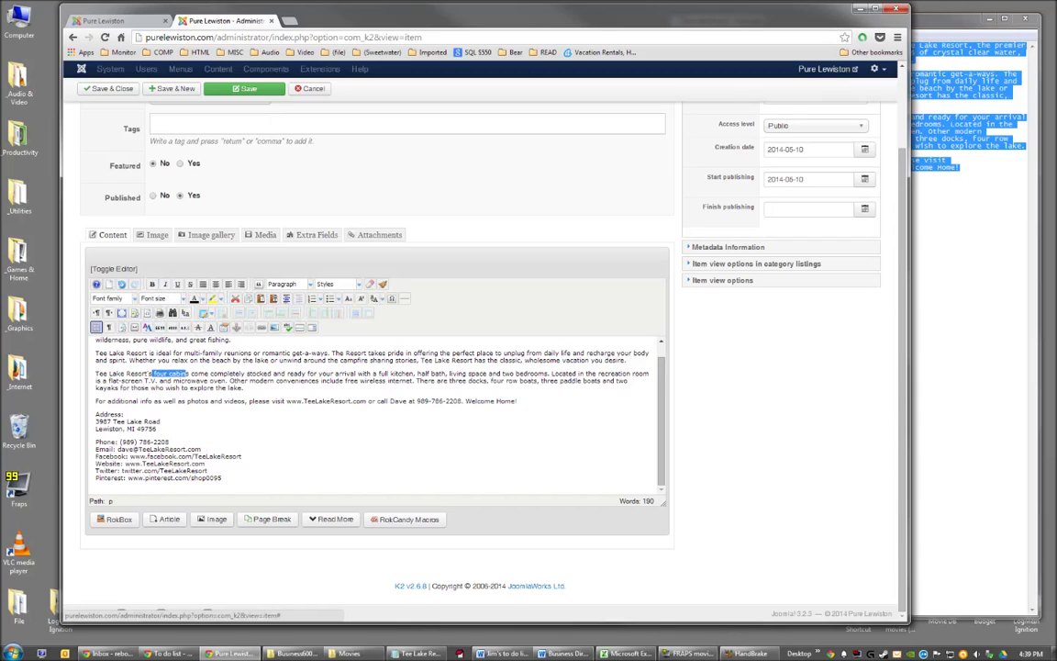
{"action": "left_click", "coordinate": [275, 388]}
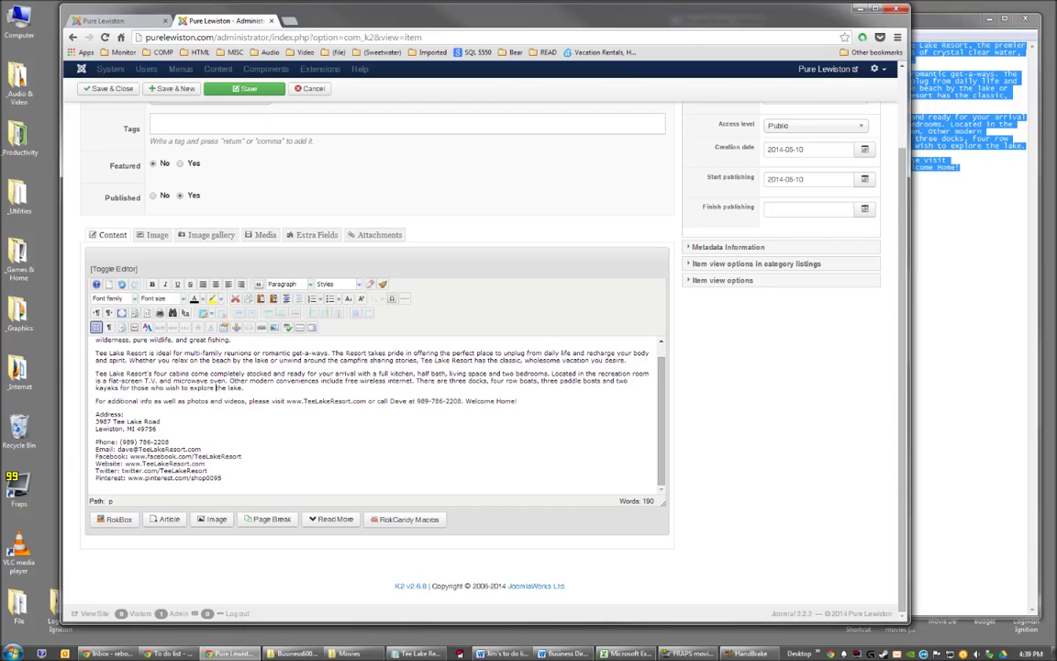
{"action": "left_click_drag", "start_coordinate": [243, 456], "coordinate": [129, 456]}
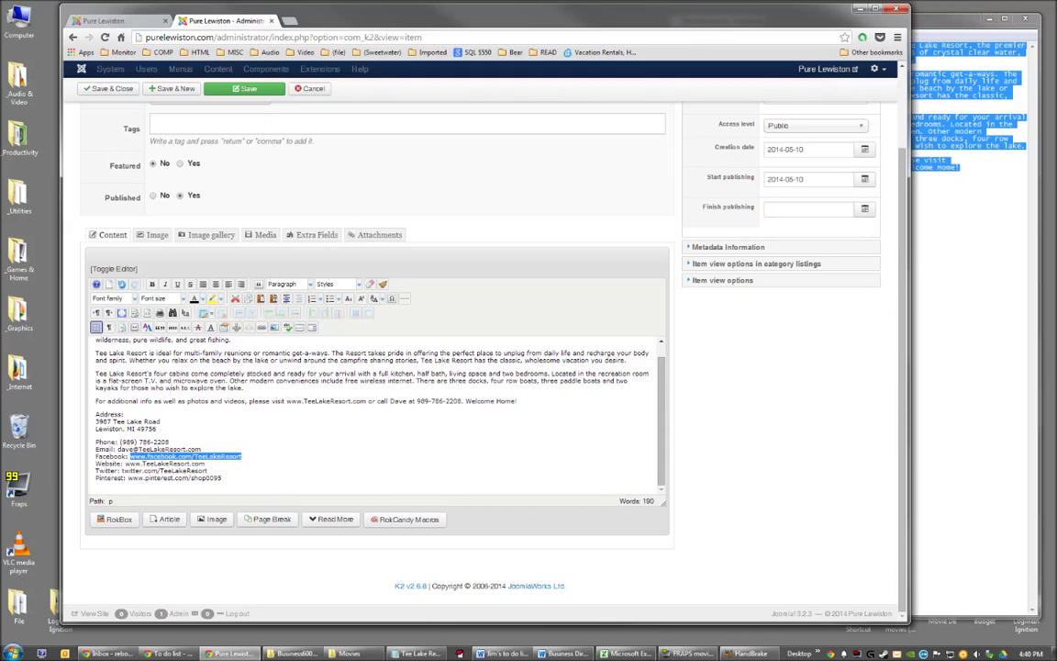
{"action": "left_click", "coordinate": [231, 387]}
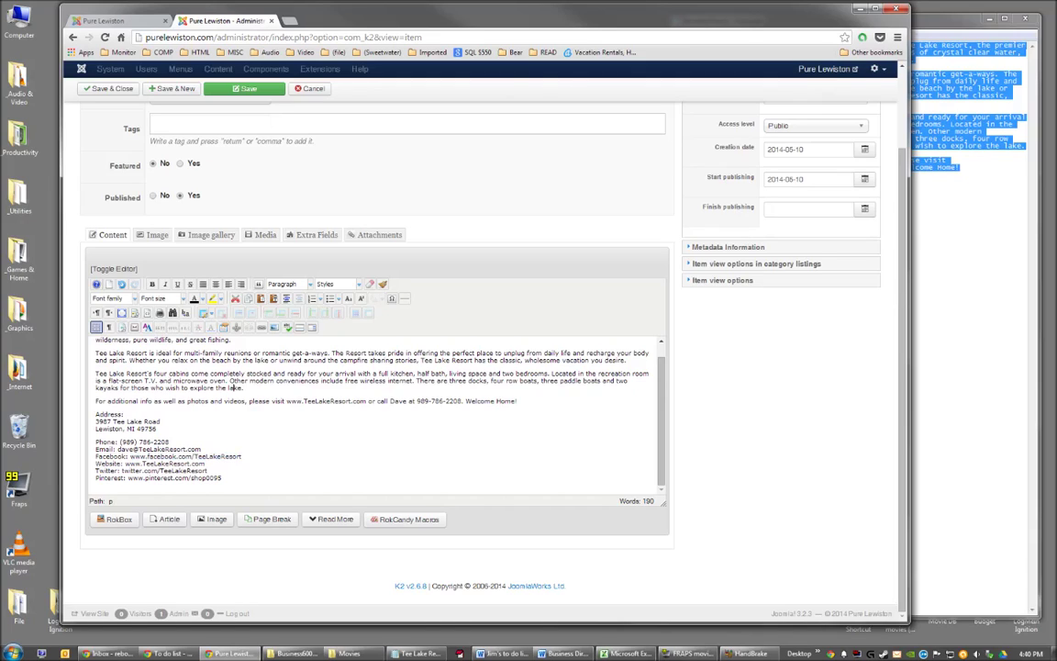
{"action": "left_click_drag", "start_coordinate": [242, 456], "coordinate": [129, 456]}
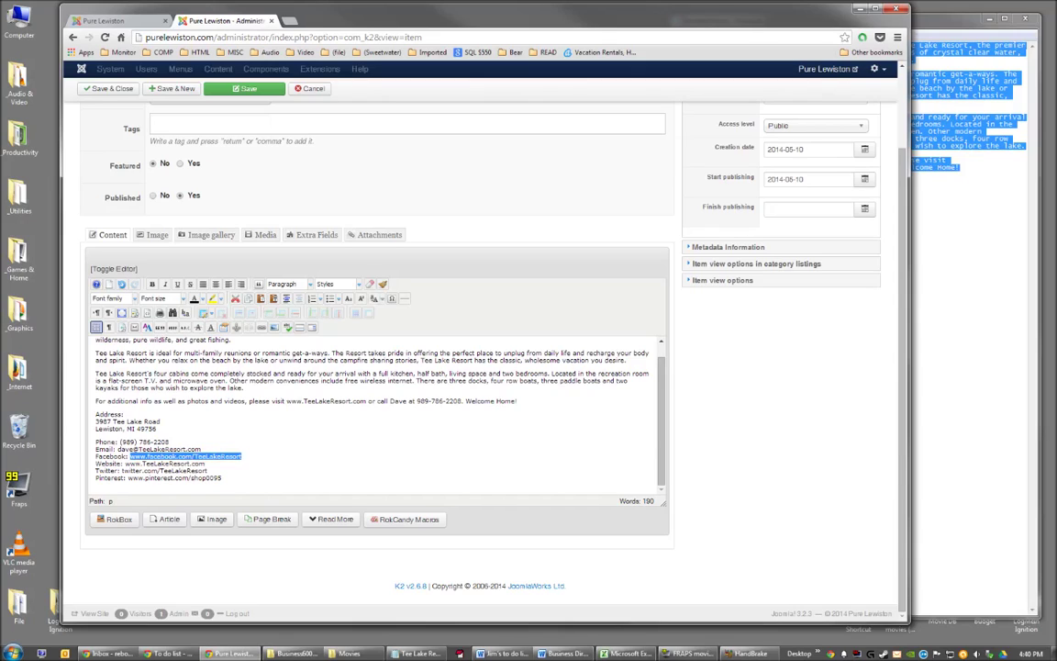
{"action": "left_click", "coordinate": [262, 327]}
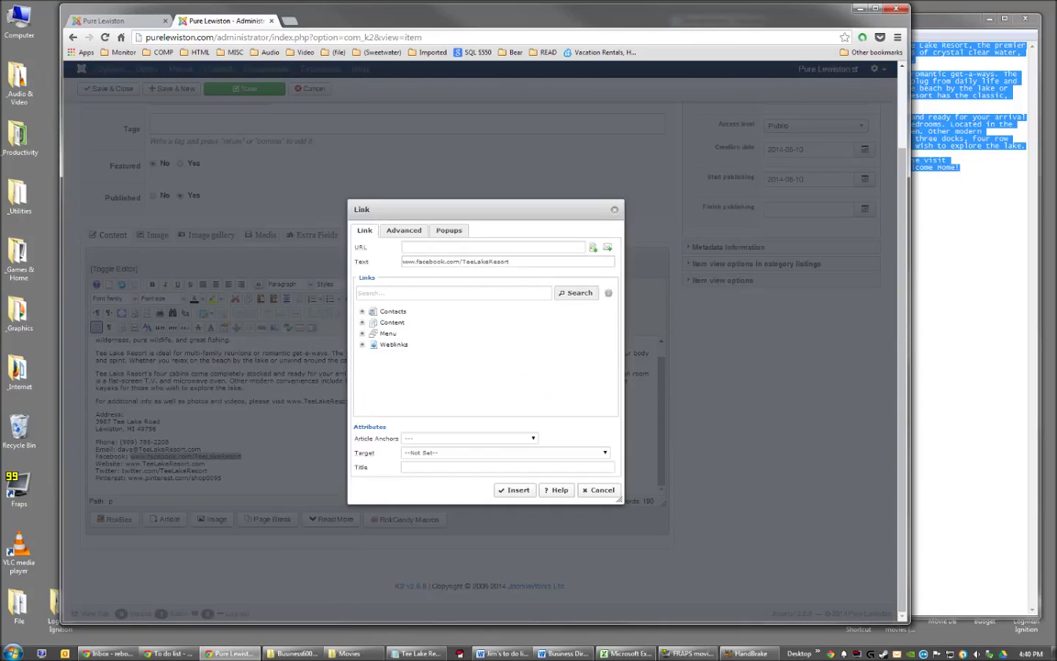
{"action": "left_click_drag", "start_coordinate": [433, 261], "coordinate": [402, 261]}
{"action": "key", "text": "ctrl+c"}
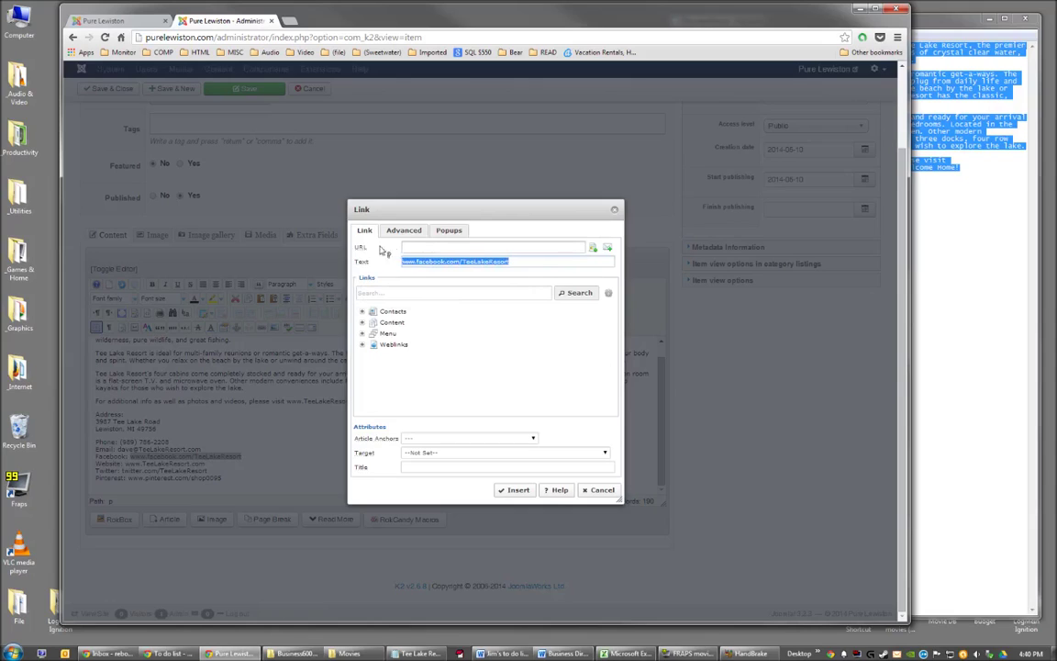
{"action": "left_click", "coordinate": [511, 261]}
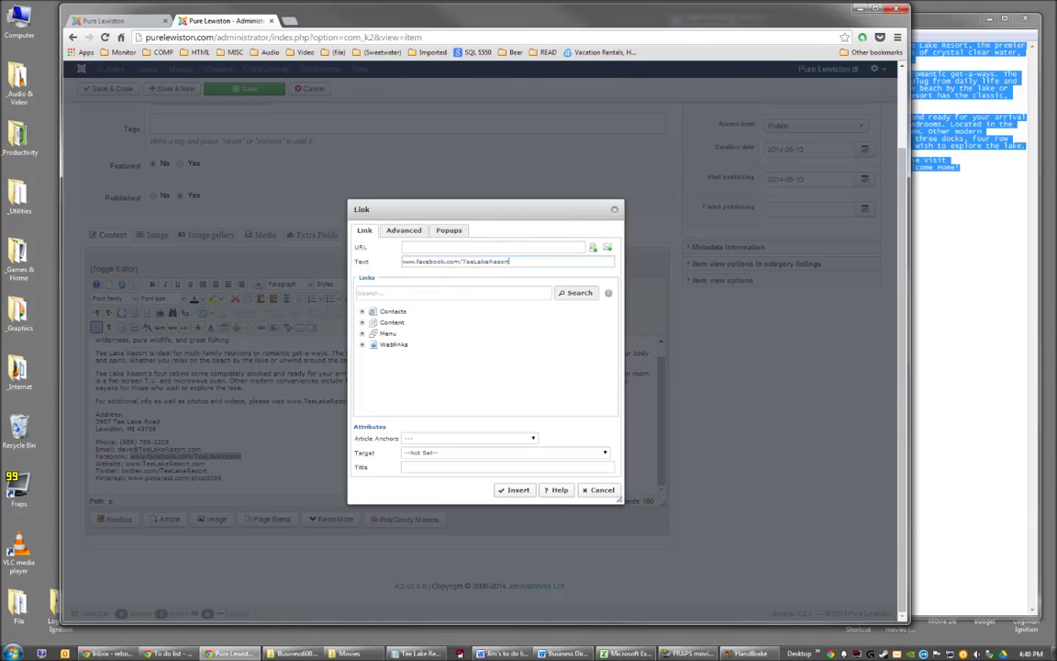
{"action": "left_click_drag", "start_coordinate": [510, 261], "coordinate": [401, 261]}
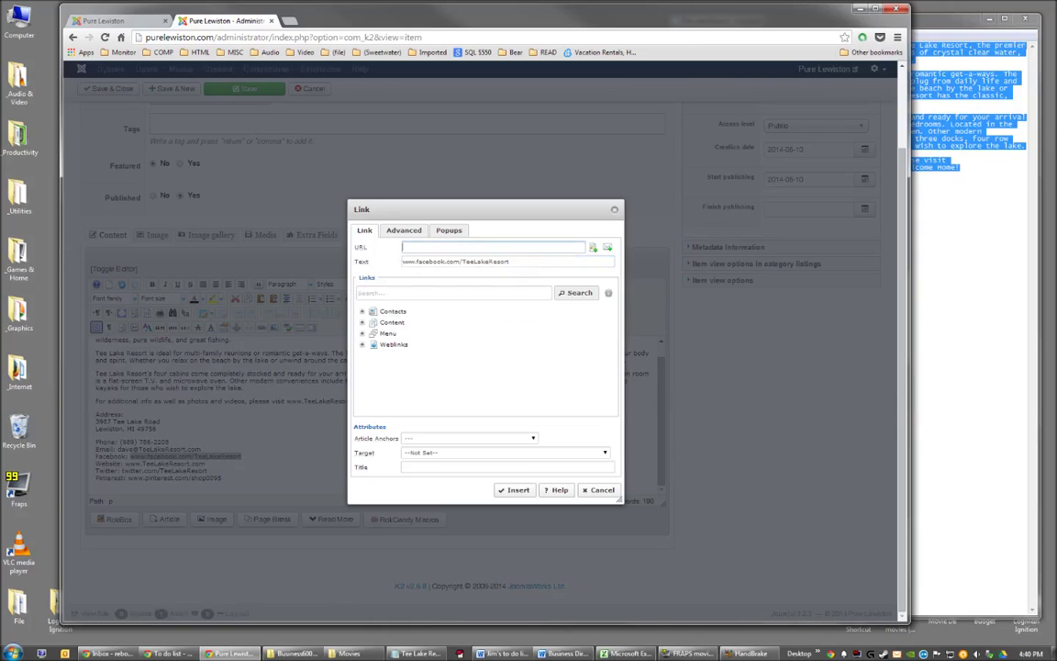
{"action": "key", "text": "ctrl+v"}
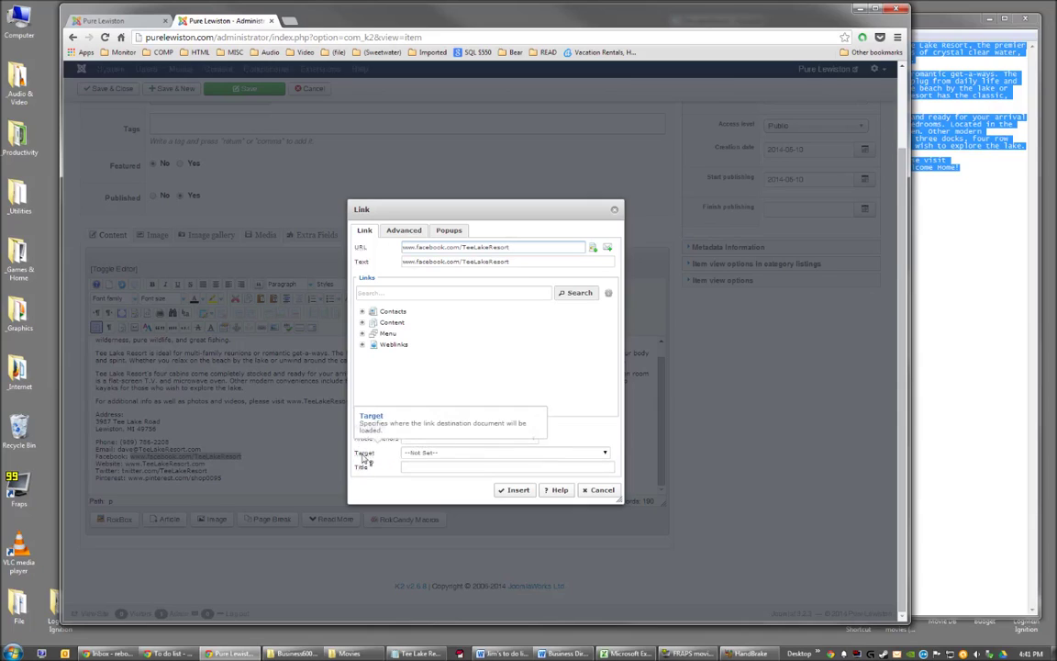
{"action": "left_click", "coordinate": [604, 453]}
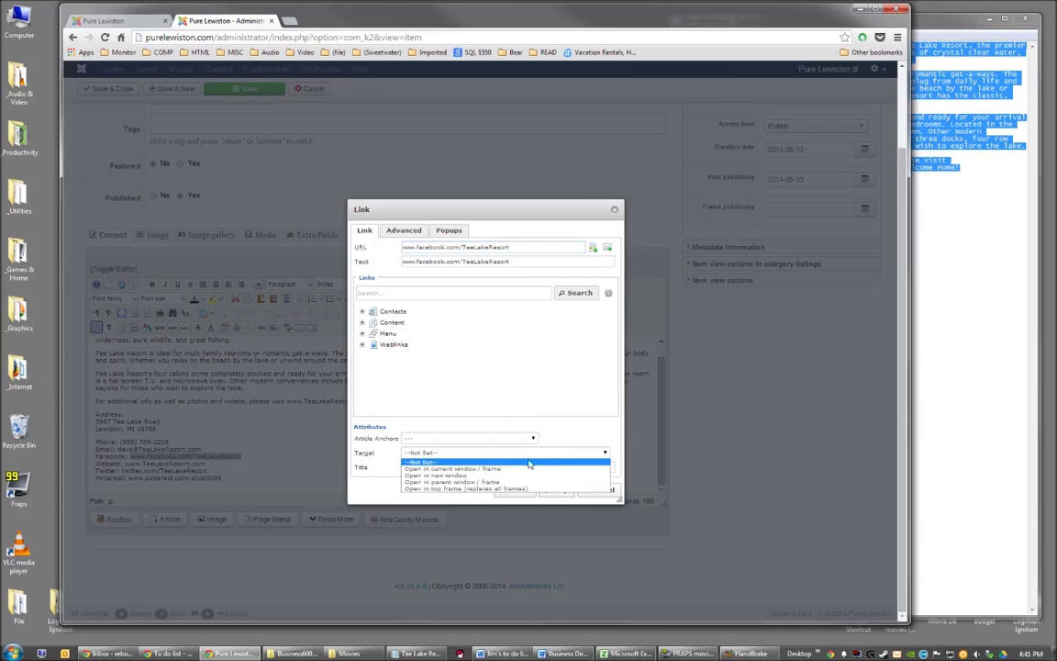
{"action": "left_click", "coordinate": [457, 476]}
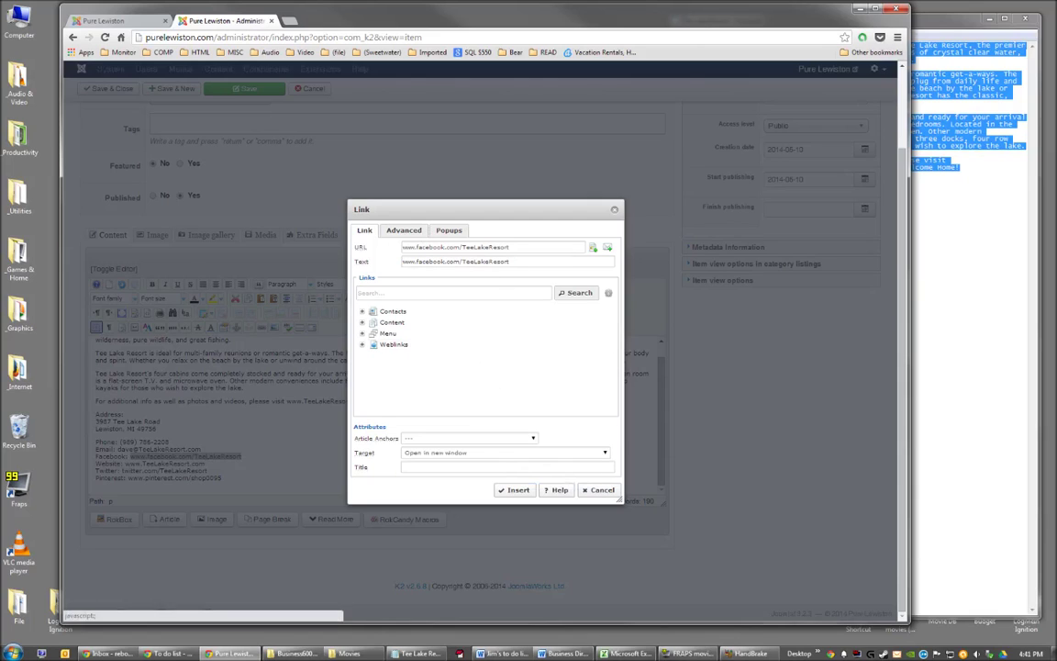
{"action": "left_click", "coordinate": [520, 491]}
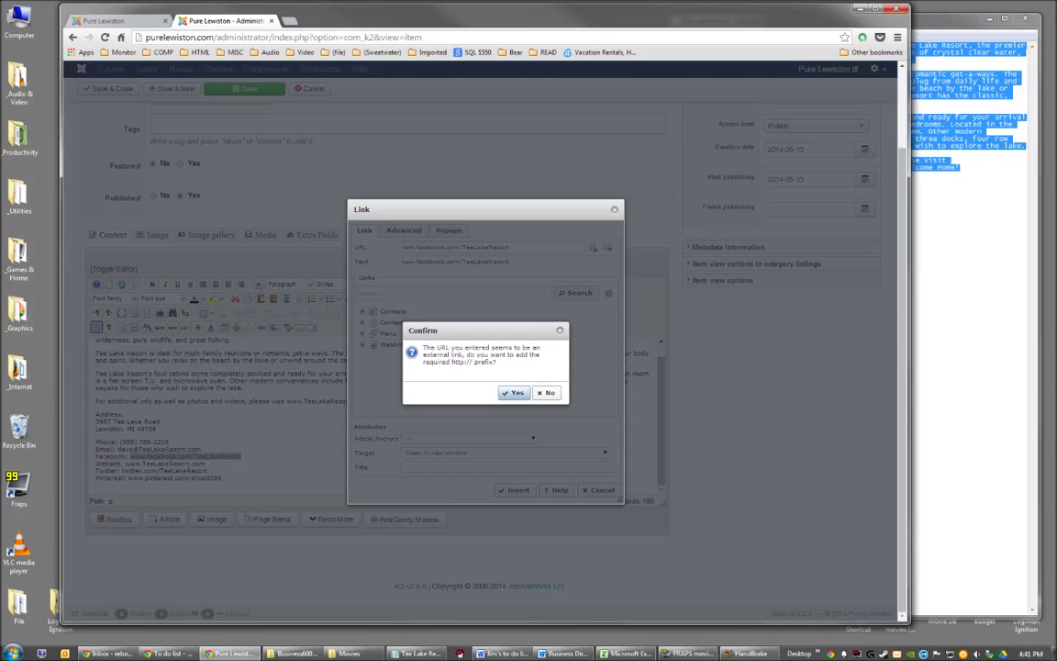
{"action": "left_click", "coordinate": [487, 376]}
{"action": "left_click", "coordinate": [515, 393]}
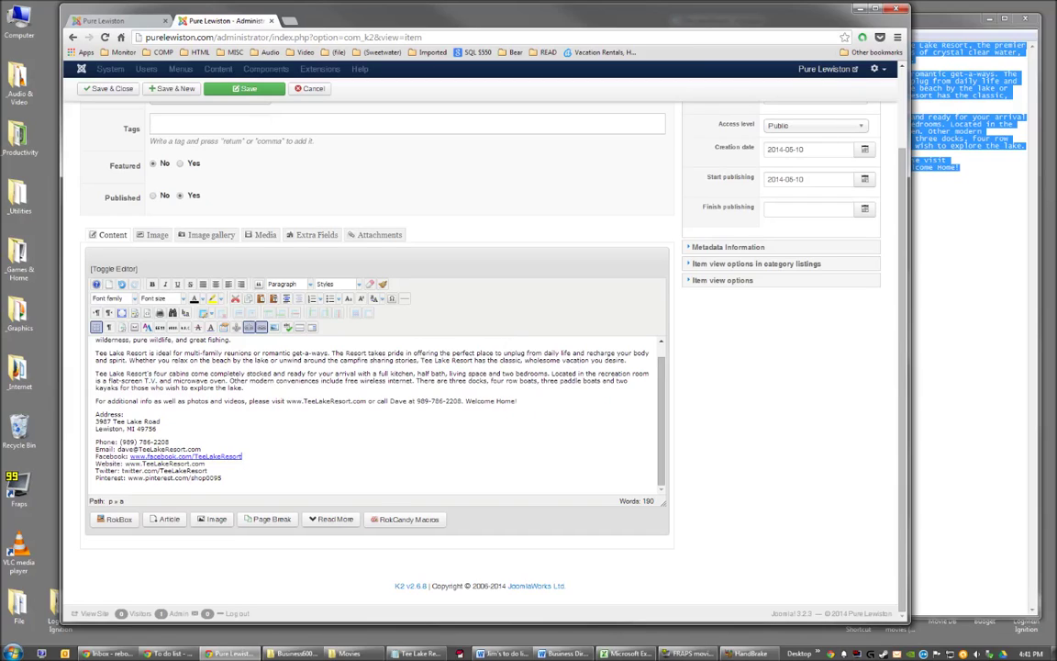
{"action": "left_click", "coordinate": [223, 478]}
{"action": "left_click_drag", "start_coordinate": [205, 463], "coordinate": [125, 463]}
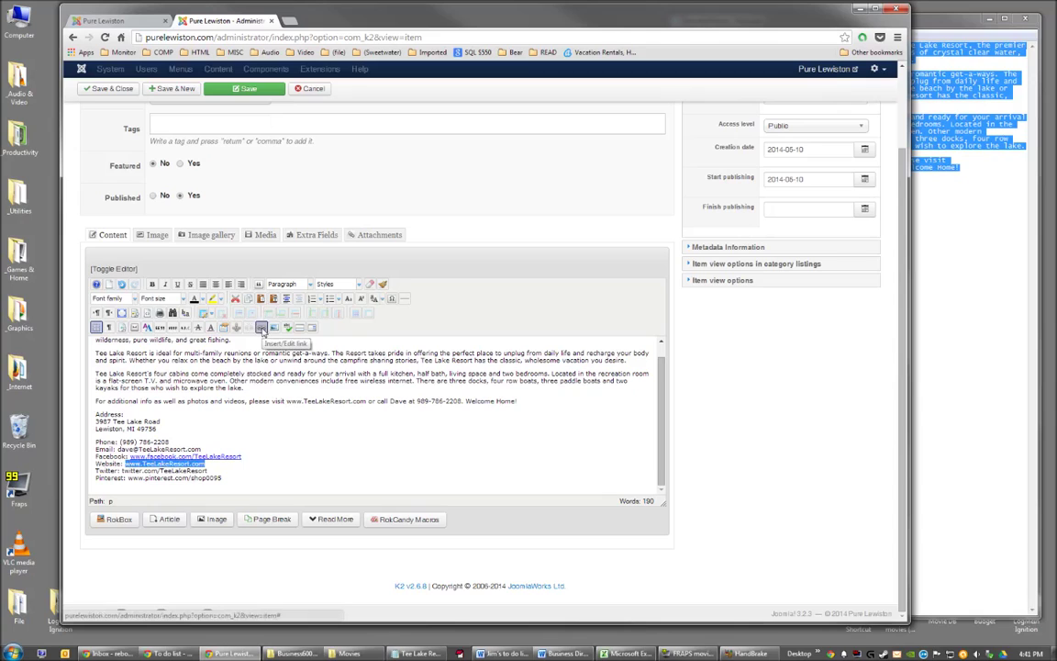
{"action": "left_click", "coordinate": [262, 329]}
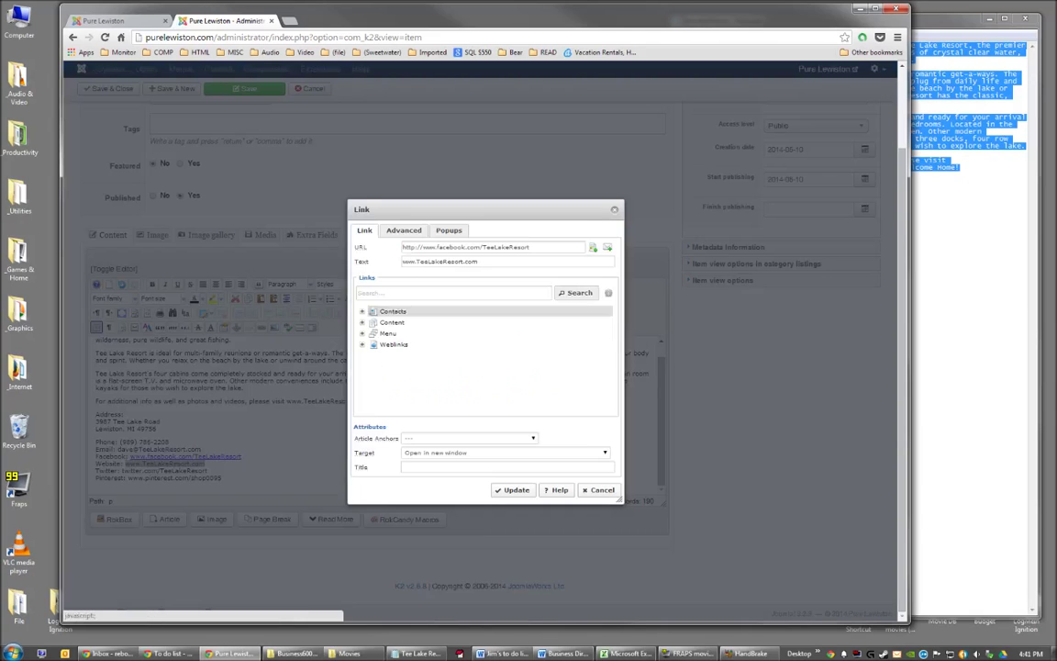
{"action": "left_click_drag", "start_coordinate": [481, 261], "coordinate": [395, 261]}
{"action": "left_click", "coordinate": [532, 247]}
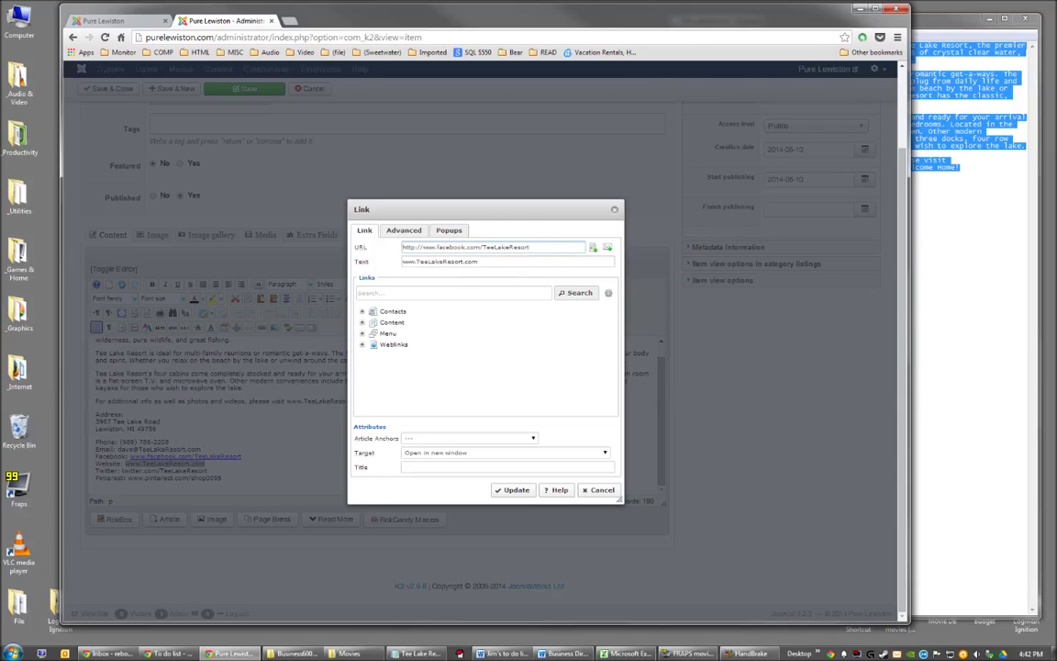
{"action": "key", "text": "Tab"}
{"action": "key", "text": "ctrl+c"}
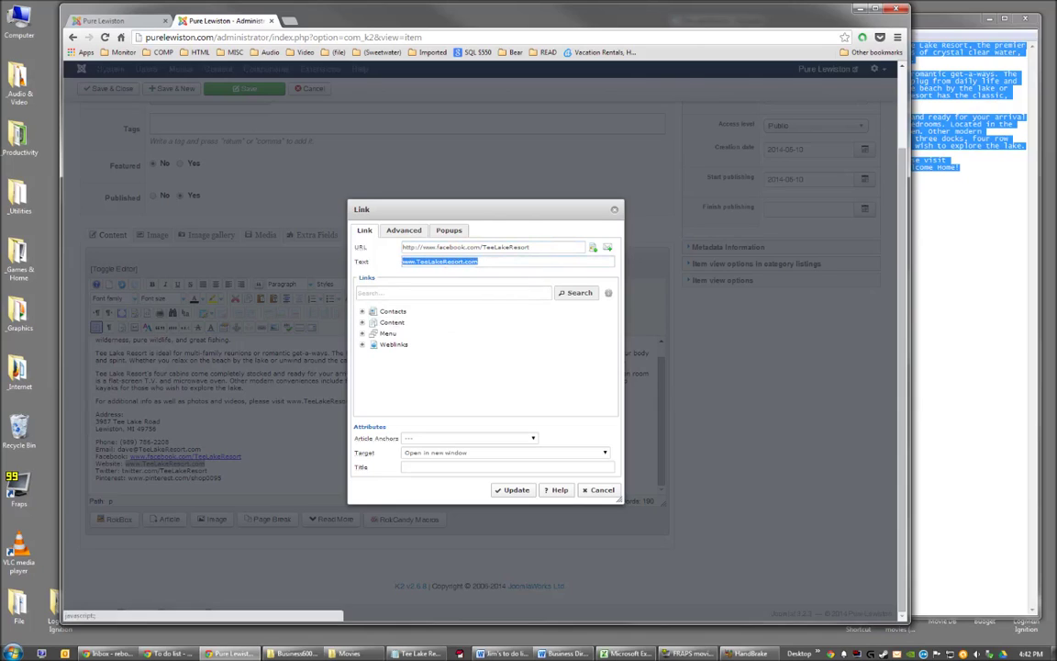
{"action": "left_click_drag", "start_coordinate": [541, 247], "coordinate": [365, 247]}
{"action": "key", "text": "ctrl+v"}
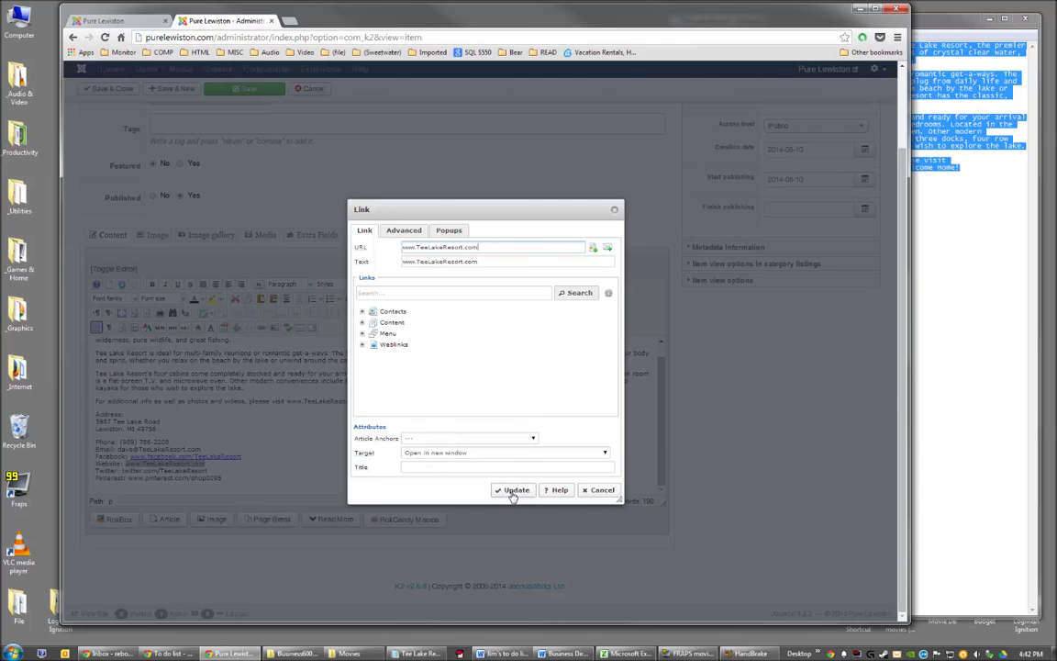
{"action": "left_click", "coordinate": [511, 490]}
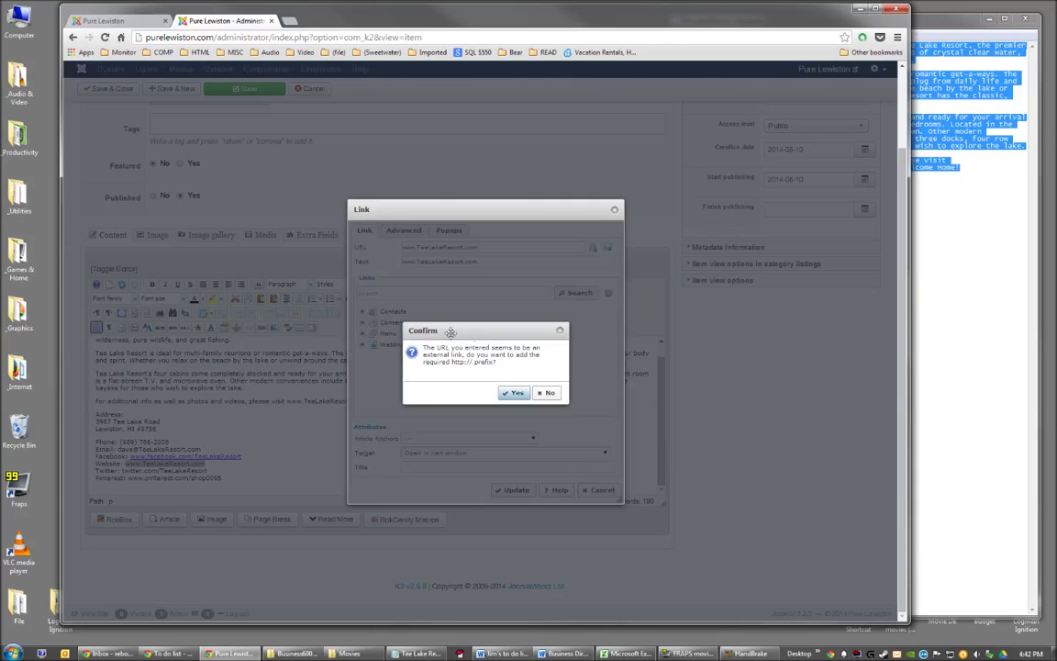
{"action": "left_click", "coordinate": [515, 393]}
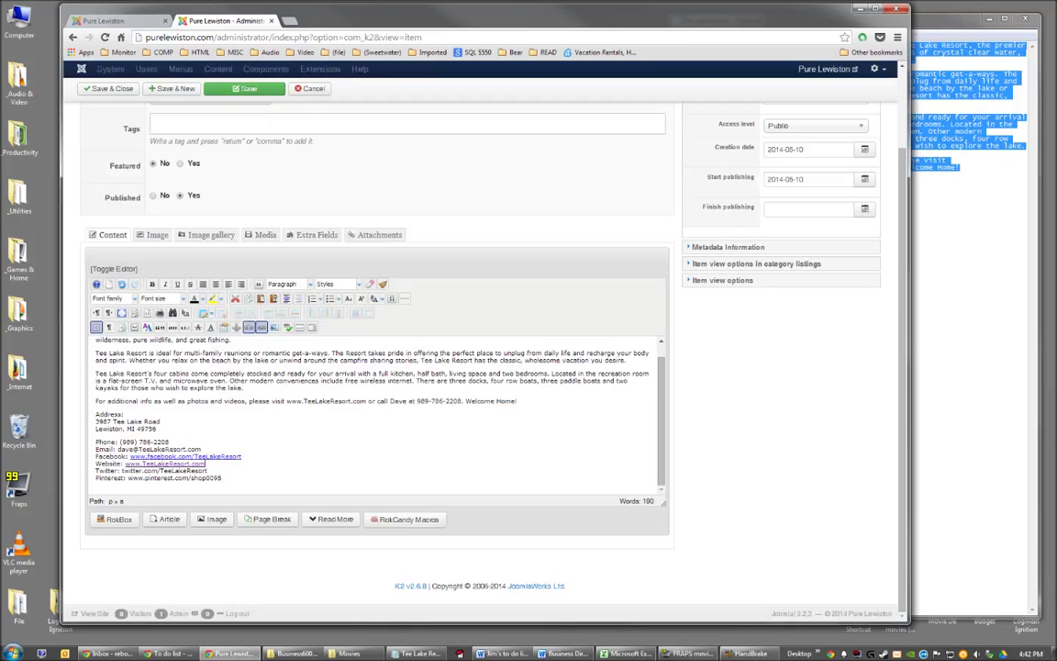
Unlink twitter.com/TeeLakeResort and relink it to its own Twitter address.
{"action": "left_click_drag", "start_coordinate": [209, 471], "coordinate": [122, 471]}
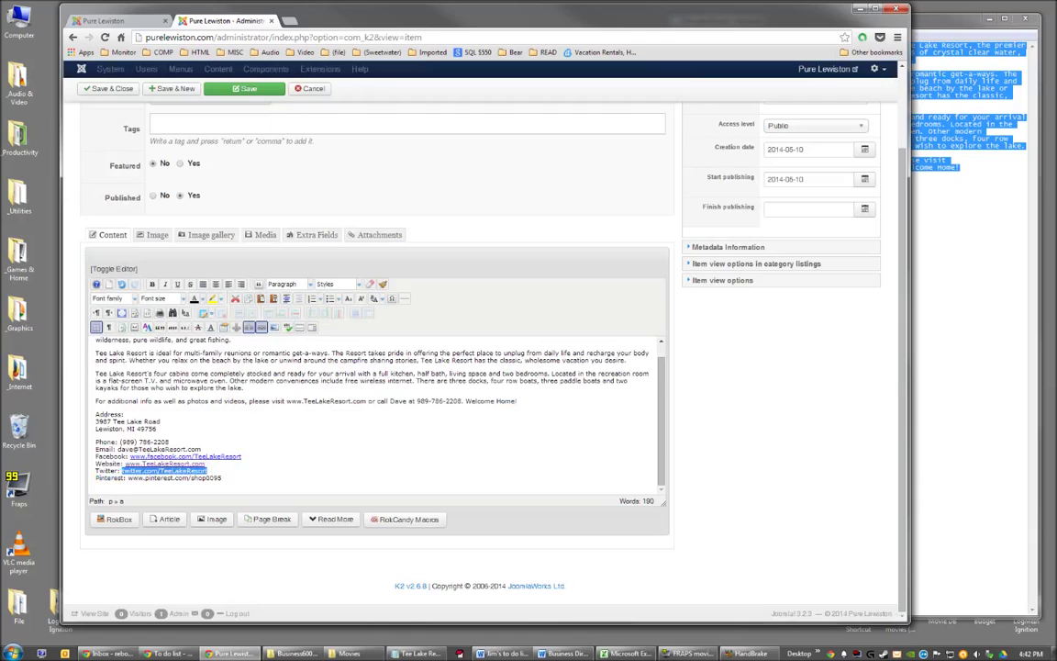
{"action": "left_click", "coordinate": [262, 328]}
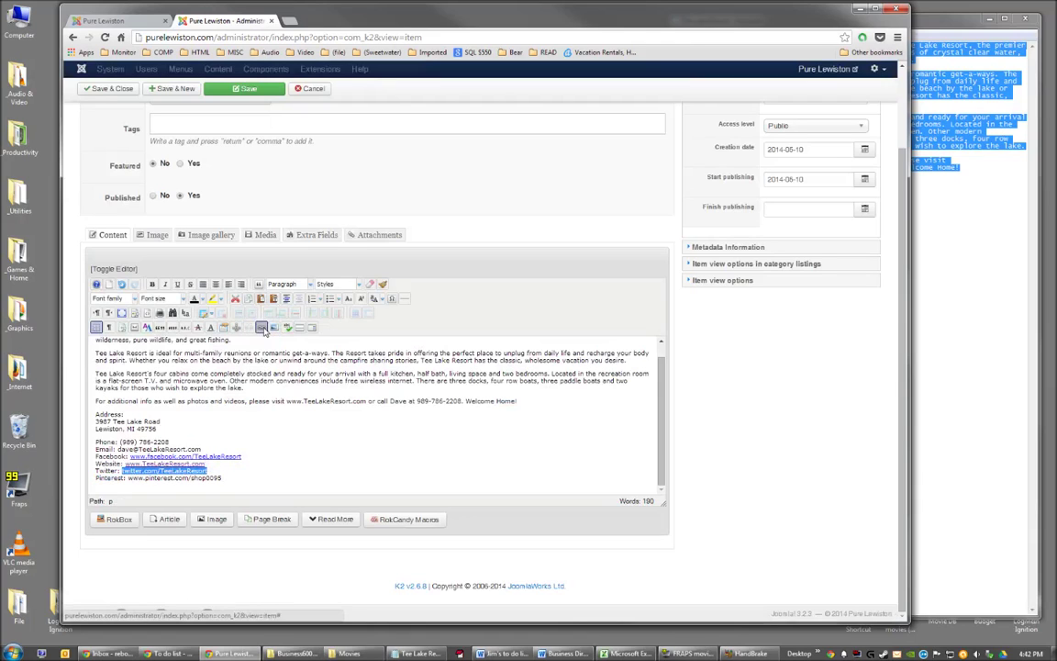
{"action": "left_click", "coordinate": [262, 329]}
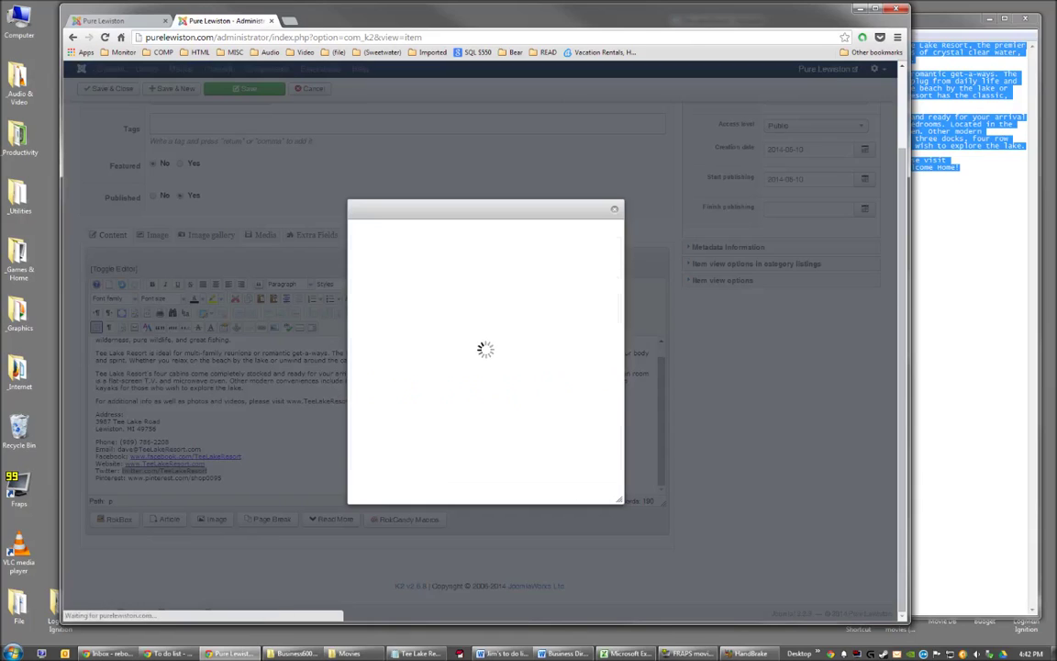
{"action": "left_click_drag", "start_coordinate": [493, 264], "coordinate": [360, 270]}
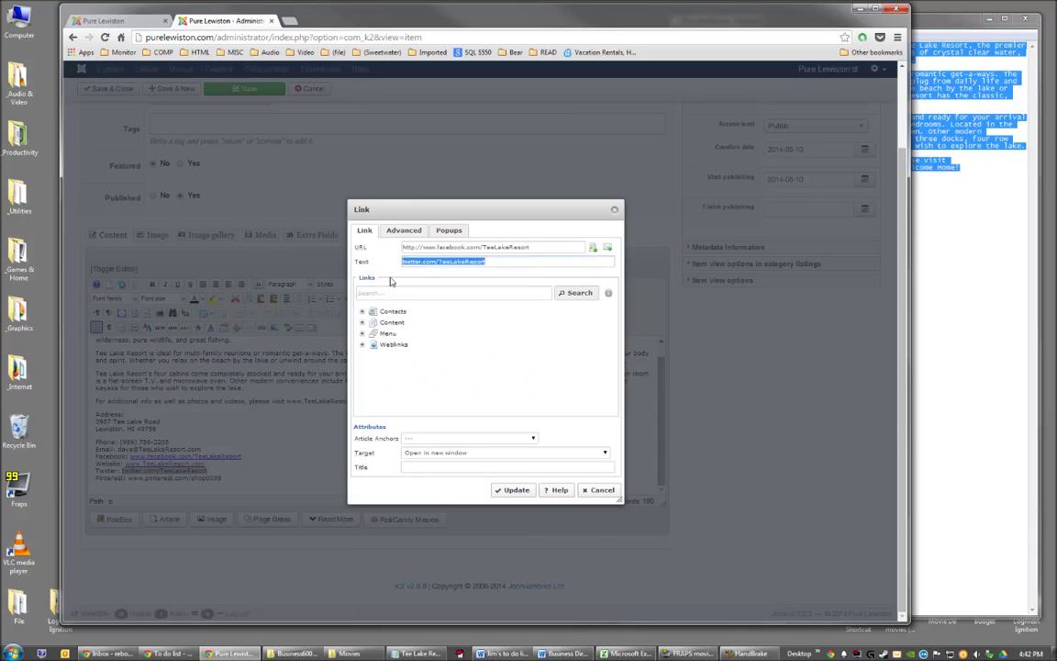
{"action": "key", "text": "ctrl+c"}
{"action": "left_click_drag", "start_coordinate": [532, 246], "coordinate": [363, 253]}
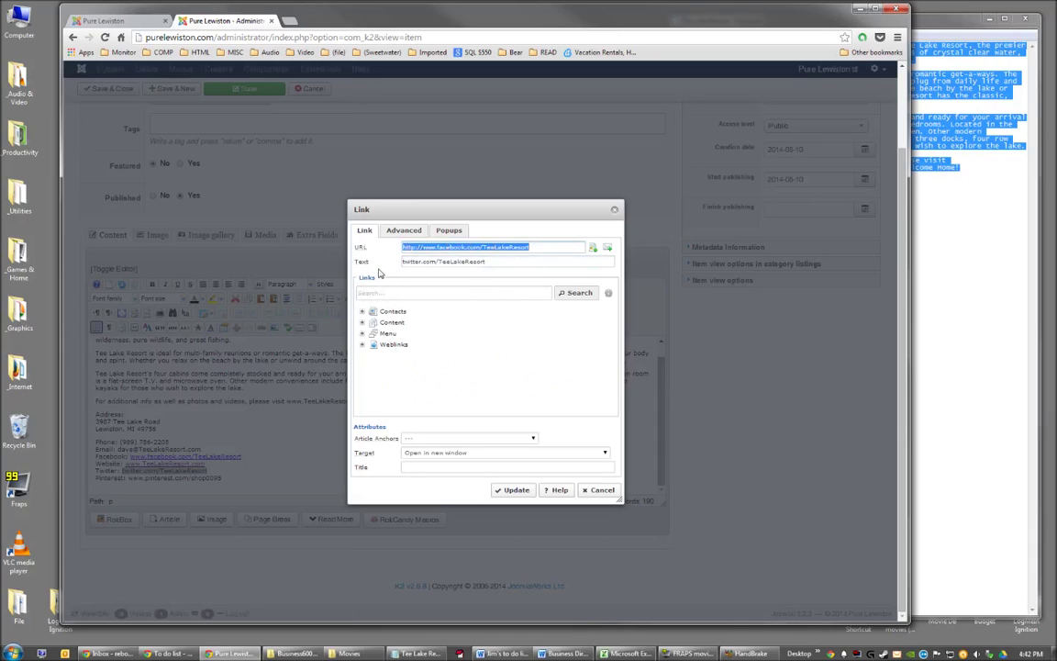
{"action": "key", "text": "ctrl+v"}
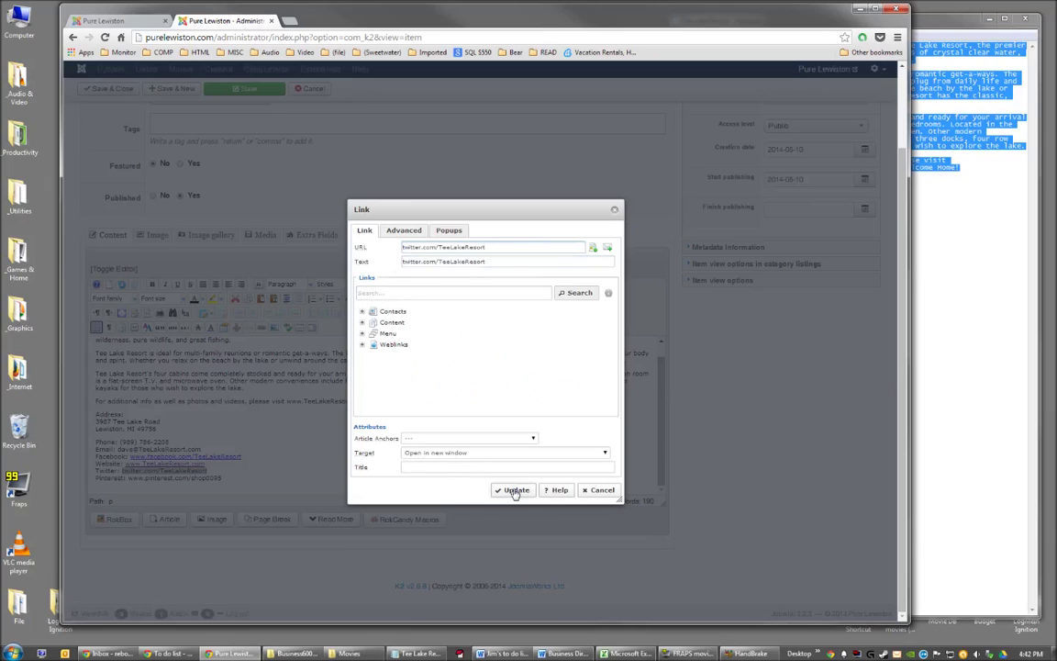
{"action": "left_click", "coordinate": [512, 490]}
{"action": "left_click_drag", "start_coordinate": [222, 479], "coordinate": [118, 478]}
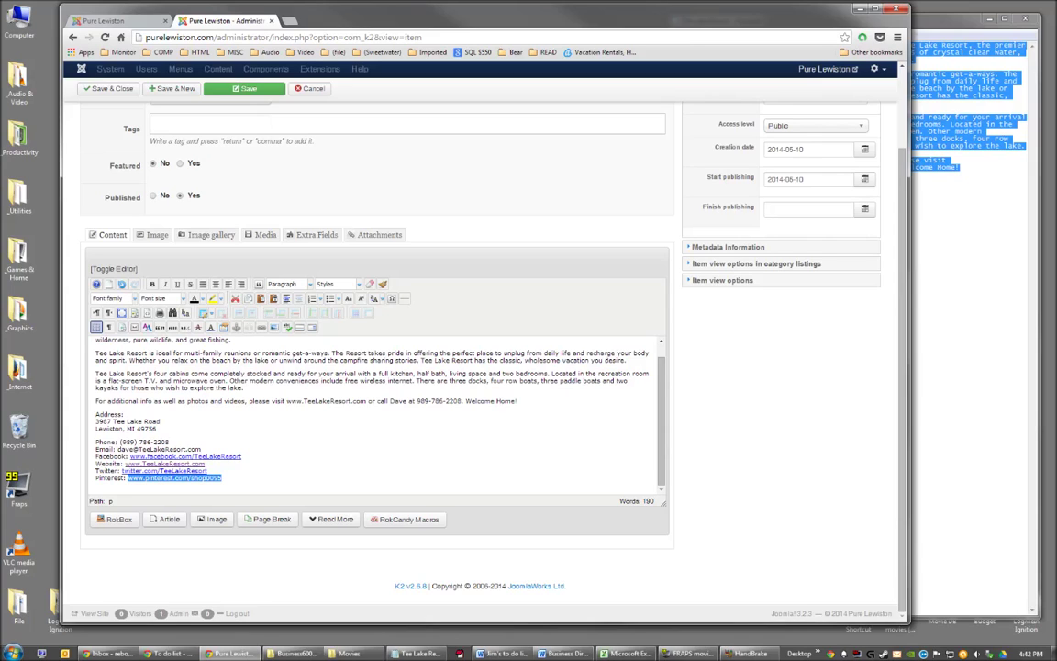
{"action": "left_click", "coordinate": [262, 328]}
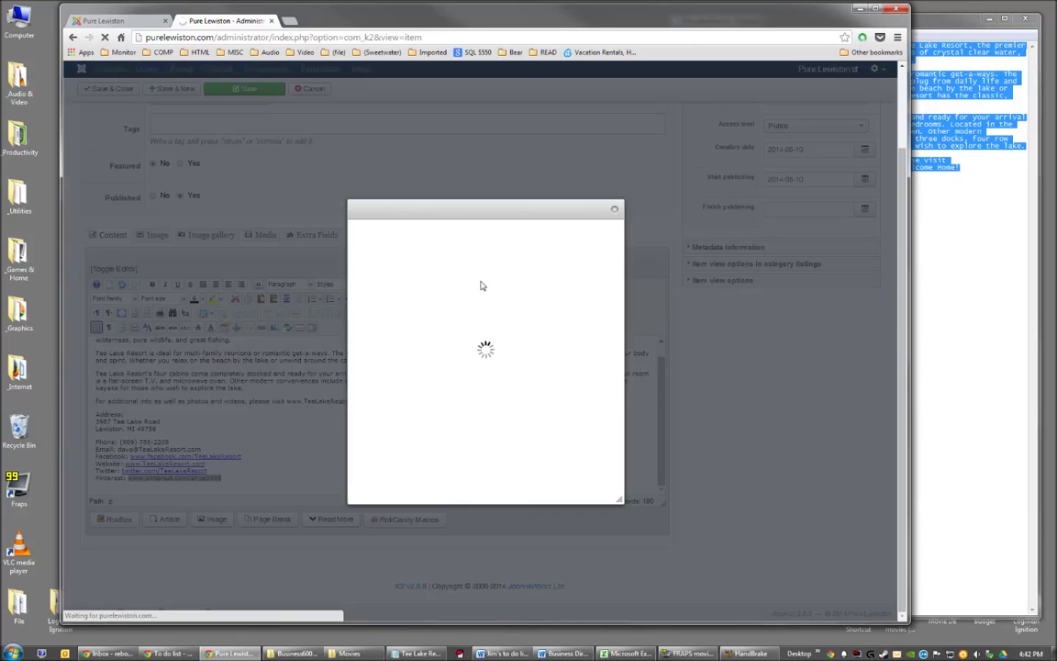
{"action": "triple_click", "coordinate": [444, 262]}
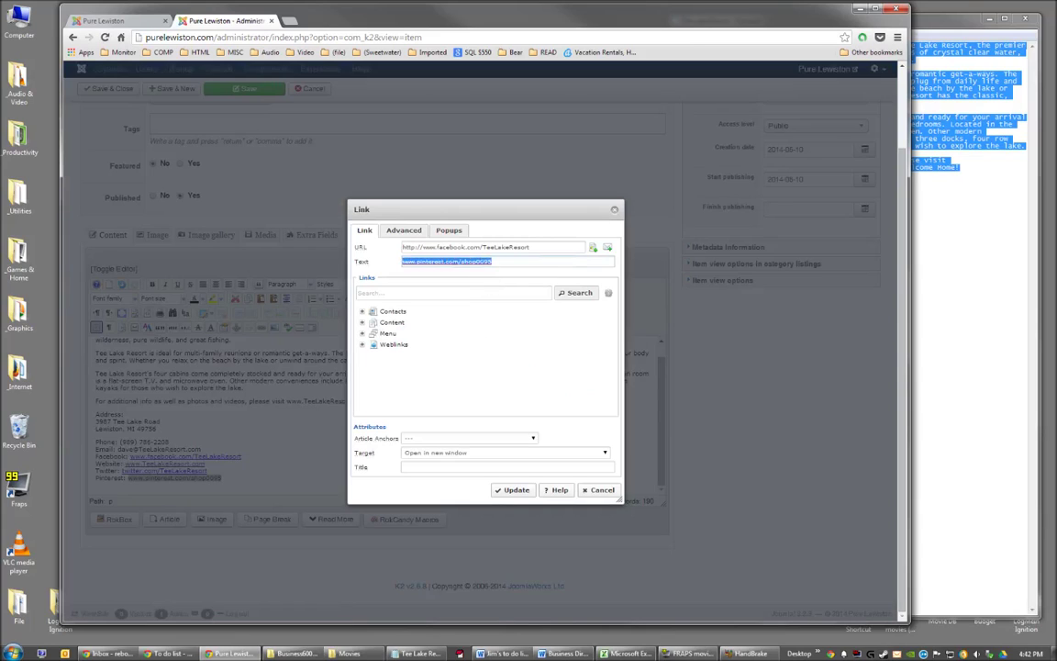
{"action": "key", "text": "ctrl+c"}
{"action": "triple_click", "coordinate": [418, 247]}
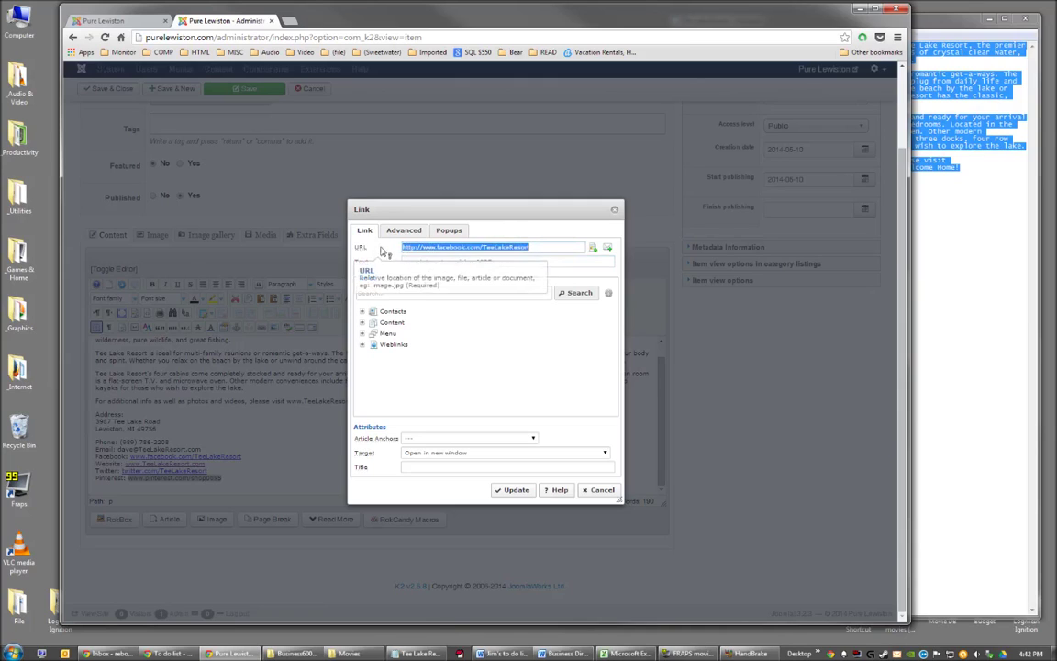
{"action": "key", "text": "ctrl+v"}
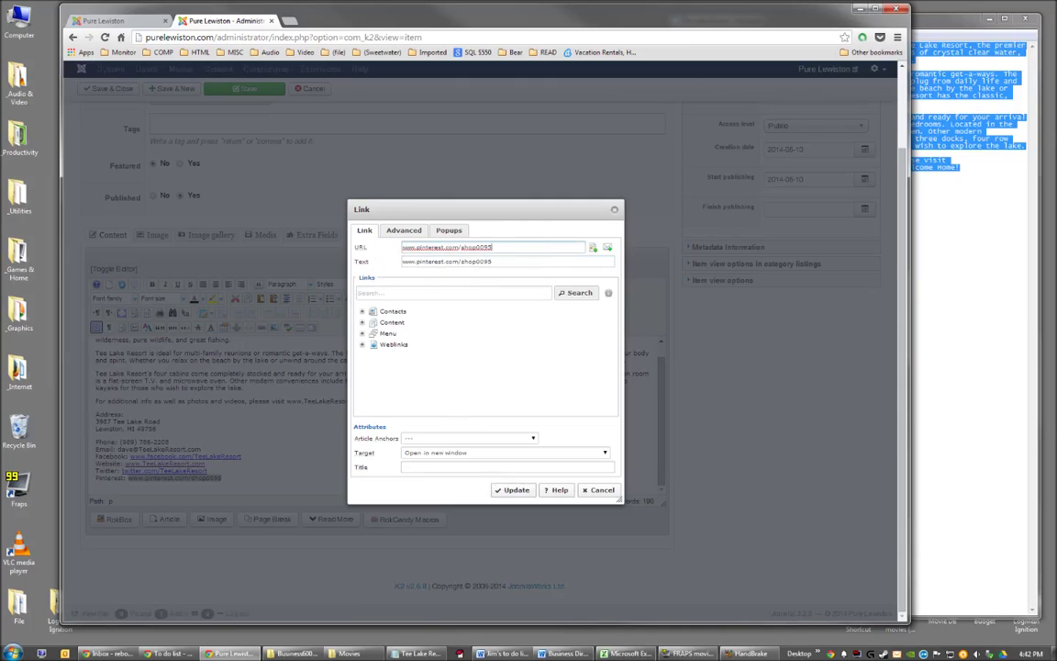
{"action": "left_click", "coordinate": [514, 490]}
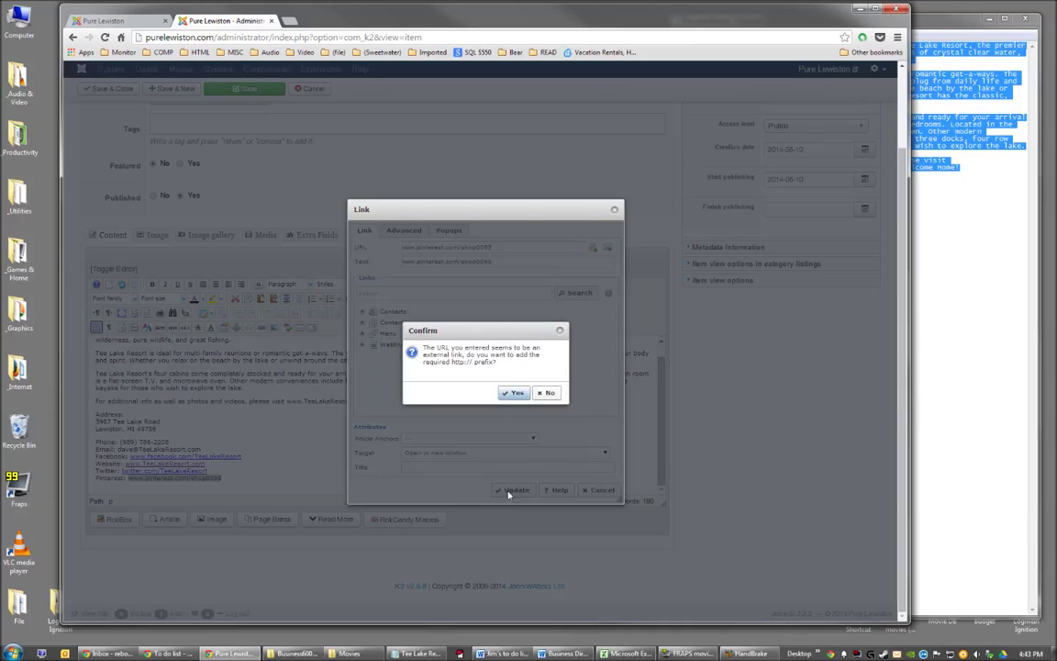
{"action": "left_click", "coordinate": [514, 392]}
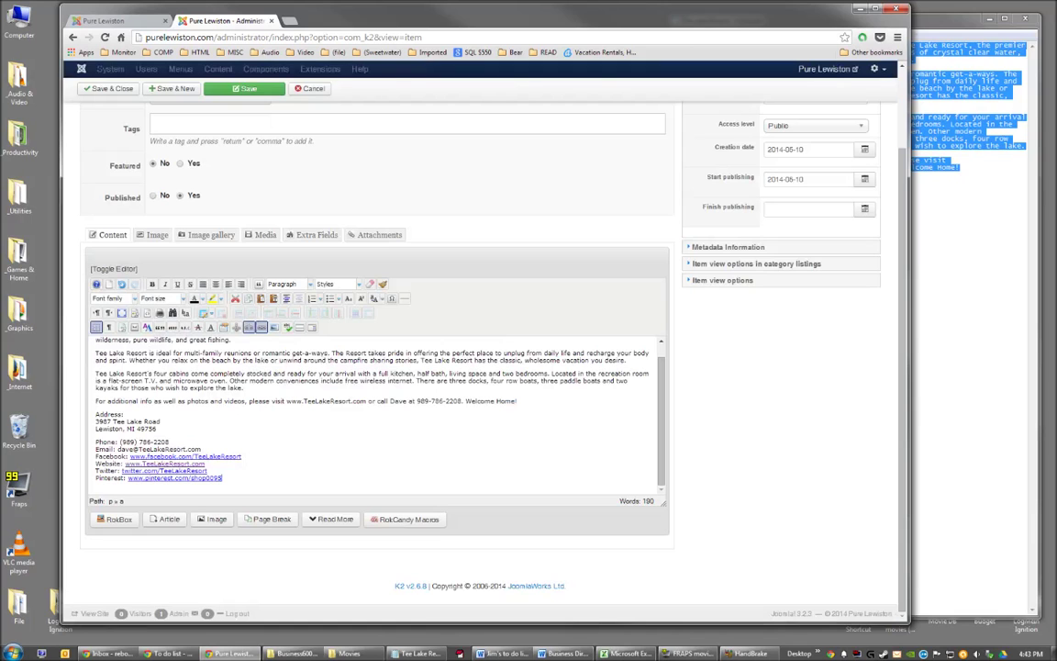
Select the address on the Email line and open its link settings.
{"action": "left_click", "coordinate": [171, 442]}
{"action": "left_click_drag", "start_coordinate": [202, 449], "coordinate": [117, 449]}
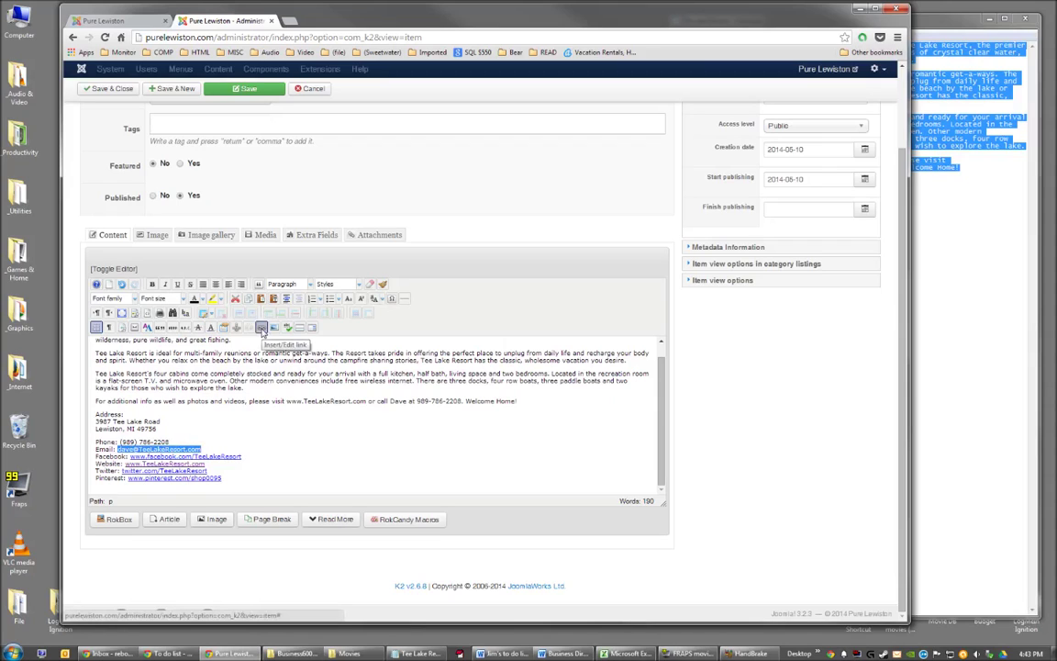
{"action": "left_click", "coordinate": [261, 329]}
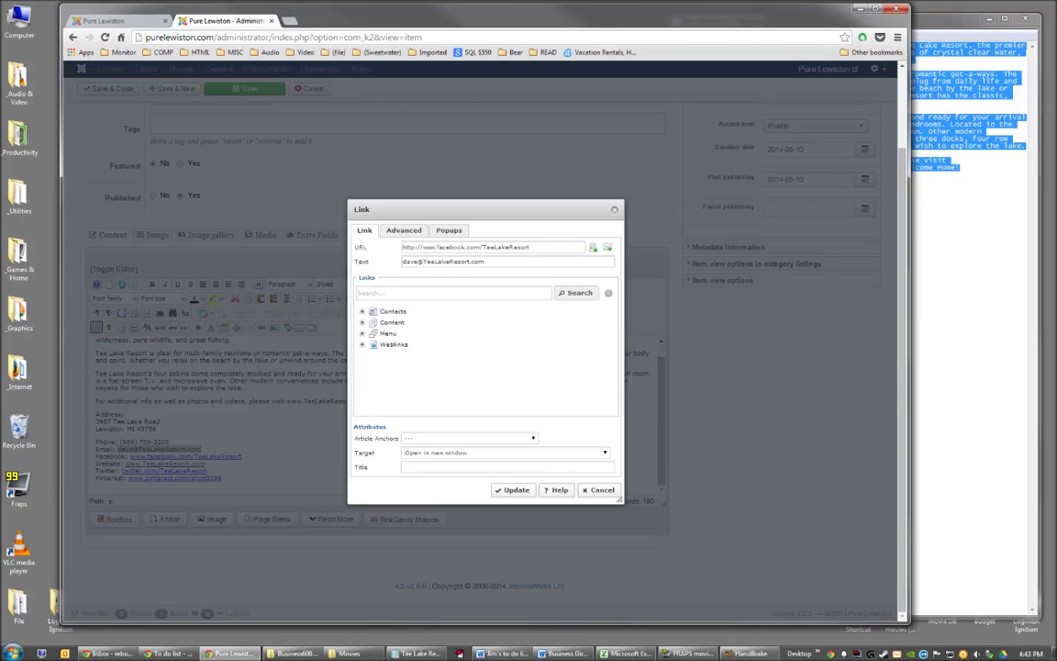
Make the Email address a mailto link to the resort's contact e-mail with subject 'Inquiry from purelewiston.com'.
{"action": "left_click", "coordinate": [607, 249]}
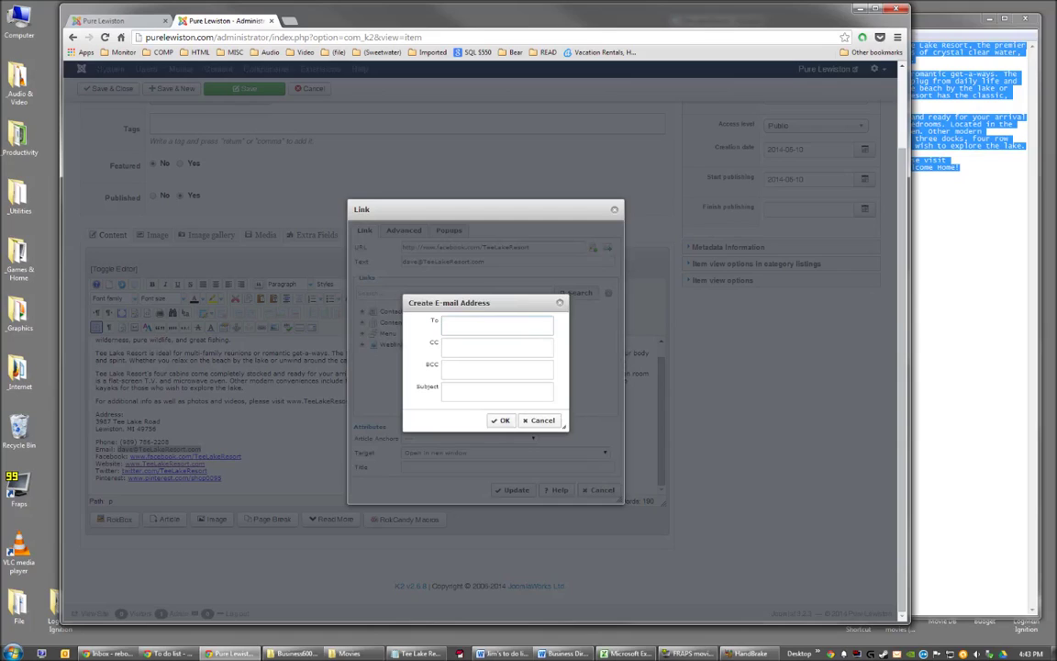
{"action": "key", "text": "Tab"}
{"action": "key", "text": "Tab"}
{"action": "key", "text": "Tab"}
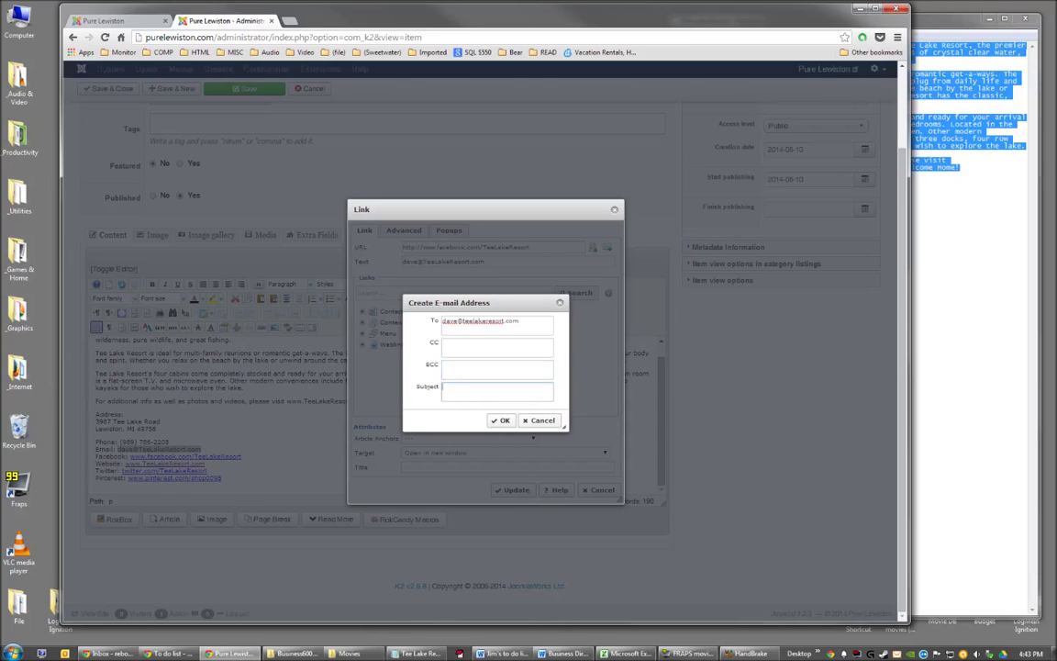
{"action": "type", "text": "Inquiry from purelewiston.com"}
{"action": "left_click", "coordinate": [502, 421]}
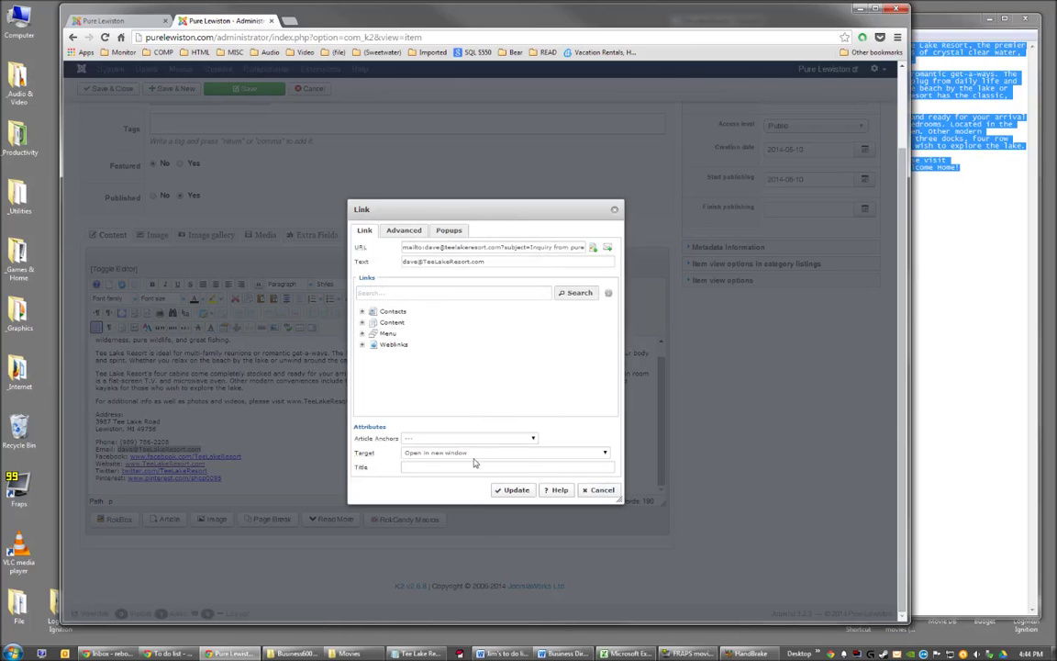
{"action": "left_click", "coordinate": [516, 490]}
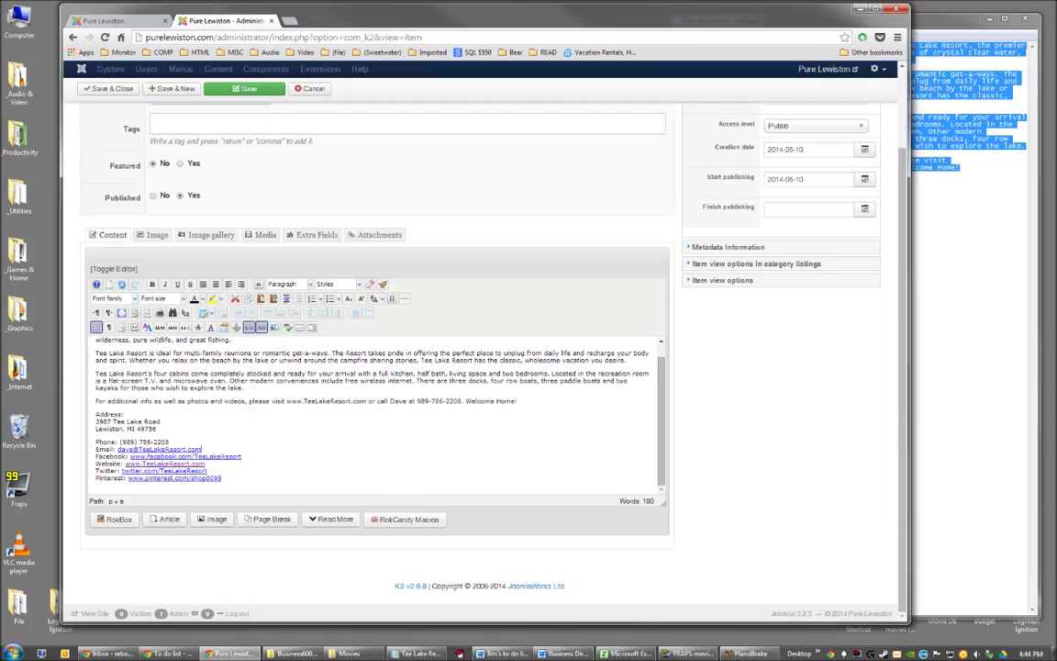
{"action": "left_click", "coordinate": [199, 380]}
{"action": "scroll", "coordinate": [167, 359], "scroll_direction": "up", "scroll_amount": 3}
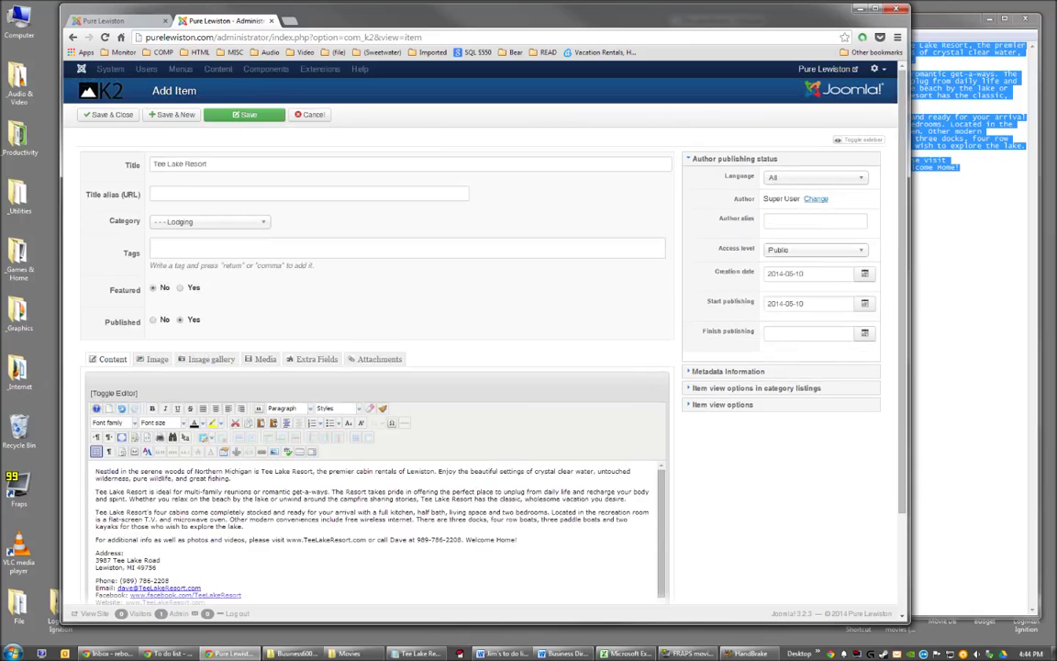
{"action": "left_click_drag", "start_coordinate": [662, 502], "coordinate": [663, 513]}
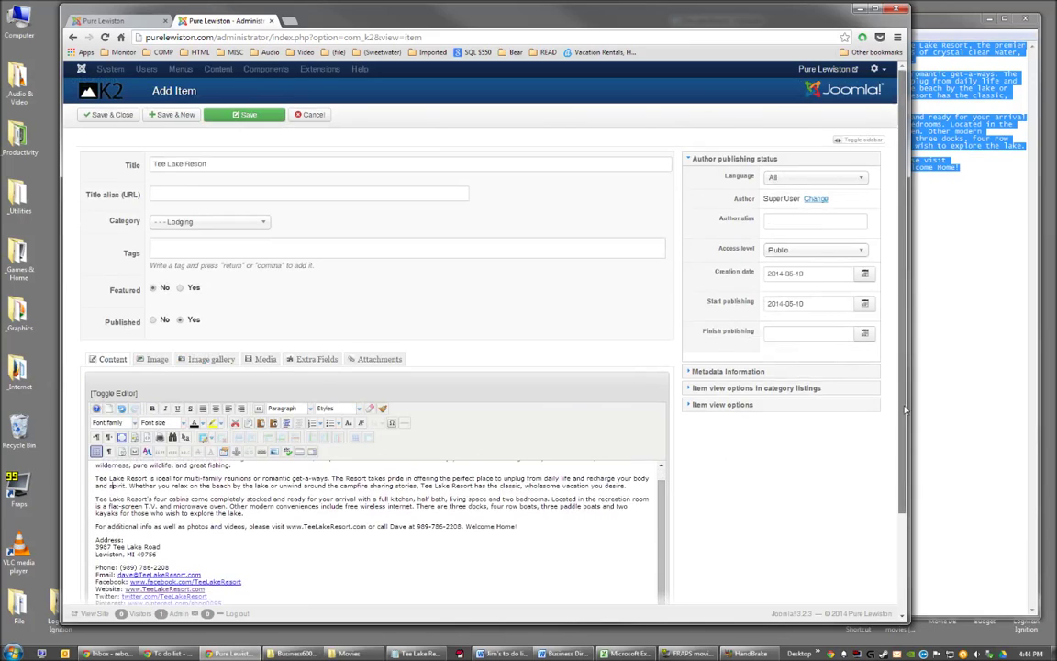
{"action": "scroll", "coordinate": [905, 406], "scroll_direction": "down", "scroll_amount": 2}
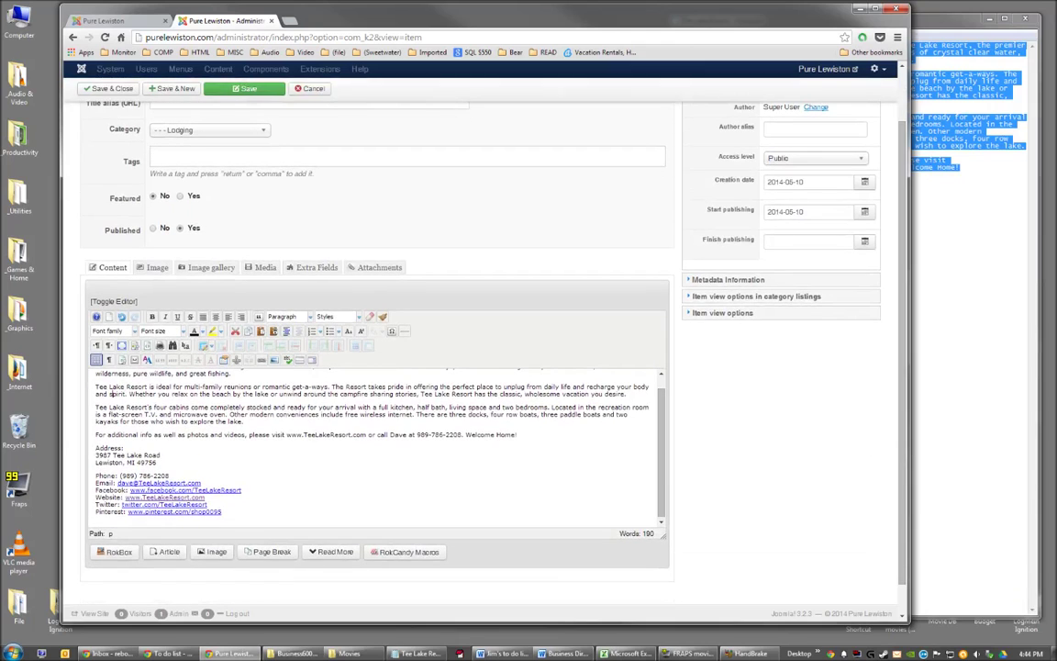
{"action": "left_click_drag", "start_coordinate": [662, 420], "coordinate": [661, 408]}
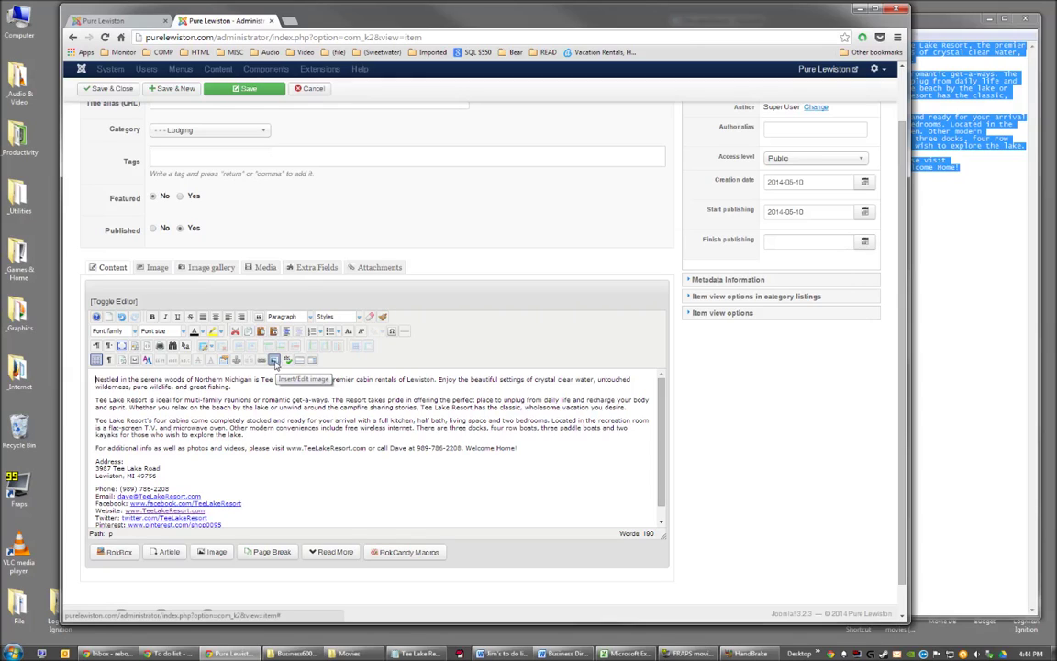
Insert TeeLakeResort.jpg right-aligned, with top margin 15 and a 1px solid #000000 border.
{"action": "left_click", "coordinate": [274, 360]}
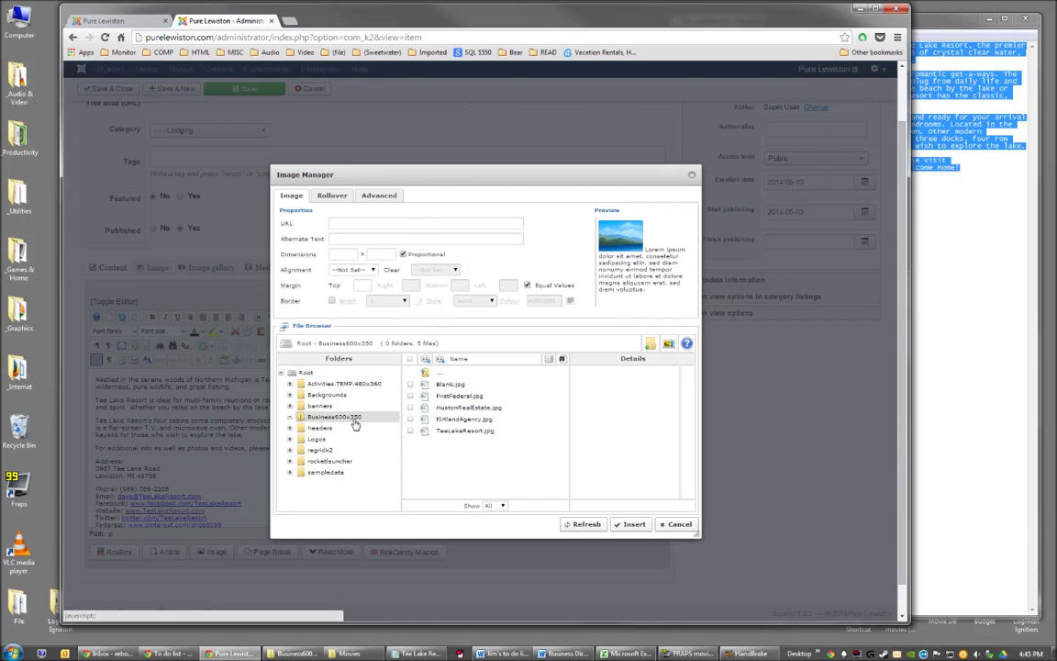
{"action": "left_click", "coordinate": [454, 432]}
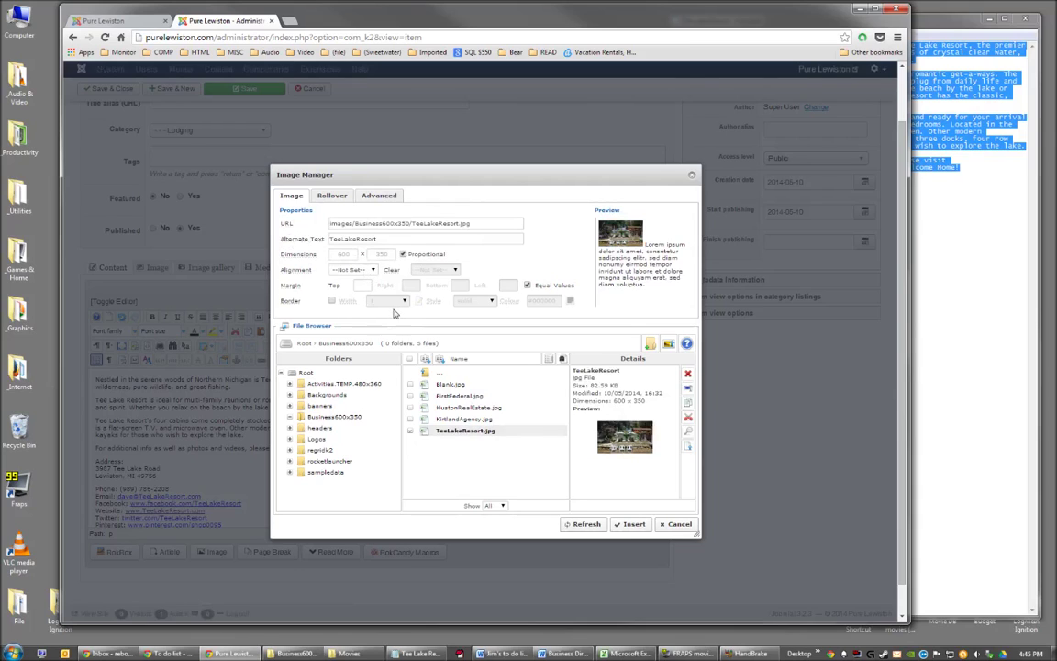
{"action": "left_click", "coordinate": [372, 273]}
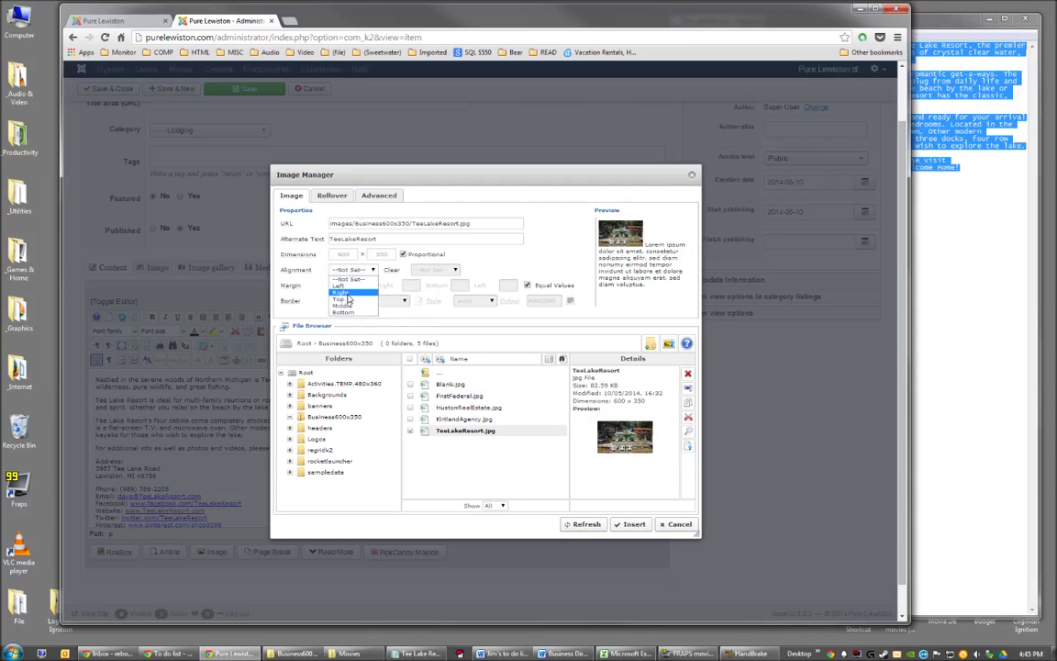
{"action": "left_click", "coordinate": [376, 300]}
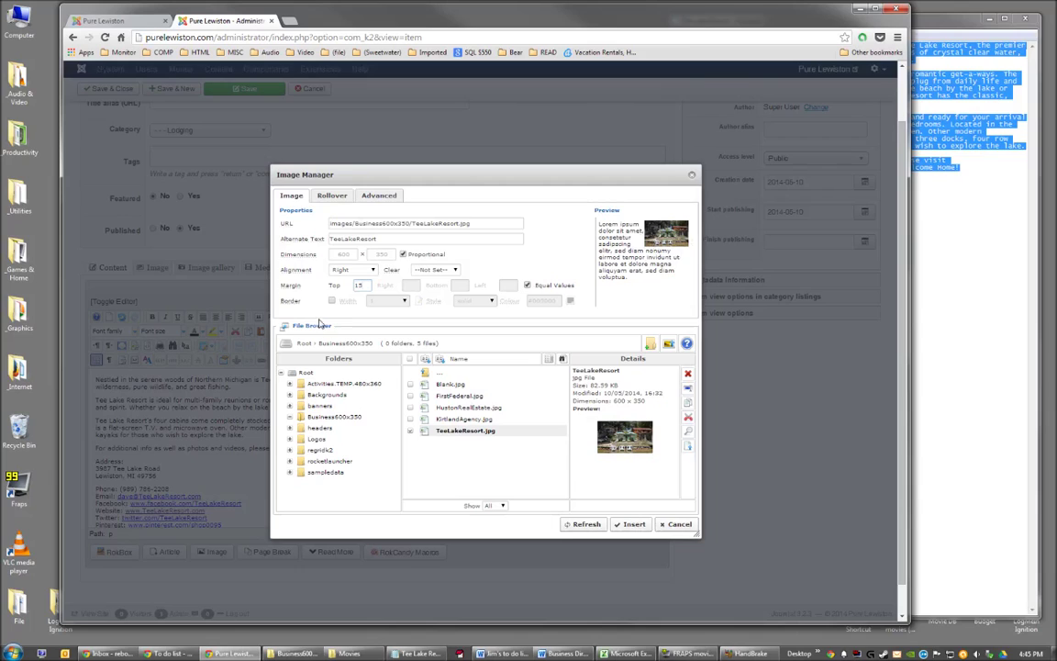
{"action": "left_click", "coordinate": [332, 301]}
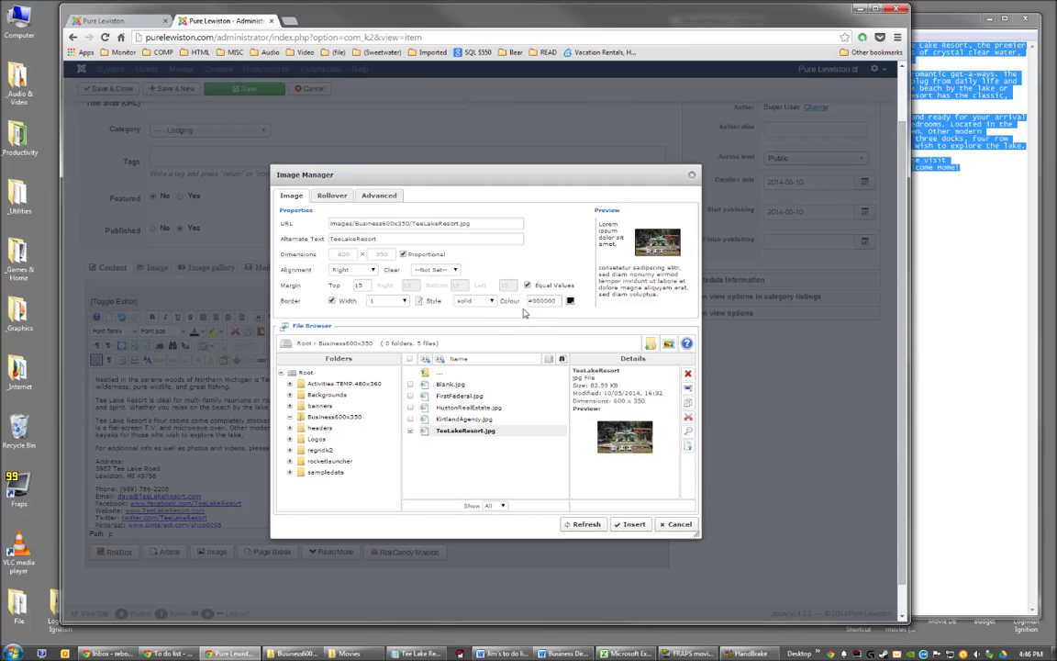
{"action": "left_click", "coordinate": [633, 526]}
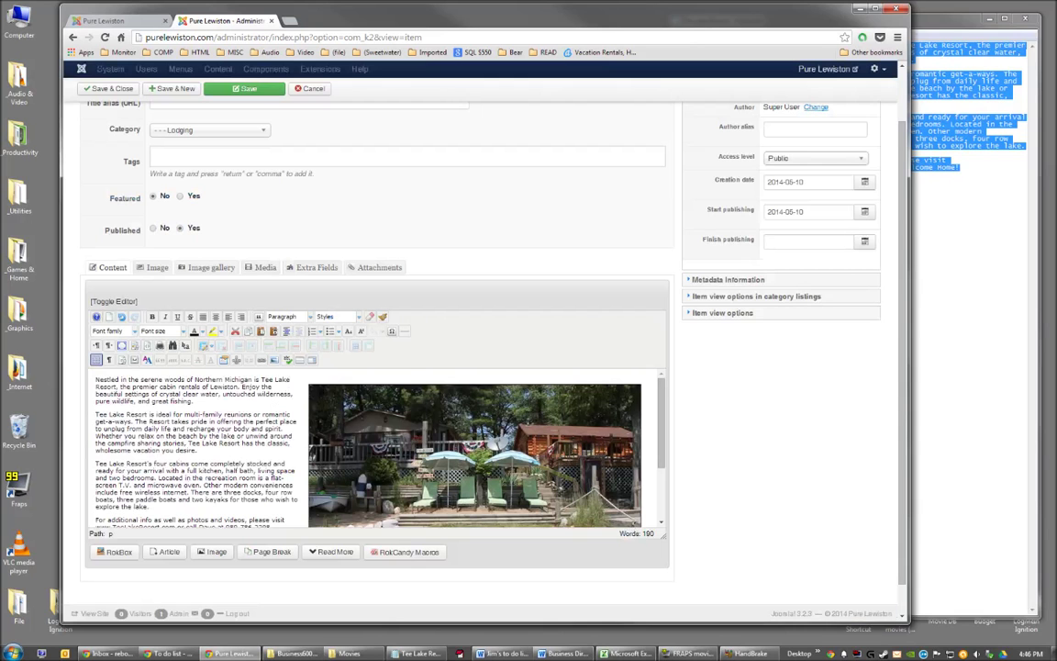
{"action": "scroll", "coordinate": [240, 405], "scroll_direction": "down", "scroll_amount": 3}
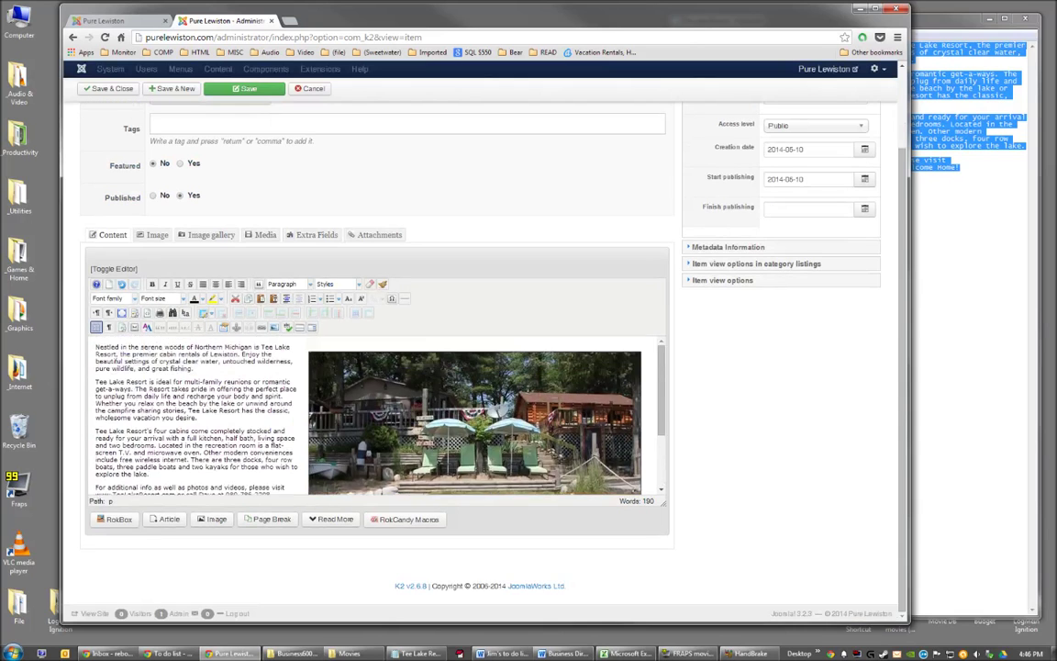
{"action": "scroll", "coordinate": [386, 398], "scroll_direction": "up", "scroll_amount": 3}
{"action": "scroll", "coordinate": [381, 431], "scroll_direction": "down", "scroll_amount": 2}
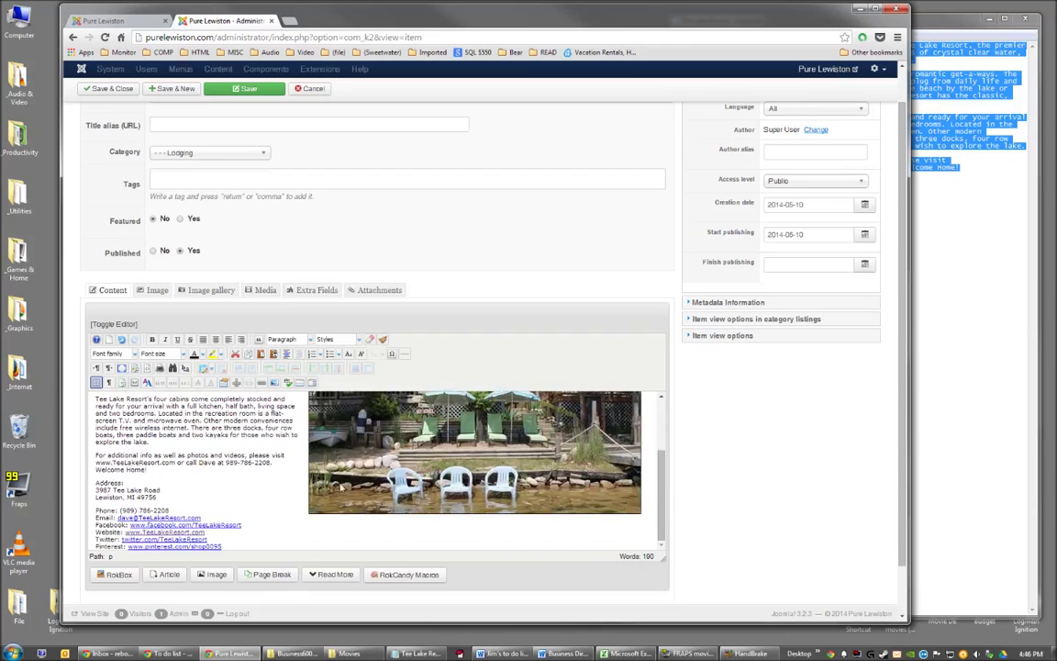
{"action": "scroll", "coordinate": [367, 418], "scroll_direction": "up", "scroll_amount": 5}
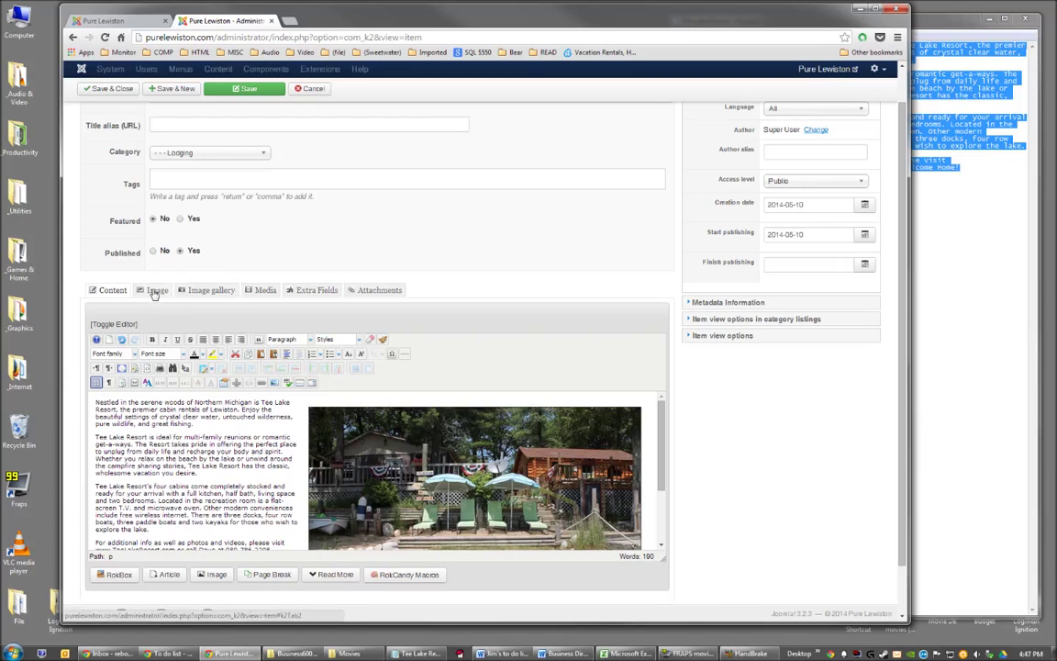
On the Image tab, browse the server and choose Business600x350/TeeLakeResort.jpg as the item image.
{"action": "left_click", "coordinate": [154, 292]}
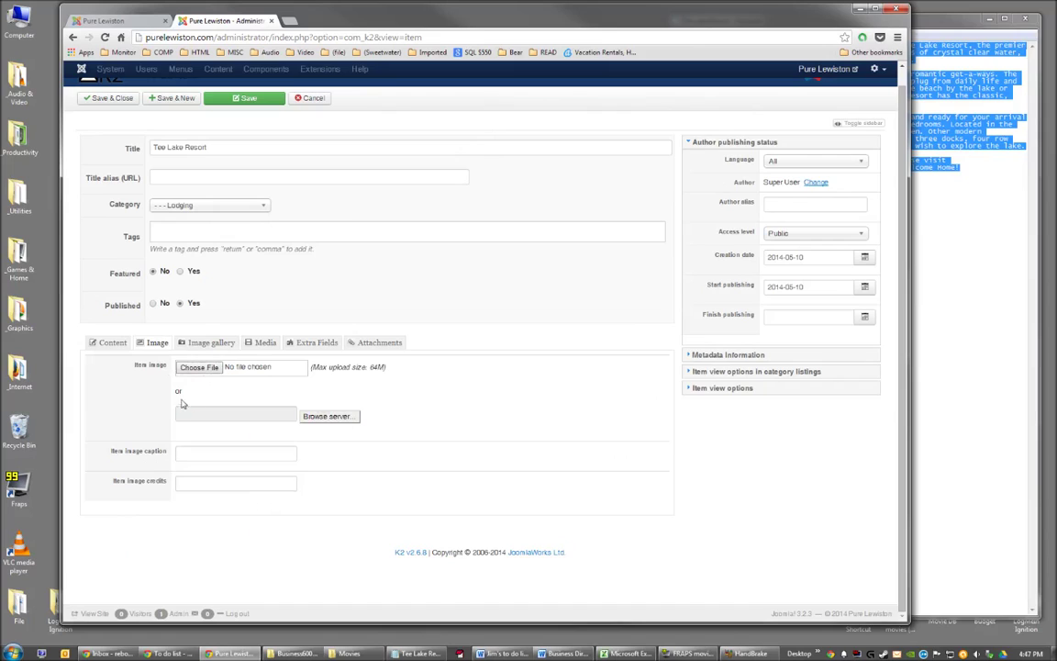
{"action": "left_click", "coordinate": [335, 419]}
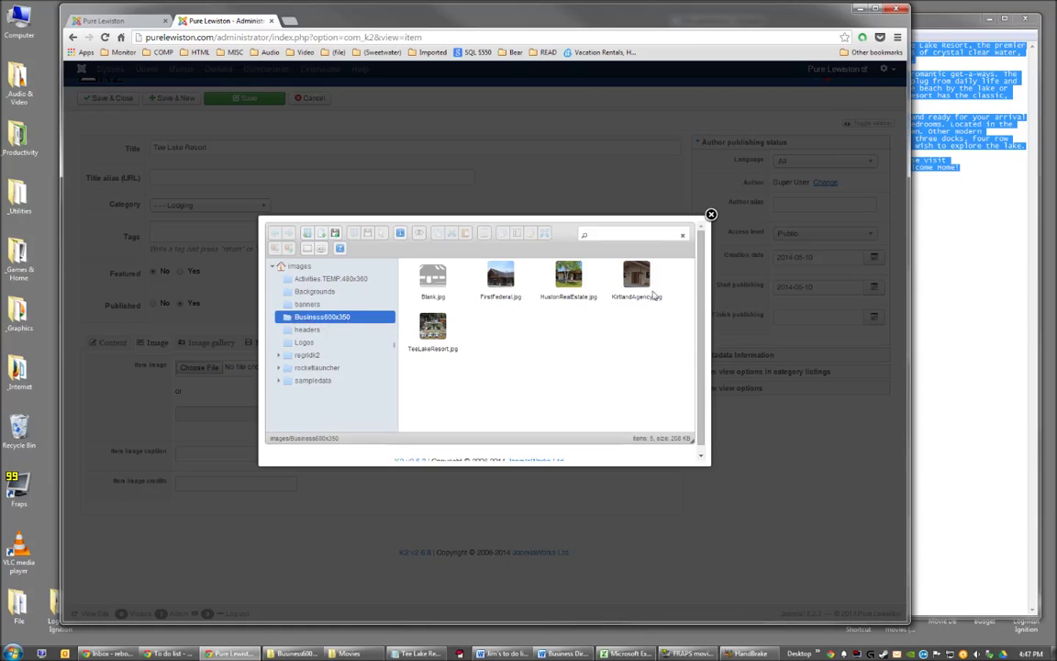
{"action": "left_click", "coordinate": [437, 332]}
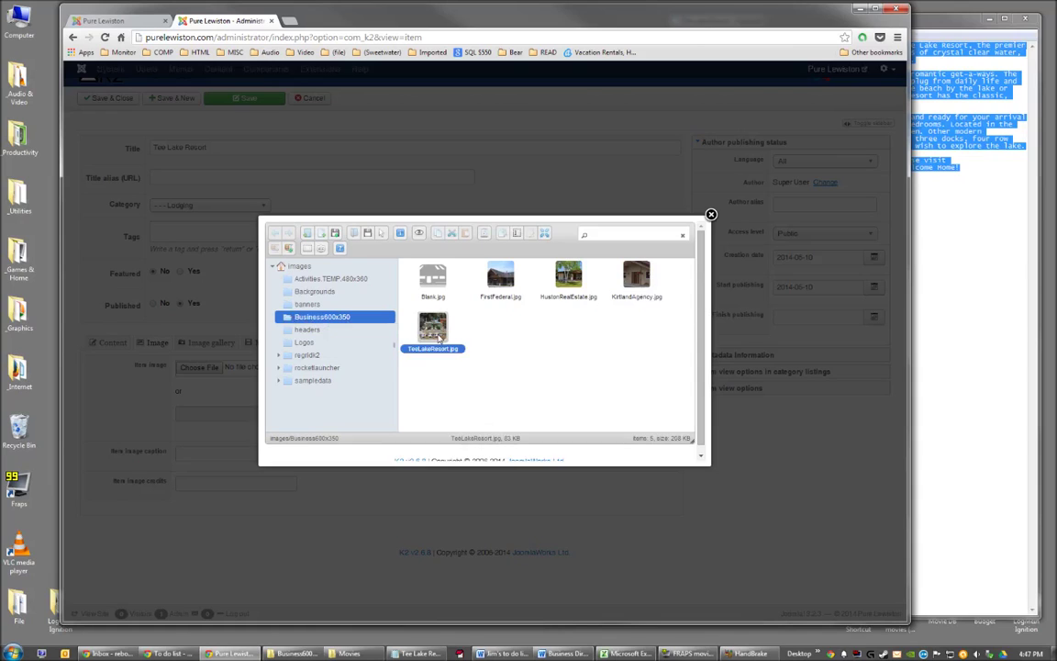
{"action": "left_click", "coordinate": [435, 283]}
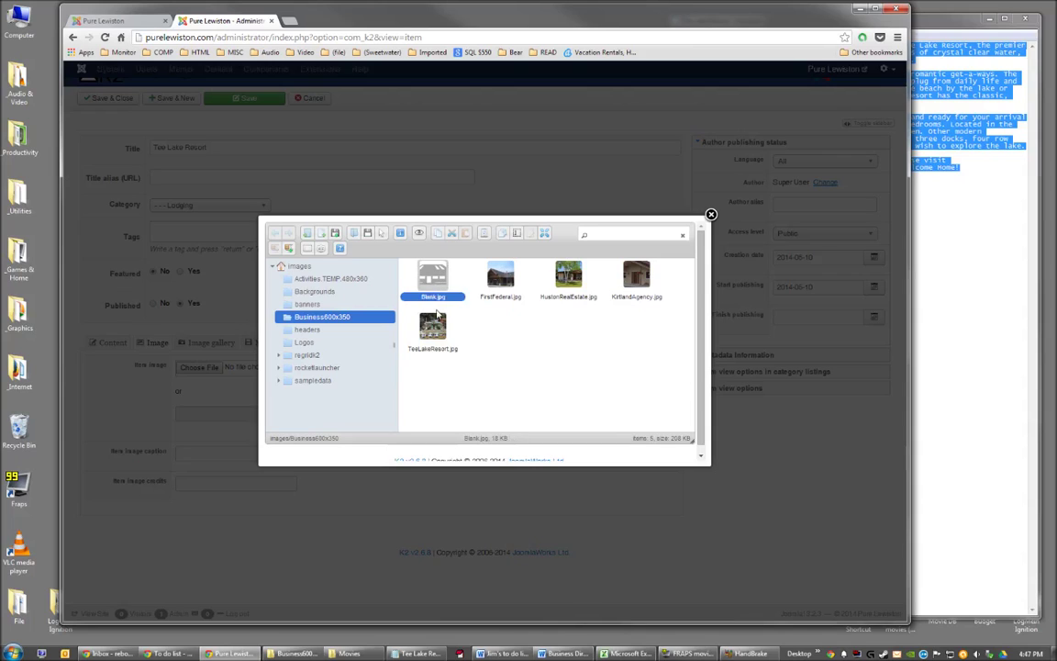
{"action": "left_click", "coordinate": [437, 331]}
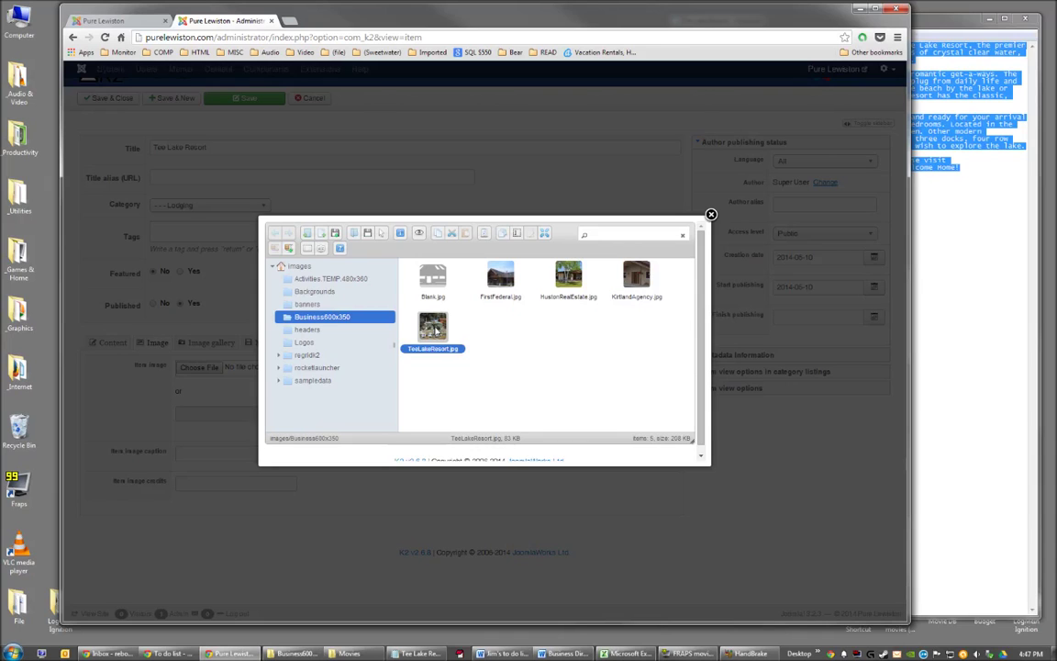
{"action": "double_click", "coordinate": [435, 330]}
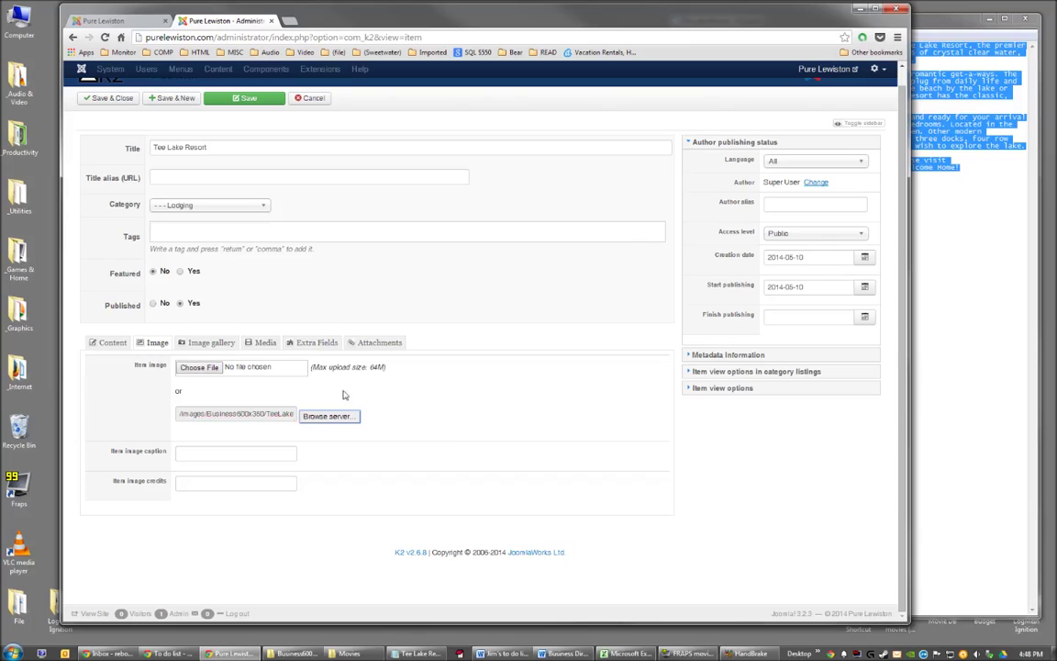
Return to the Content tab and scroll through the article to review the contact lines.
{"action": "left_click", "coordinate": [110, 344]}
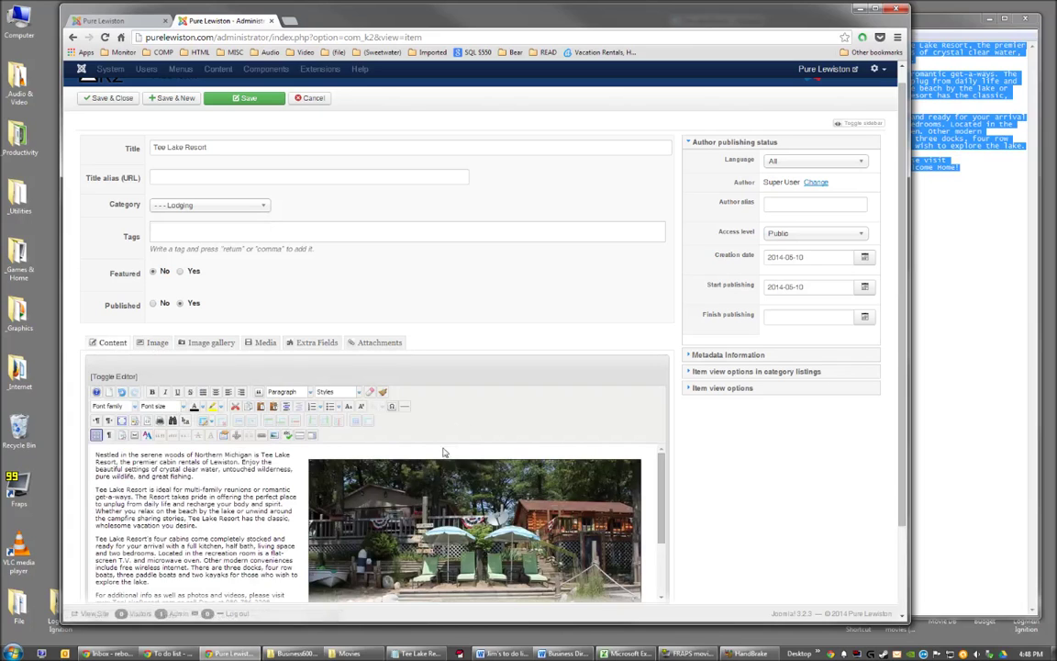
{"action": "scroll", "coordinate": [906, 379], "scroll_direction": "down", "scroll_amount": 2}
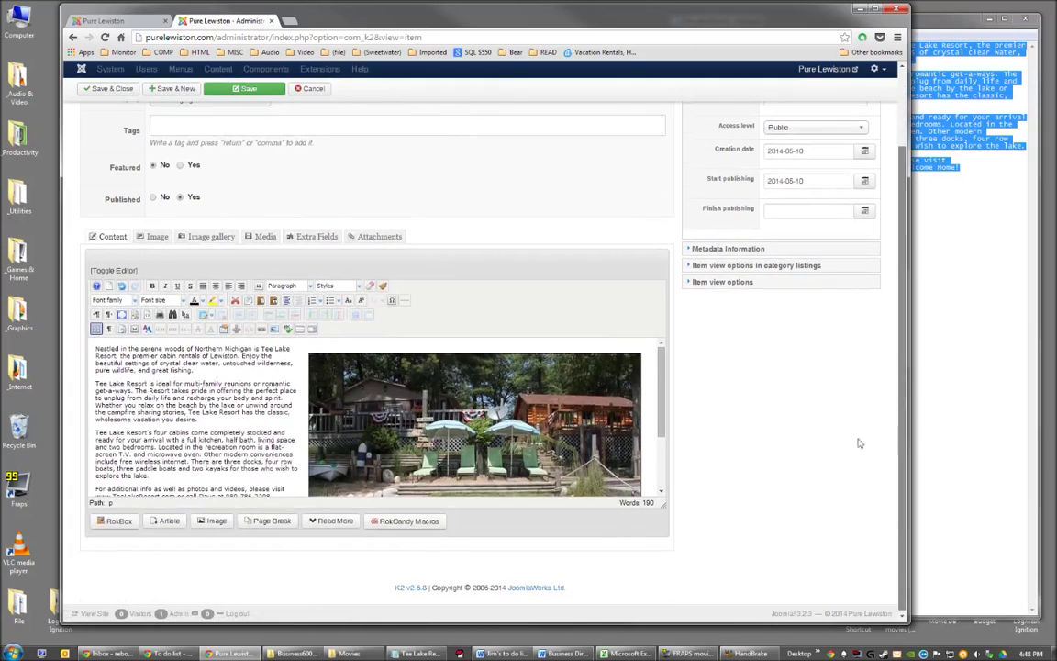
{"action": "scroll", "coordinate": [376, 418], "scroll_direction": "down", "scroll_amount": 2}
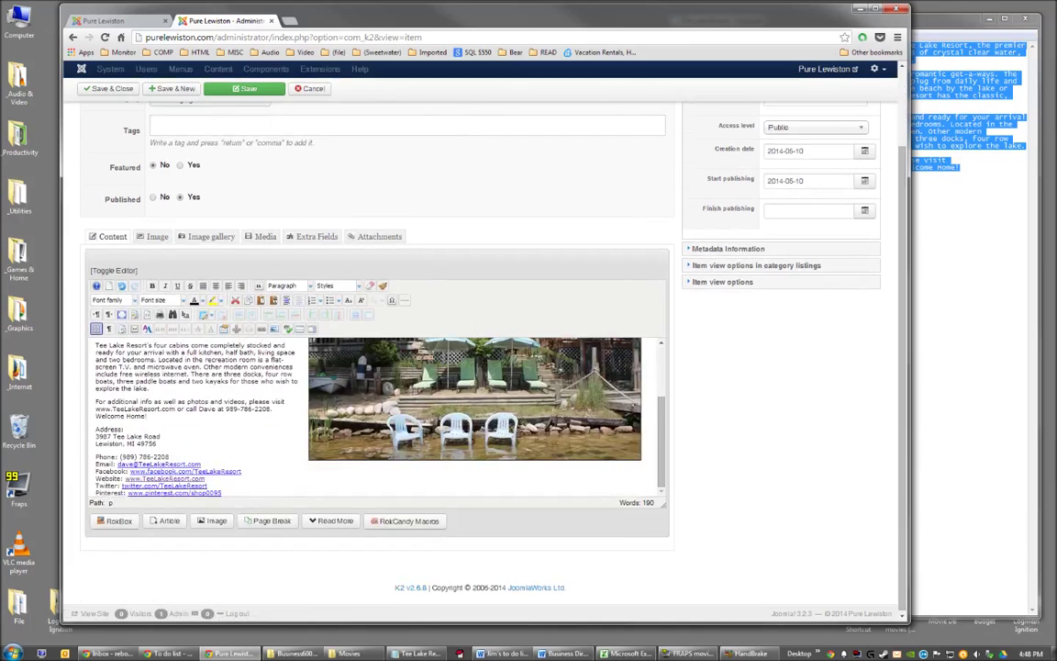
{"action": "left_click_drag", "start_coordinate": [234, 374], "coordinate": [157, 375]}
{"action": "left_click", "coordinate": [195, 371]}
{"action": "scroll", "coordinate": [195, 376], "scroll_direction": "down", "scroll_amount": 1}
{"action": "scroll", "coordinate": [243, 378], "scroll_direction": "up", "scroll_amount": 5}
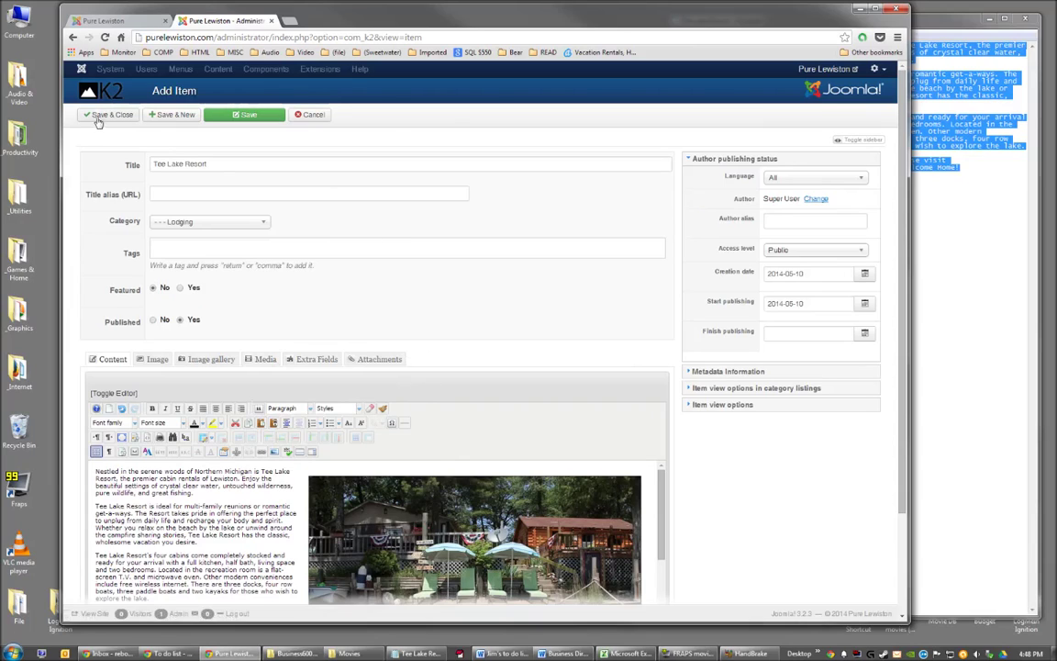
Save the Tee Lake Resort item and switch to the public PureLewiston.com tab.
{"action": "left_click", "coordinate": [244, 117]}
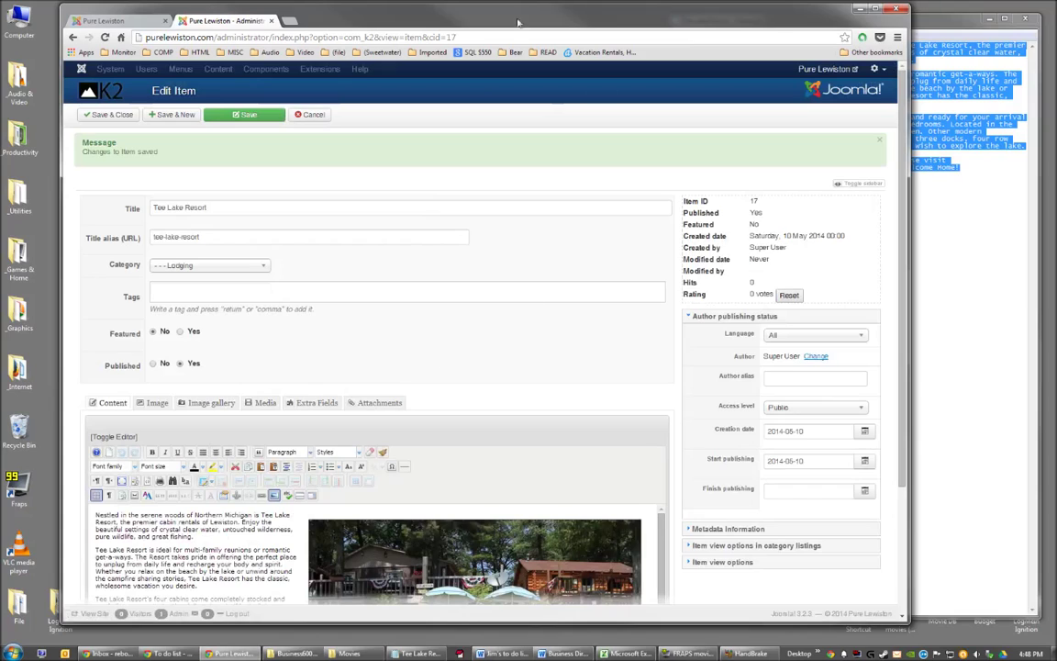
{"action": "left_click", "coordinate": [109, 20]}
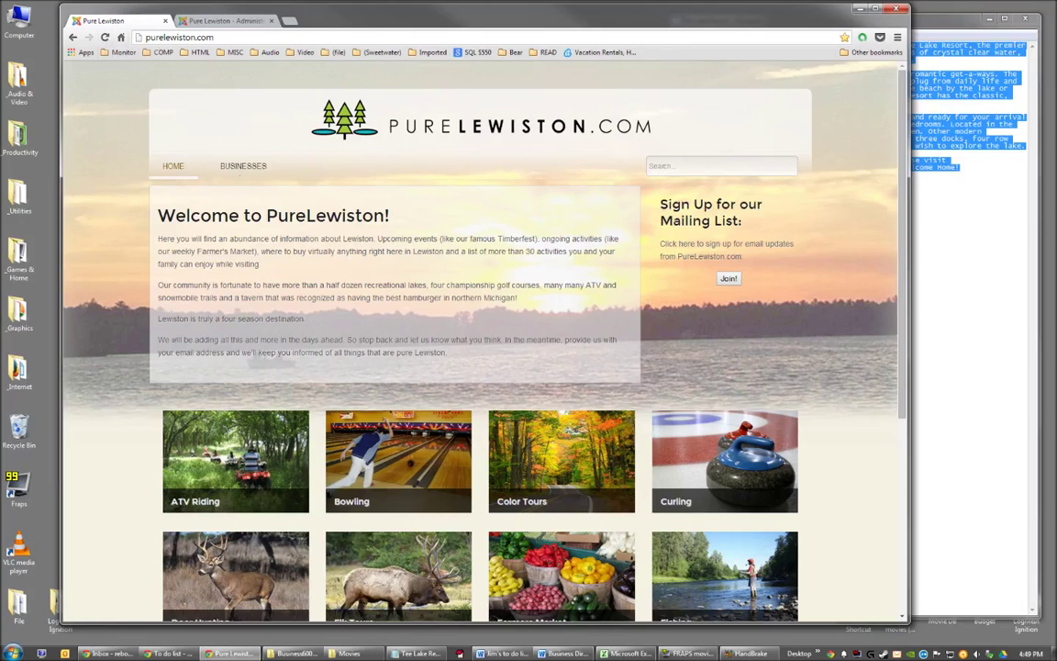
Open BUSINESSES, filter the directory to Lodging, and open the Tee Lake Resort listing.
{"action": "left_click", "coordinate": [240, 167]}
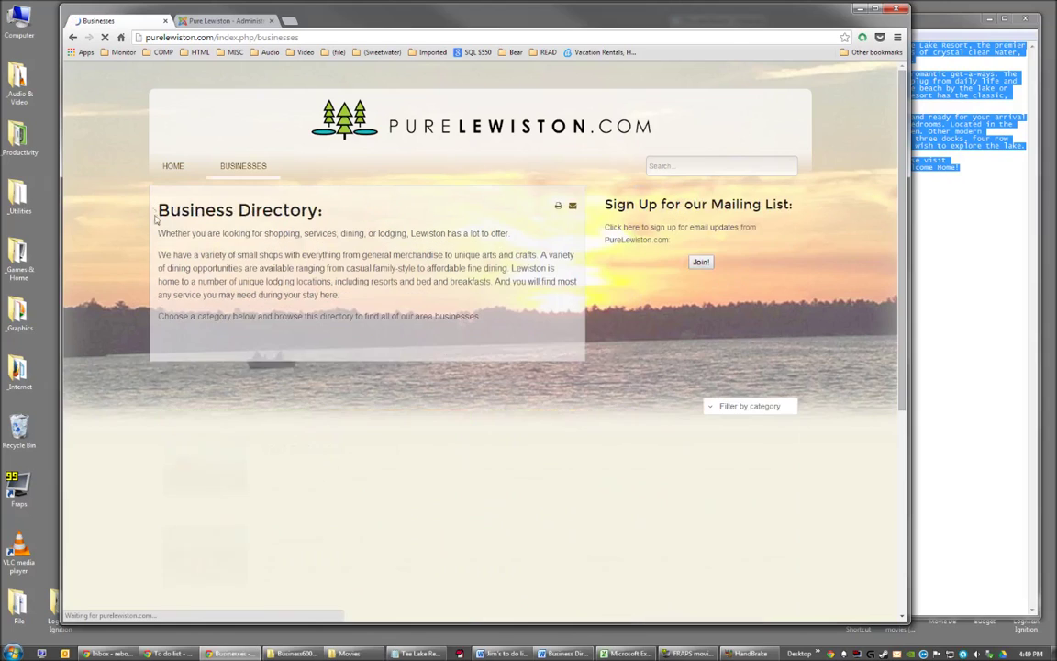
{"action": "scroll", "coordinate": [435, 307], "scroll_direction": "down", "scroll_amount": 3}
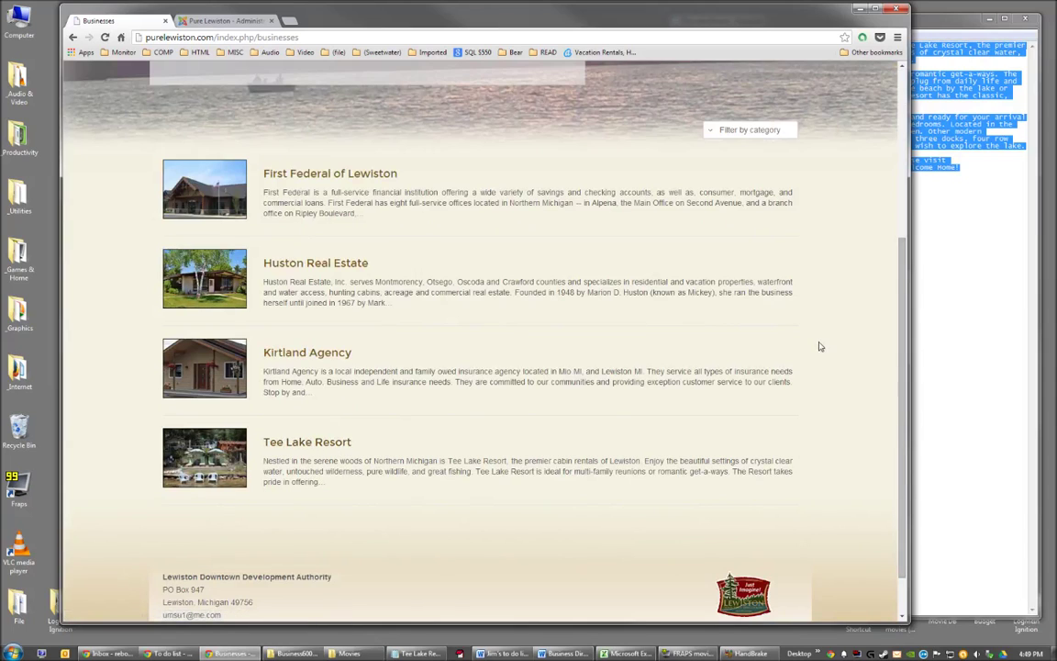
{"action": "scroll", "coordinate": [820, 347], "scroll_direction": "up", "scroll_amount": 1}
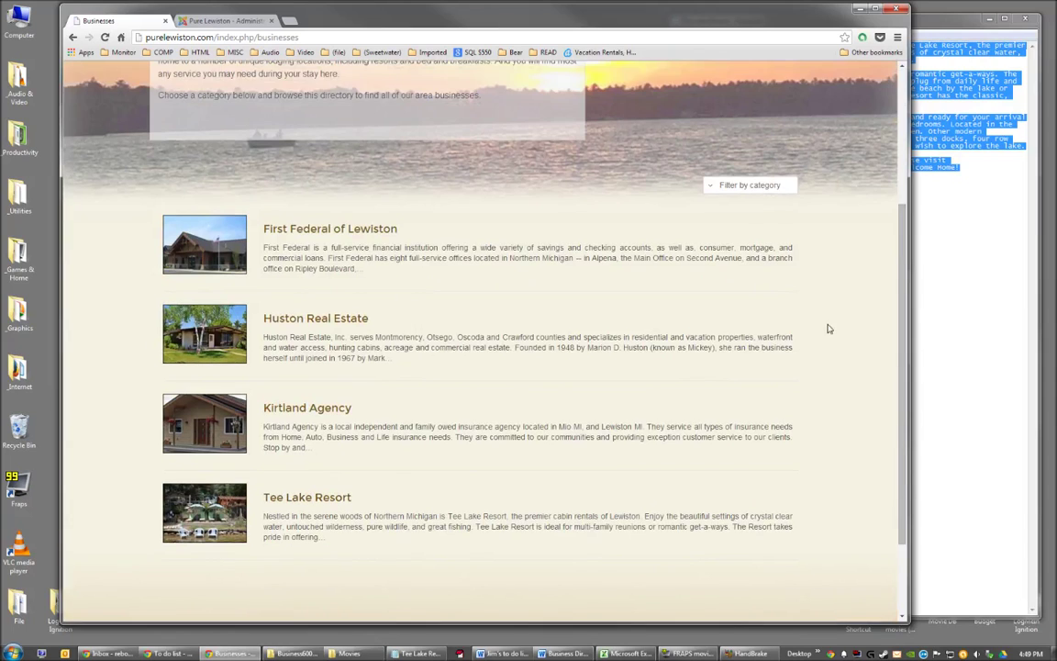
{"action": "left_click", "coordinate": [740, 187]}
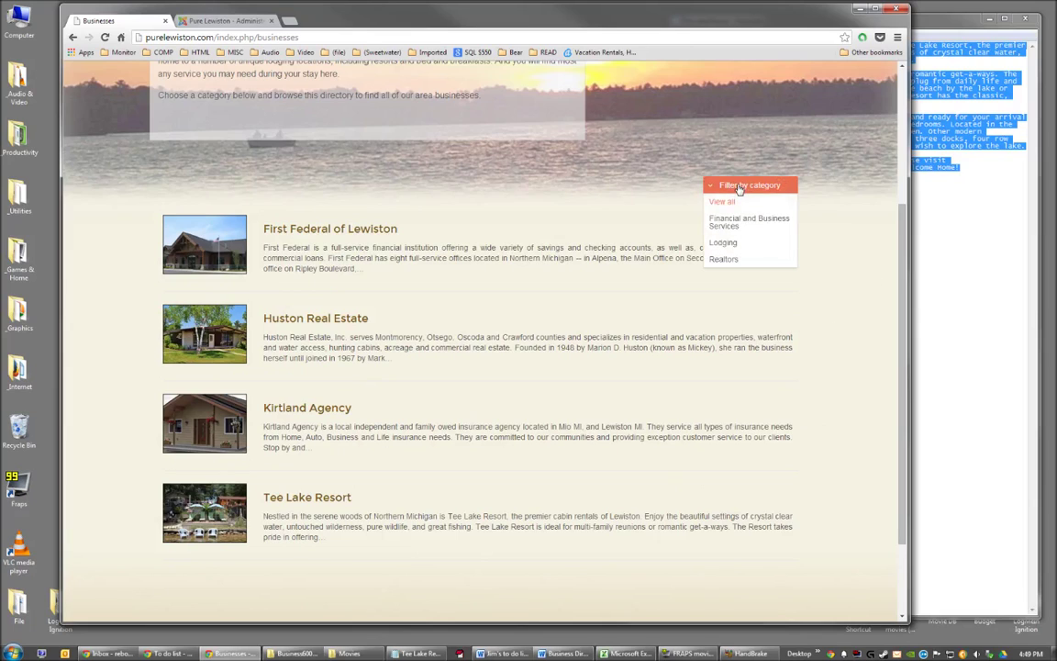
{"action": "left_click", "coordinate": [724, 243]}
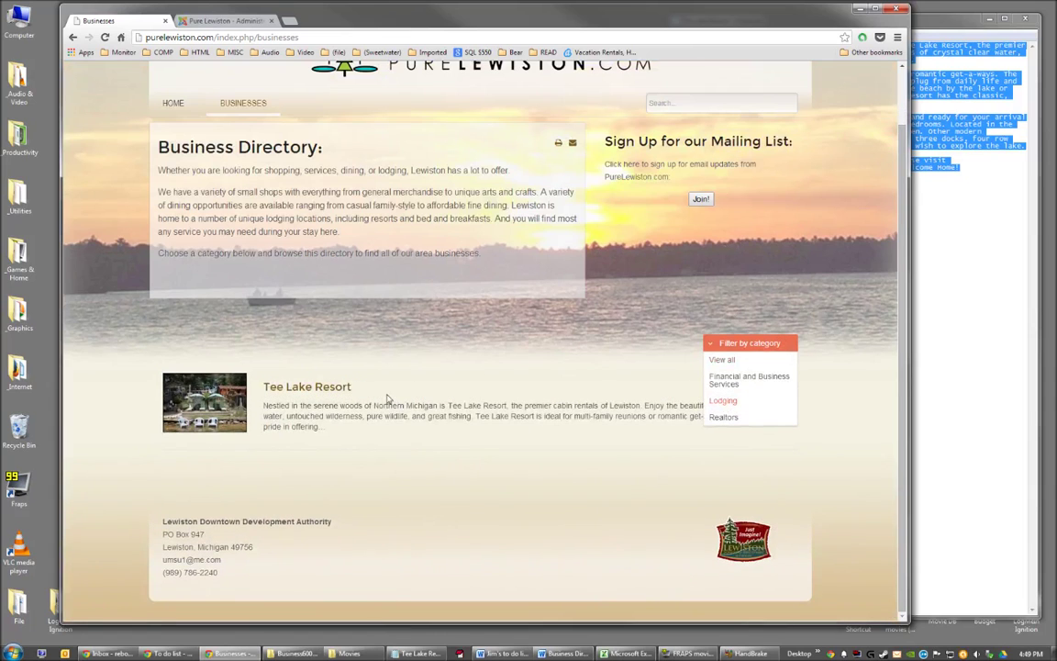
{"action": "left_click", "coordinate": [125, 393]}
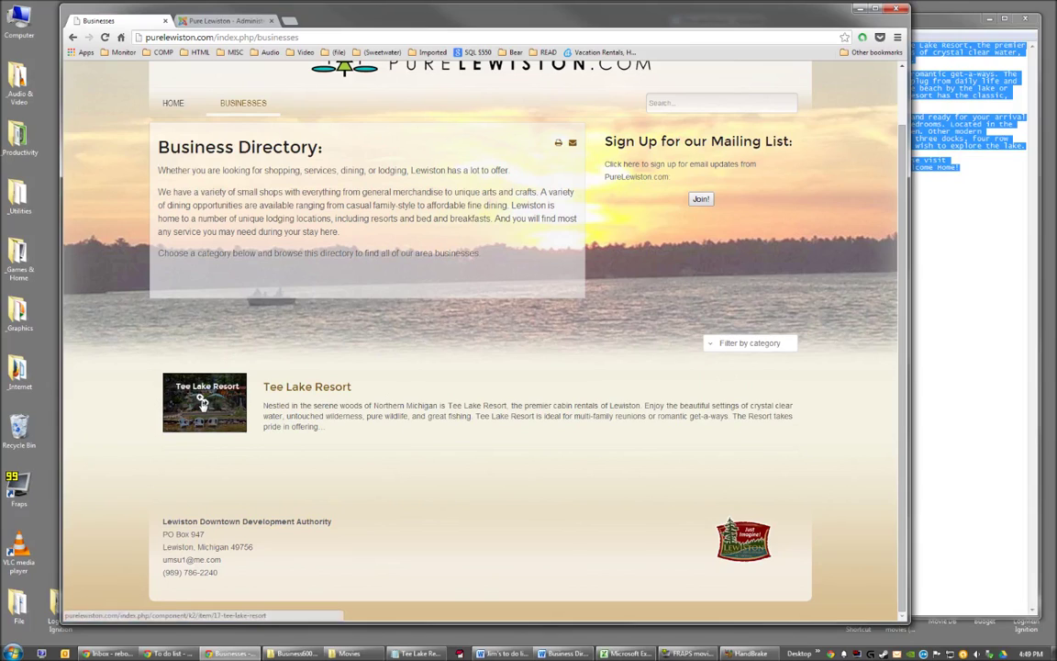
{"action": "left_click", "coordinate": [310, 390]}
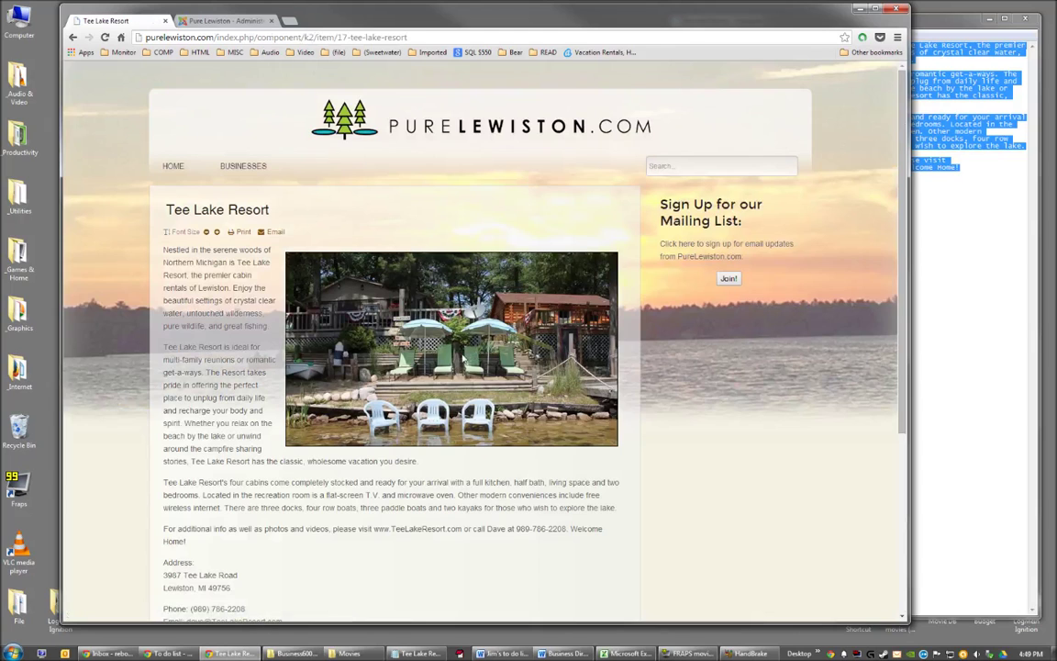
Test the listing's Pinterest, Twitter and Website links, closing the Pinterest page and Twitter's 404 page.
{"action": "scroll", "coordinate": [193, 158], "scroll_direction": "down", "scroll_amount": 3}
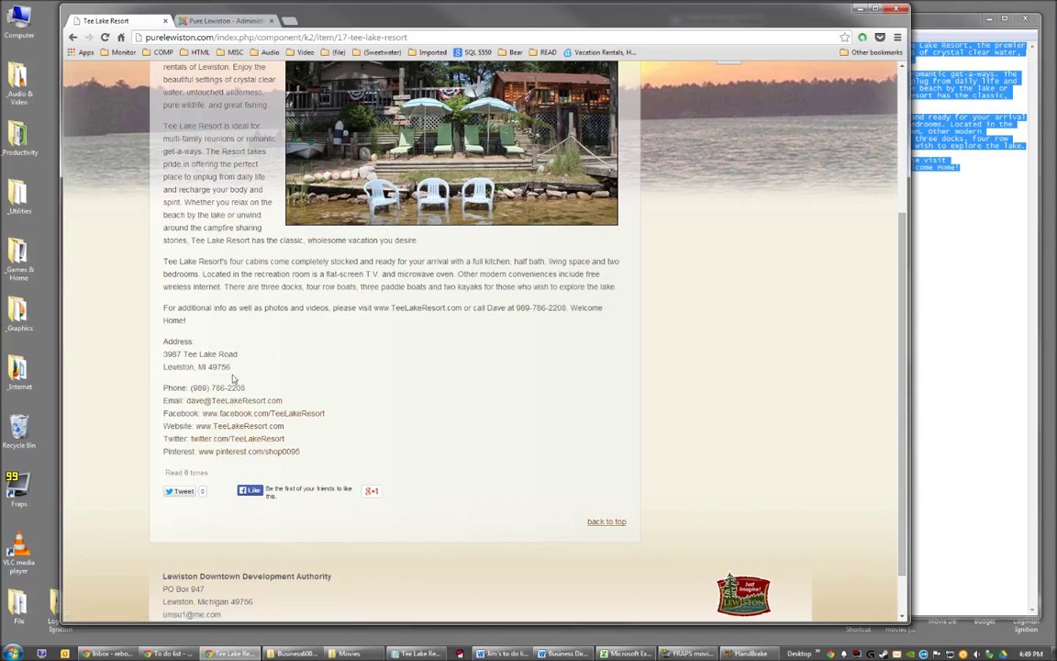
{"action": "left_click", "coordinate": [243, 453]}
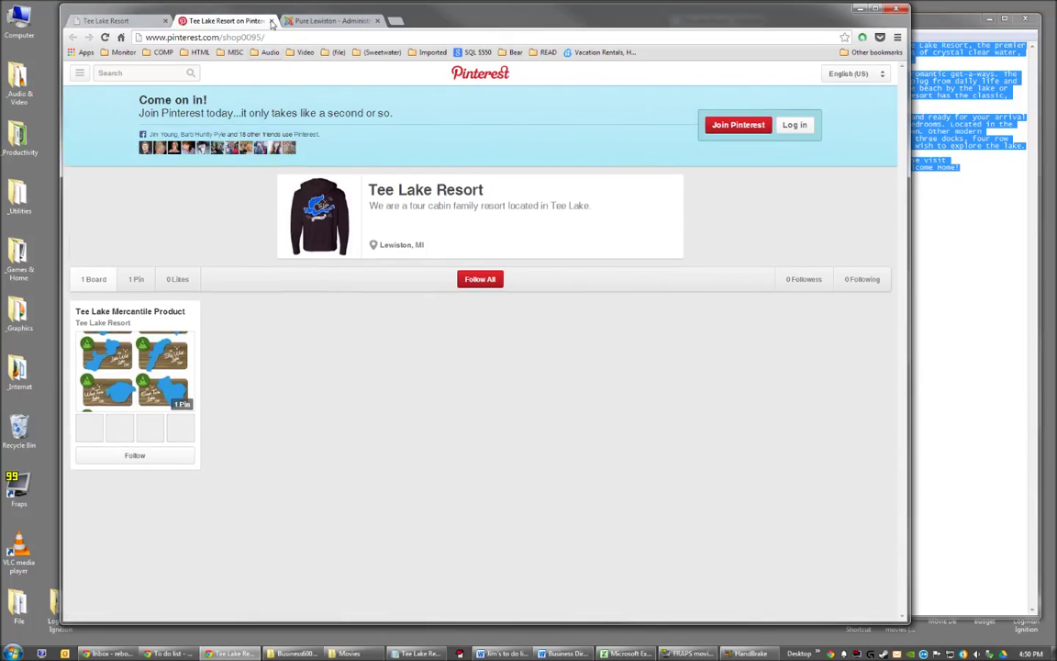
{"action": "left_click", "coordinate": [273, 22]}
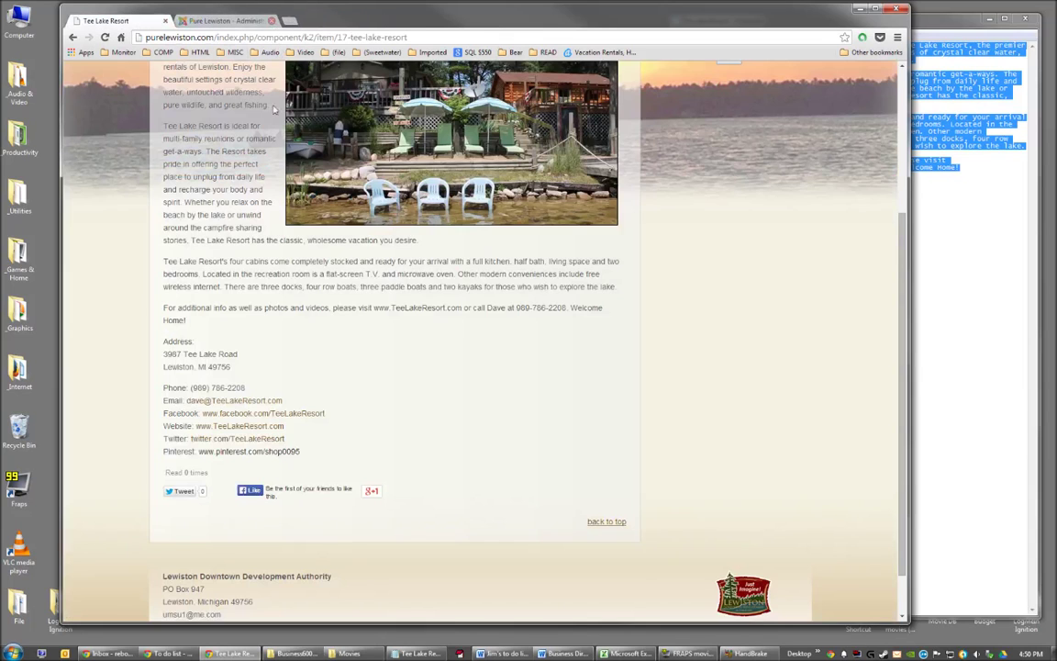
{"action": "left_click", "coordinate": [233, 439]}
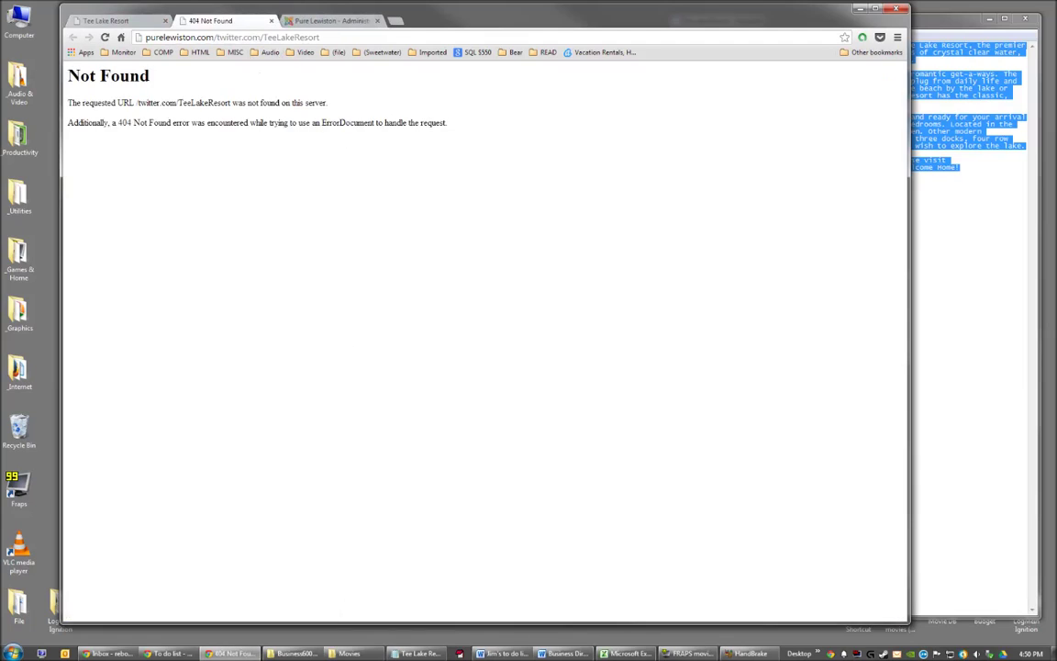
{"action": "left_click", "coordinate": [117, 20]}
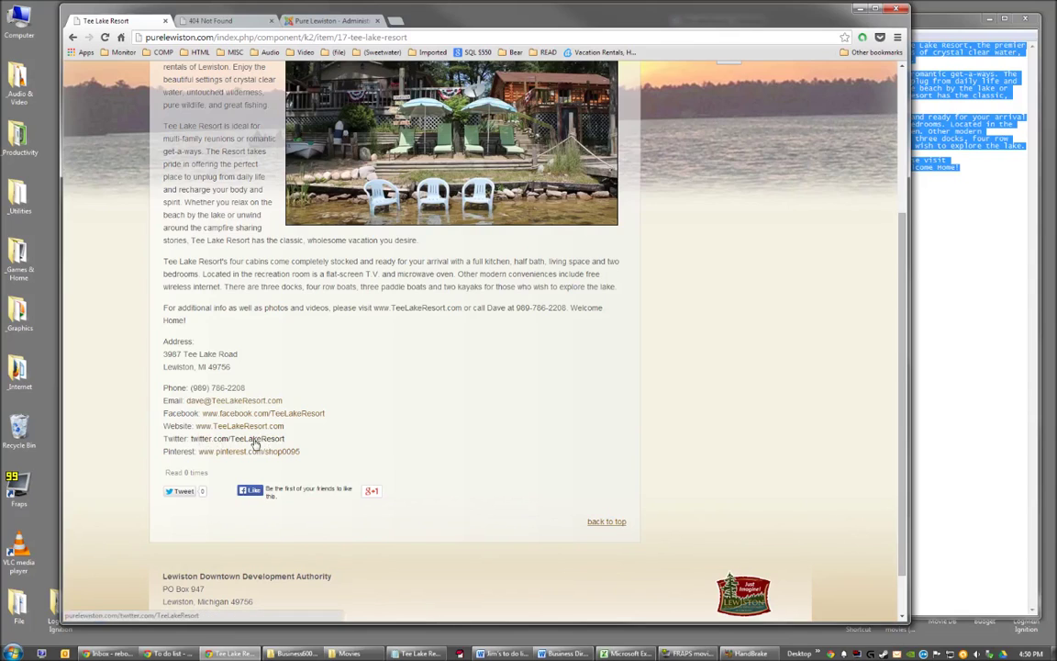
{"action": "left_click", "coordinate": [247, 22]}
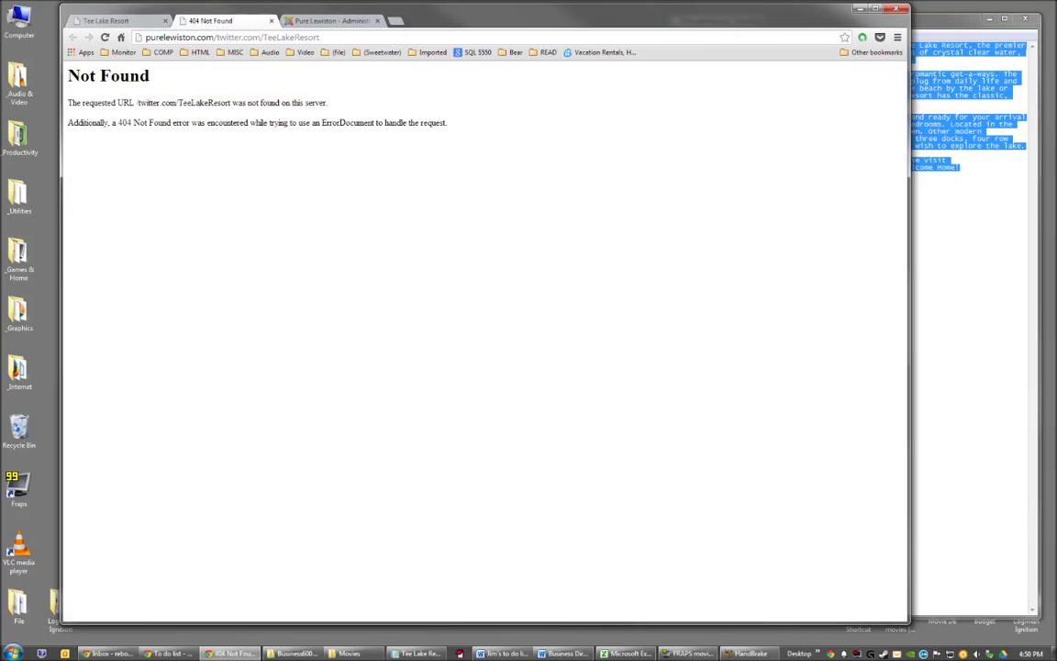
{"action": "left_click", "coordinate": [271, 21]}
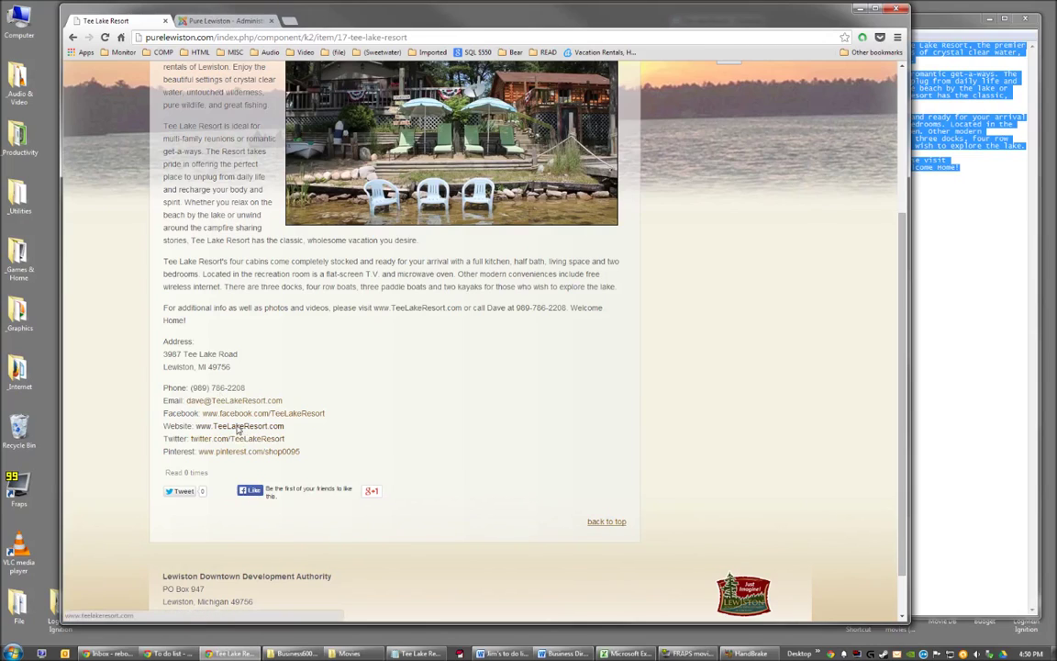
{"action": "left_click", "coordinate": [240, 426]}
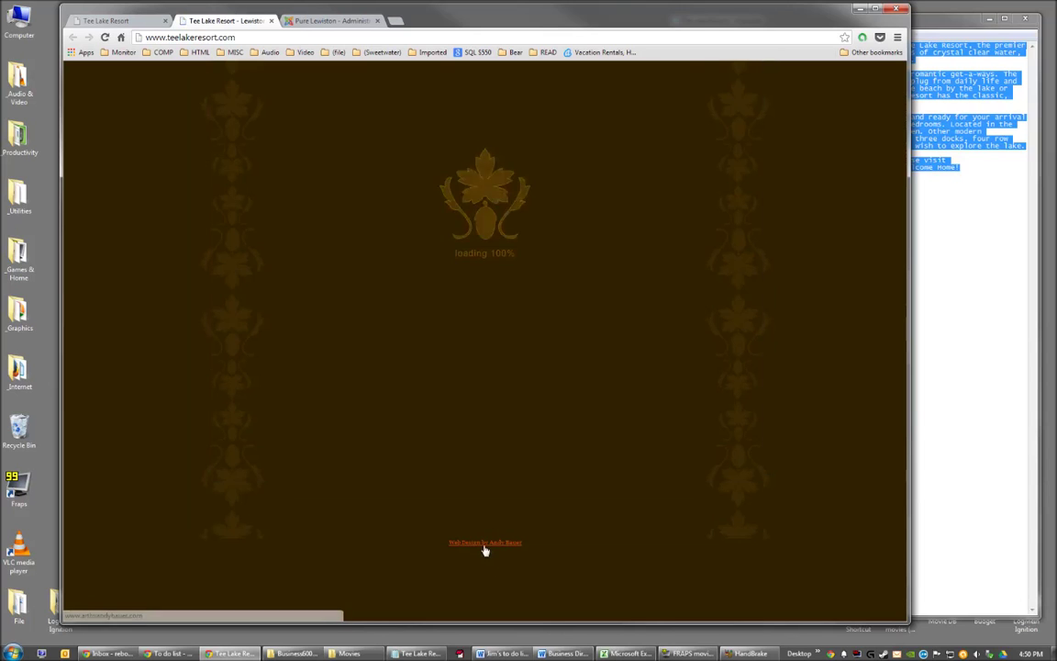
{"action": "left_click", "coordinate": [272, 21]}
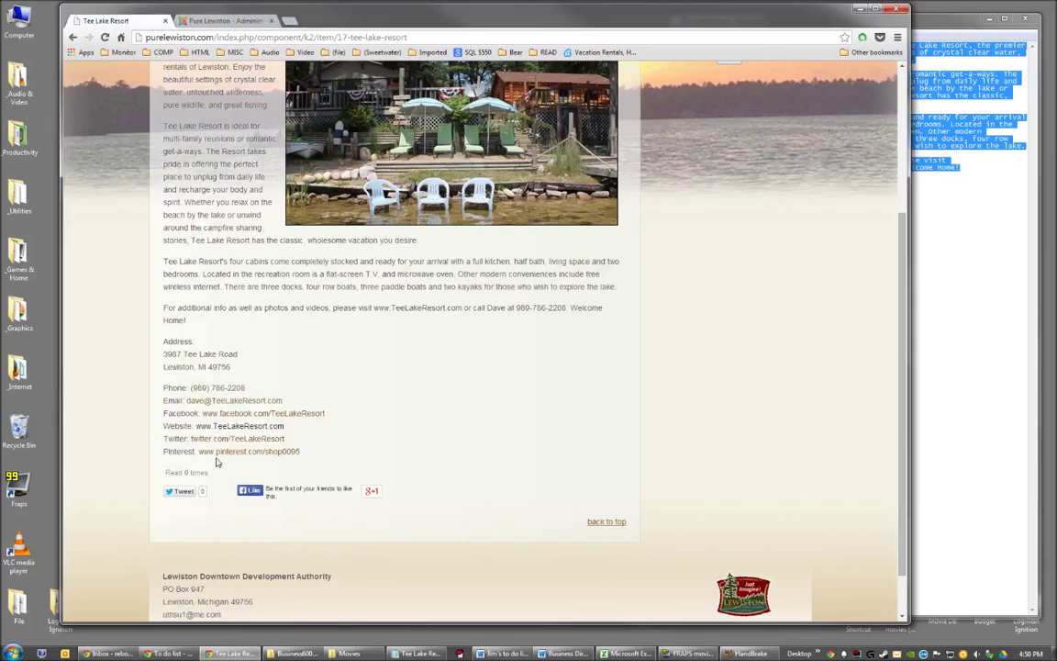
{"action": "left_click", "coordinate": [248, 414]}
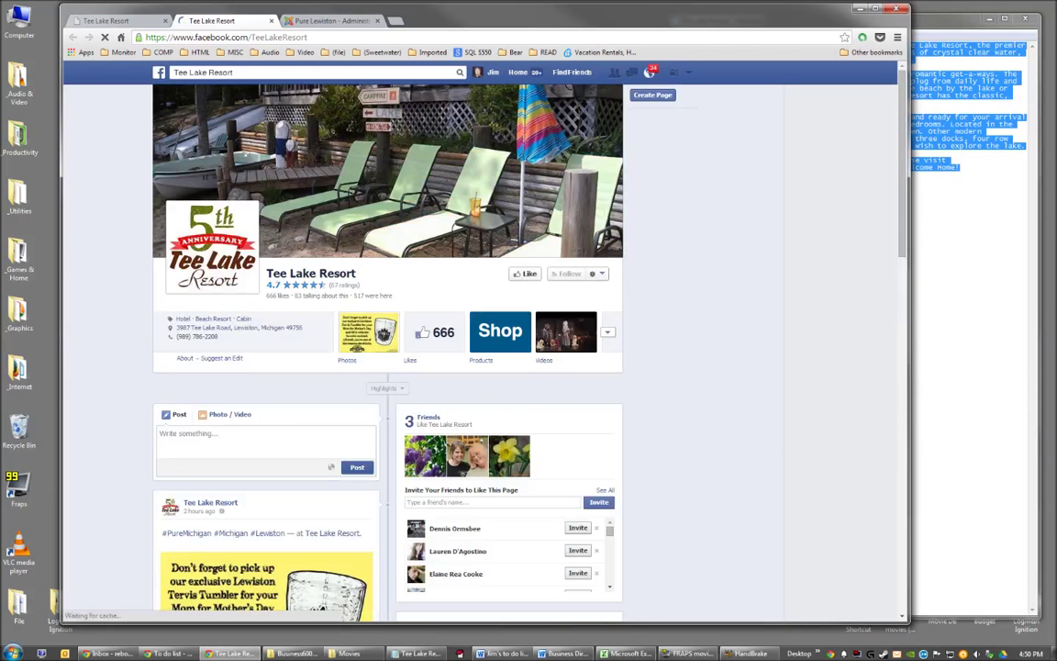
{"action": "key", "text": "ctrl+l"}
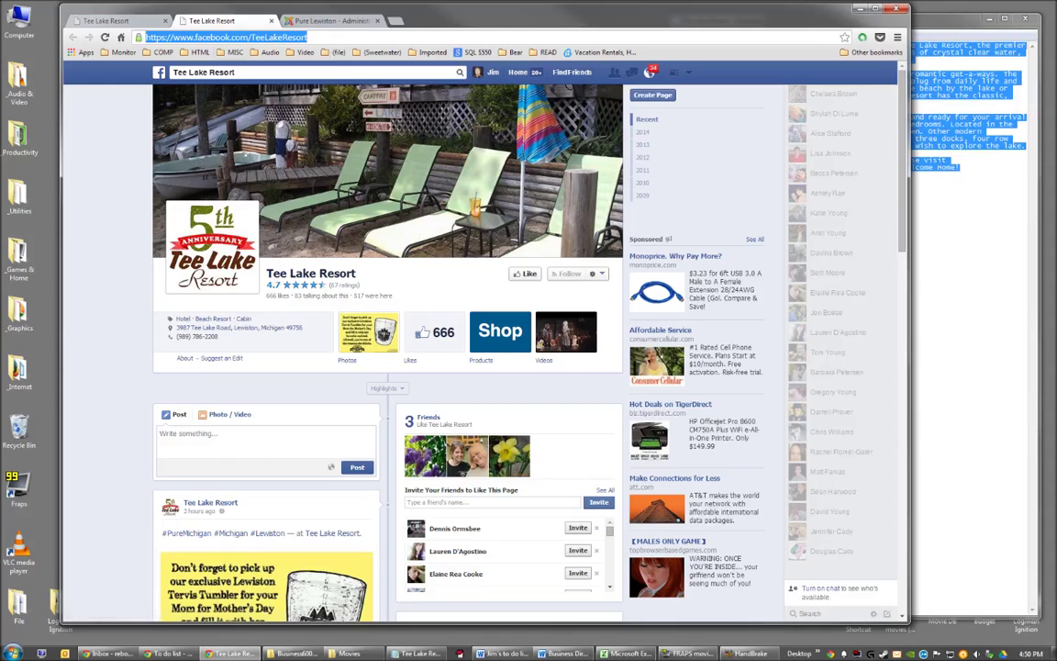
{"action": "left_click", "coordinate": [307, 38]}
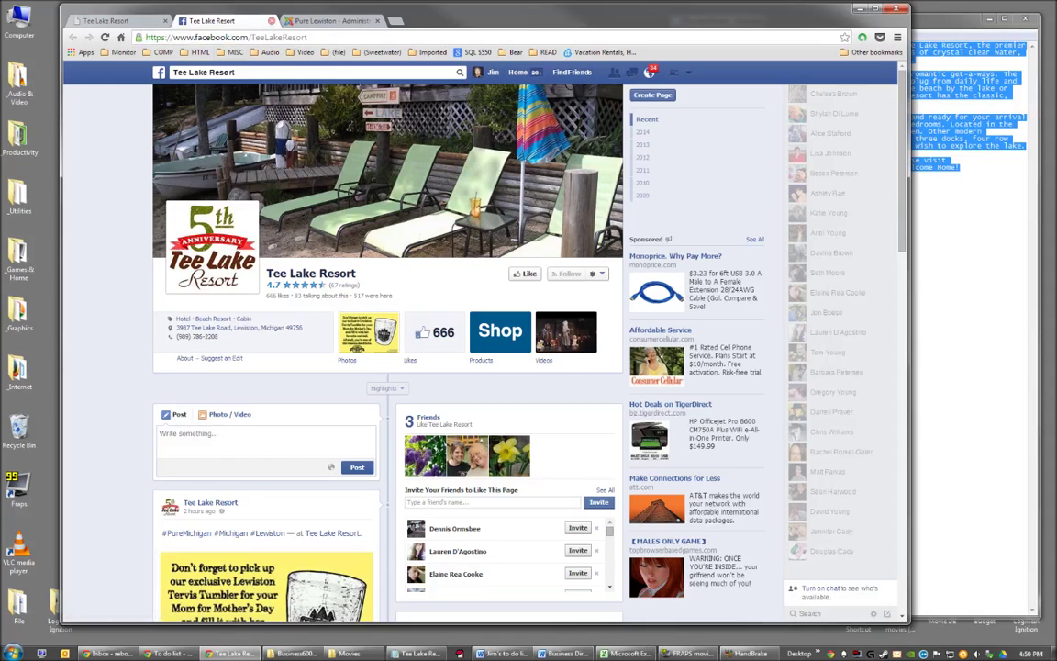
{"action": "left_click", "coordinate": [272, 20]}
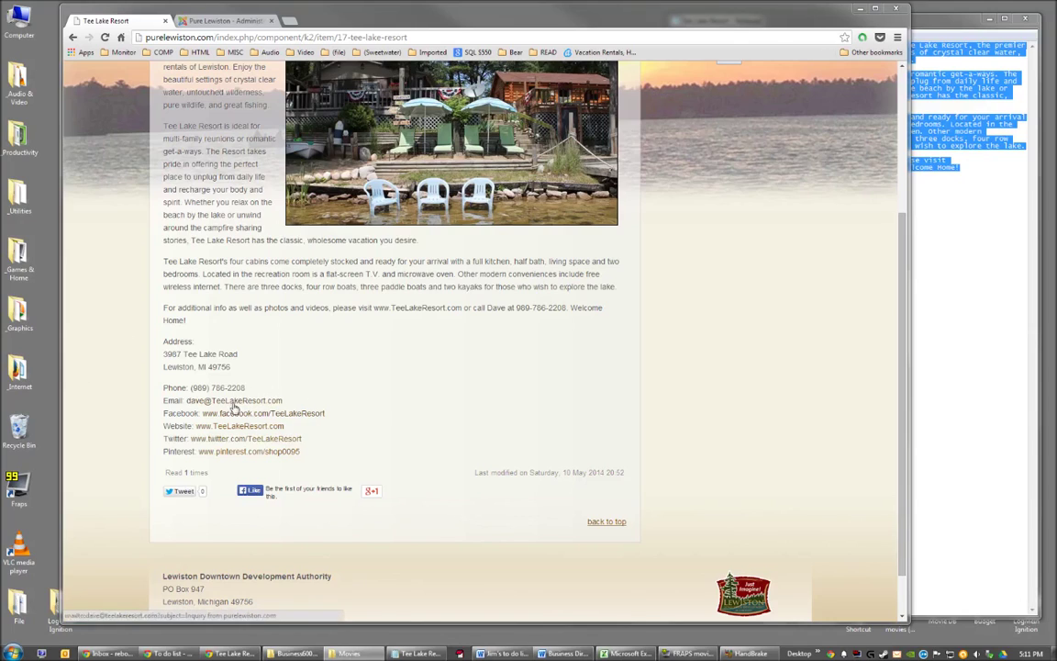
Test the Email link in Gmail compose, discard the draft, and reload the listing with F5.
{"action": "left_click", "coordinate": [231, 403]}
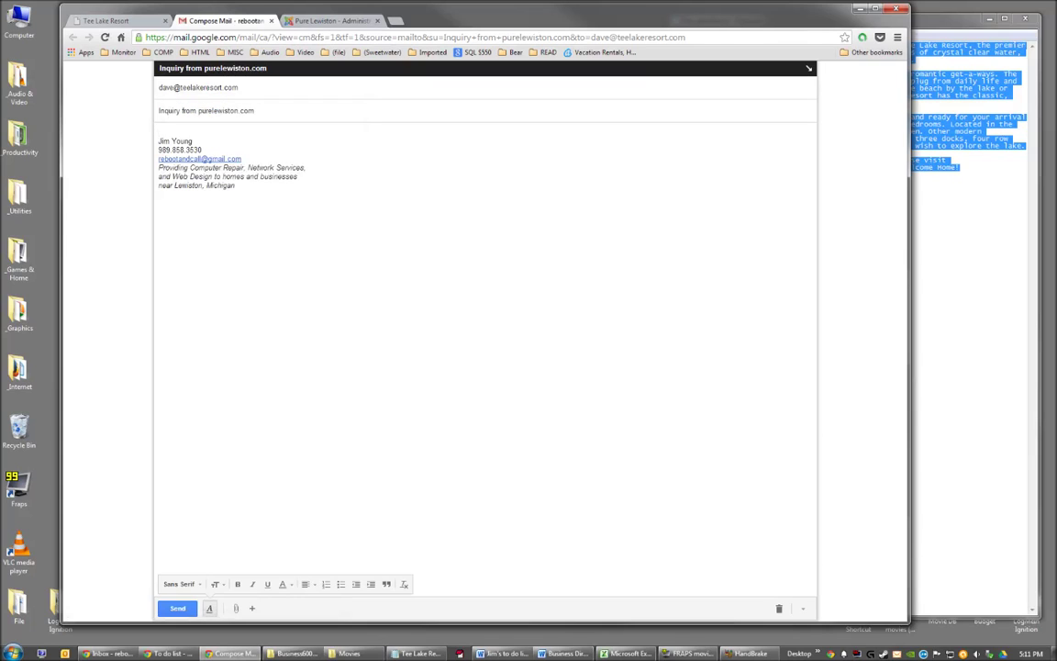
{"action": "type", "text": "asfasdasdfadsf"}
{"action": "left_click", "coordinate": [271, 20]}
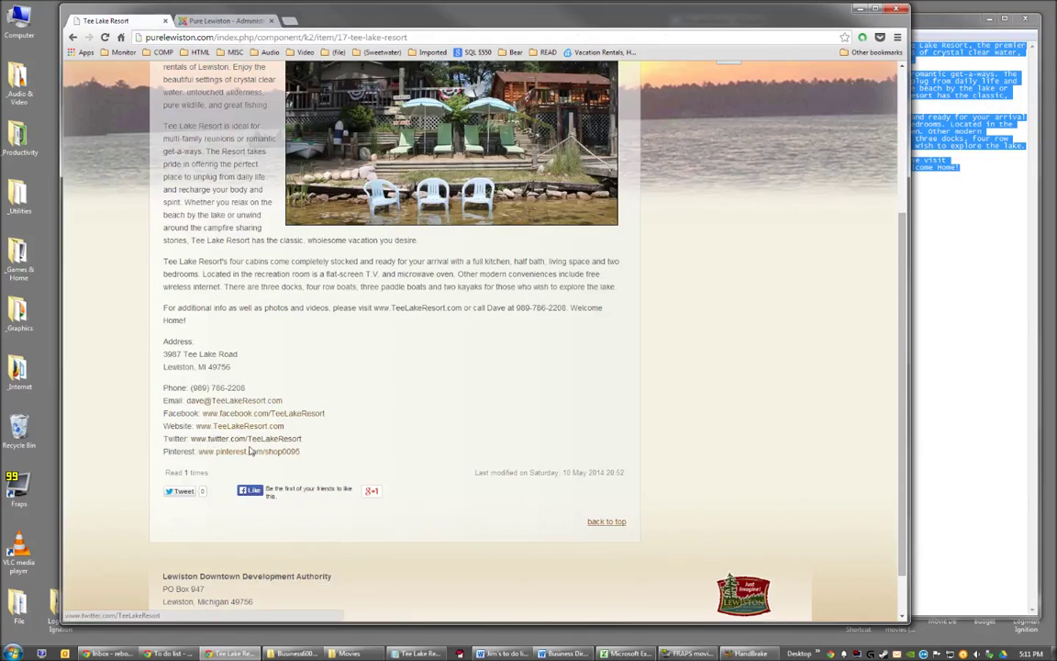
{"action": "key", "text": "F5"}
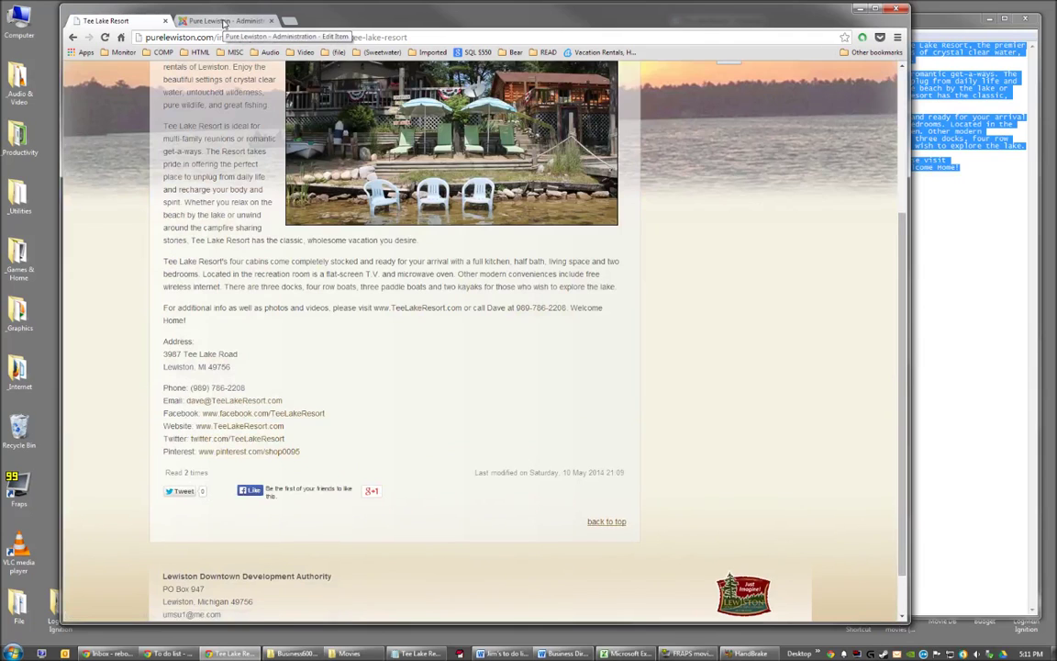
Remove the existing link from the Twitter address in the item's contact lines.
{"action": "left_click", "coordinate": [223, 20]}
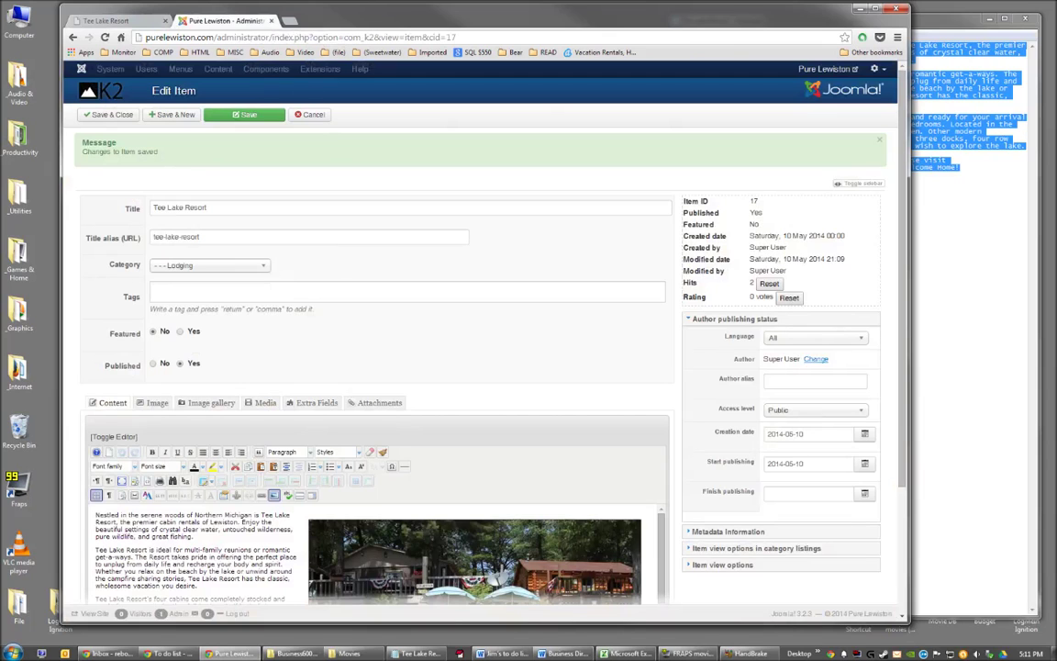
{"action": "scroll", "coordinate": [376, 550], "scroll_direction": "down", "scroll_amount": 5}
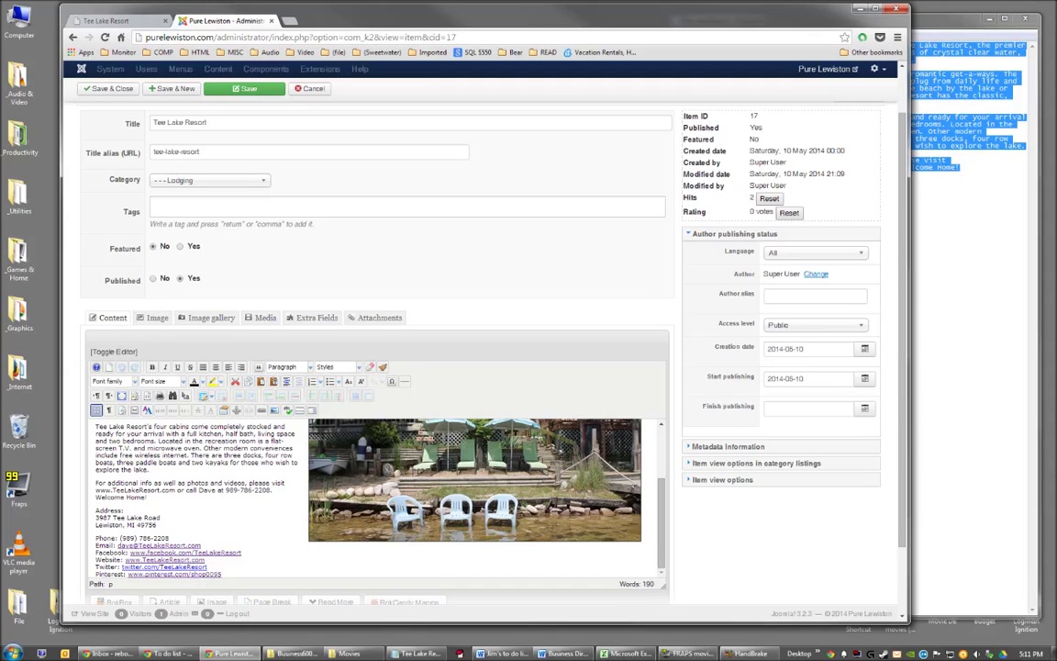
{"action": "left_click_drag", "start_coordinate": [208, 567], "coordinate": [122, 567]}
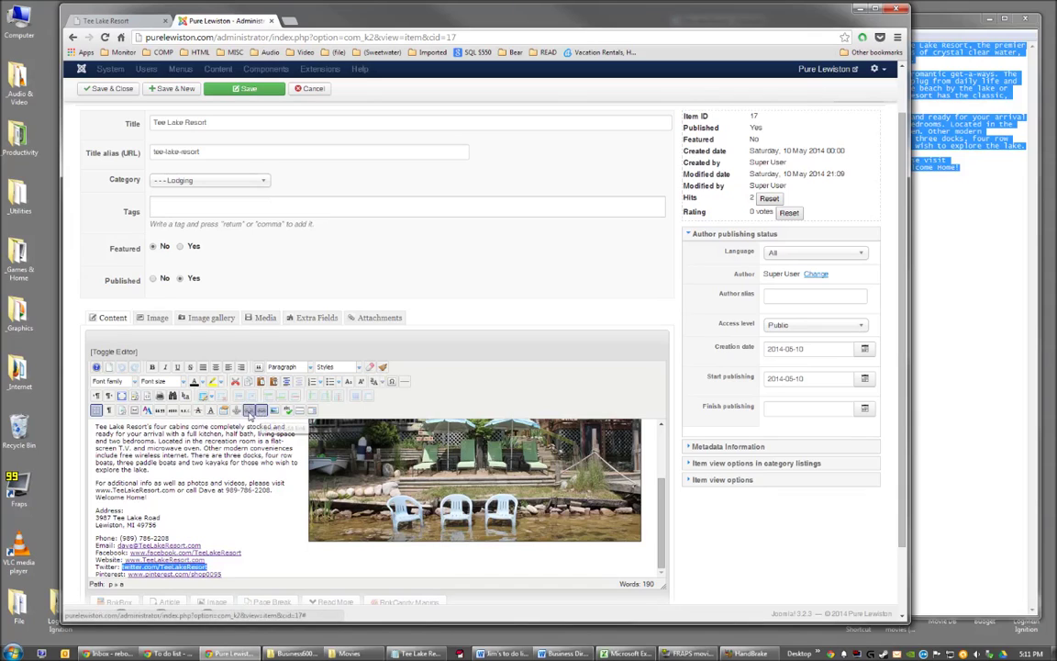
{"action": "left_click", "coordinate": [250, 412]}
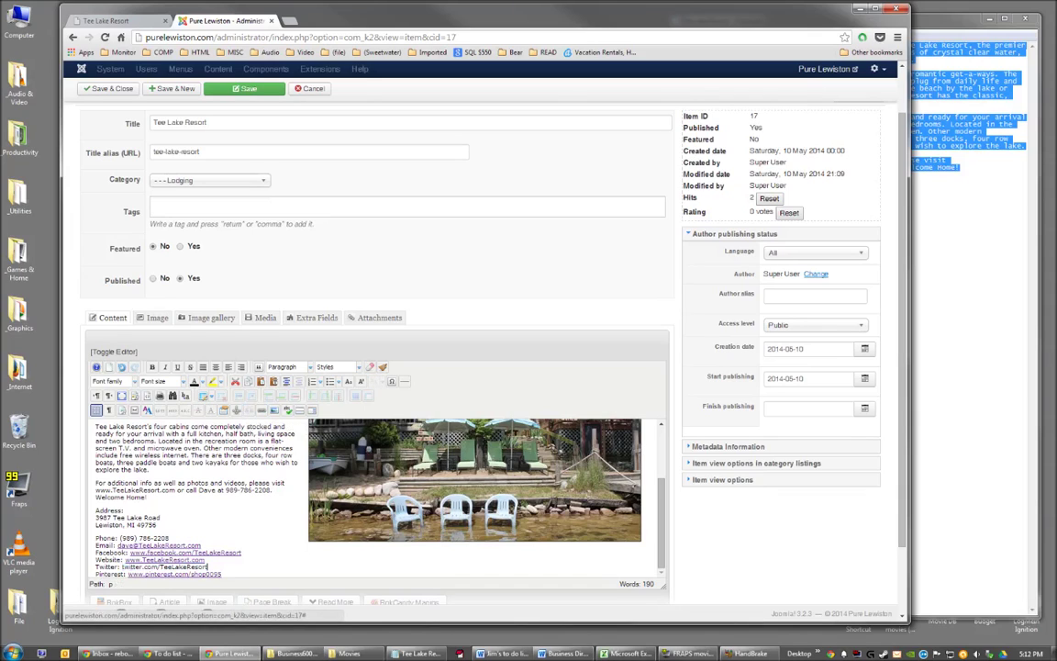
{"action": "scroll", "coordinate": [266, 540], "scroll_direction": "down", "scroll_amount": 1}
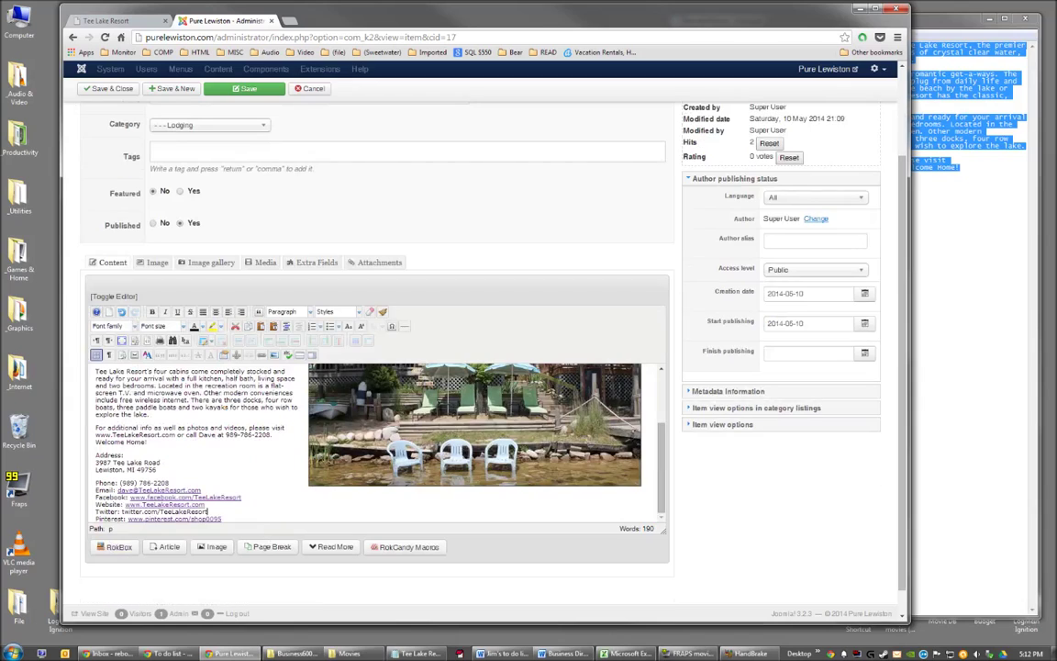
{"action": "left_click_drag", "start_coordinate": [202, 512], "coordinate": [128, 517]}
{"action": "left_click", "coordinate": [119, 511]}
{"action": "type", "text": "www."}
{"action": "left_click_drag", "start_coordinate": [225, 513], "coordinate": [122, 512]}
{"action": "key", "text": "ctrl+c"}
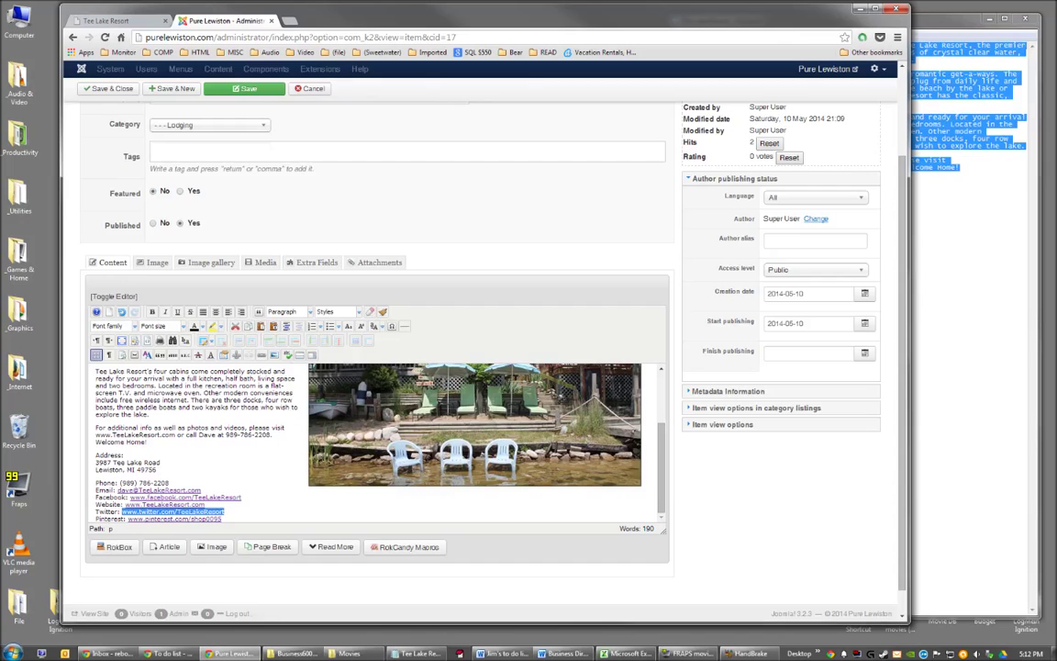
{"action": "left_click", "coordinate": [262, 356]}
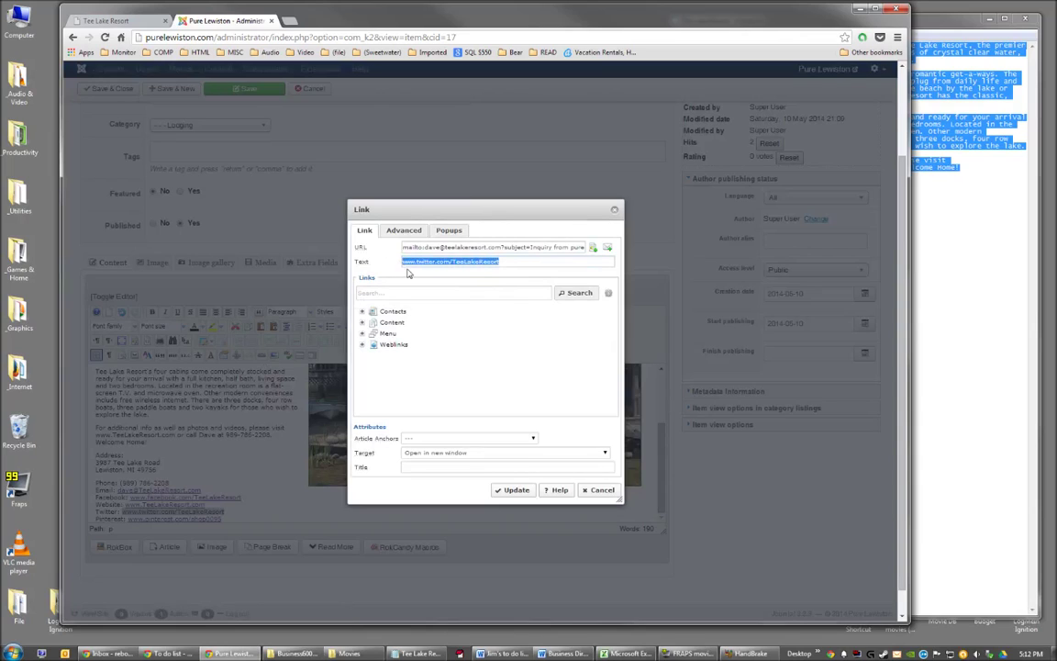
{"action": "key", "text": "shift+Tab"}
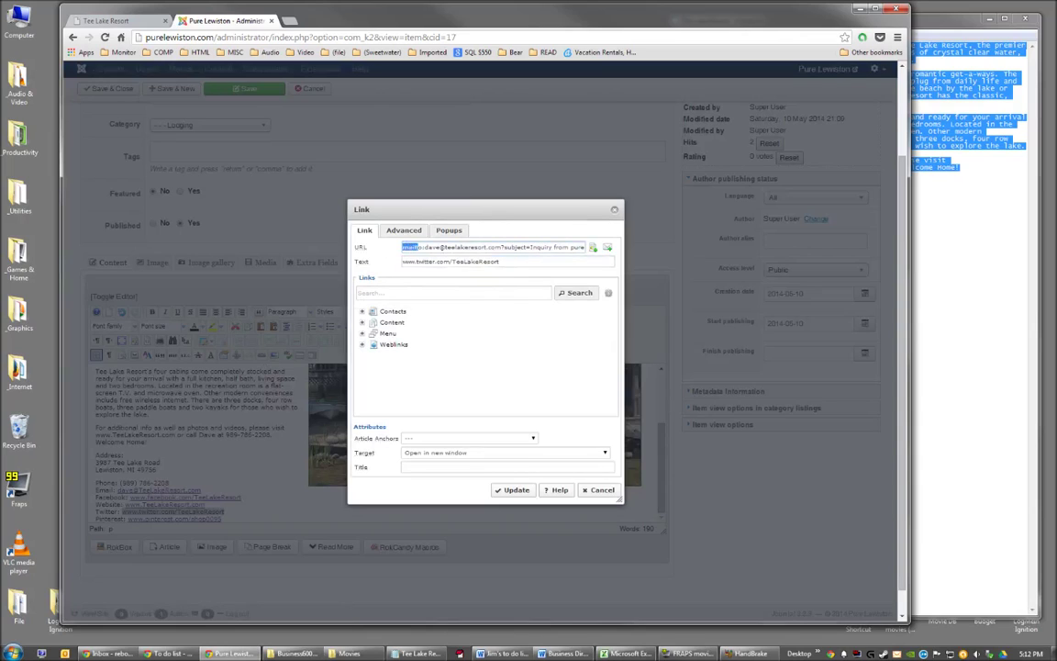
{"action": "key", "text": "ctrl+v"}
{"action": "left_click", "coordinate": [516, 493]}
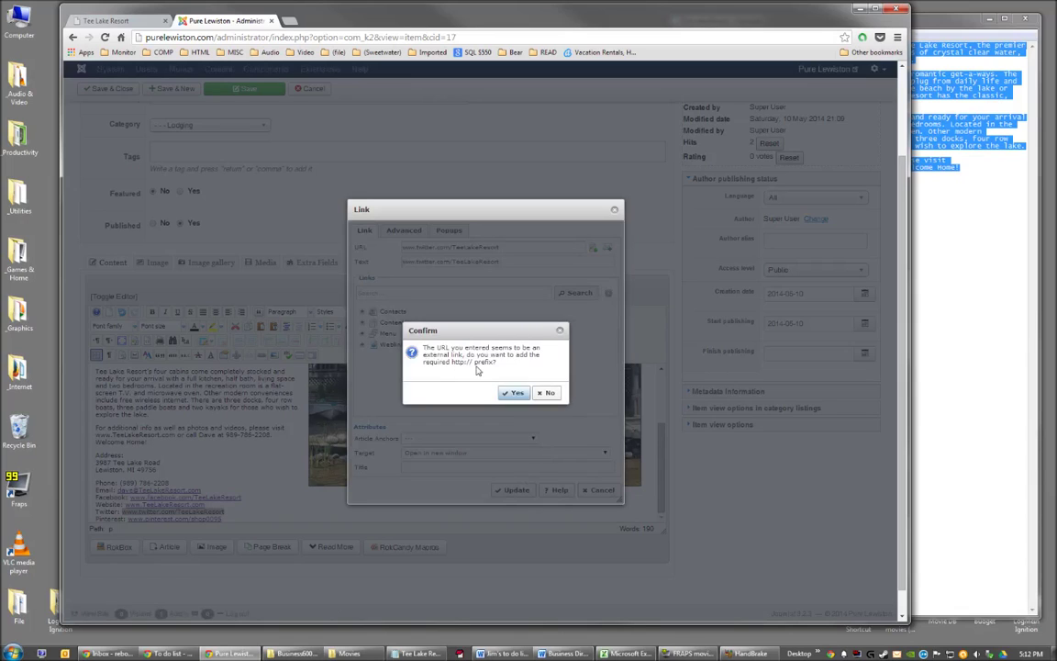
{"action": "left_click", "coordinate": [515, 393]}
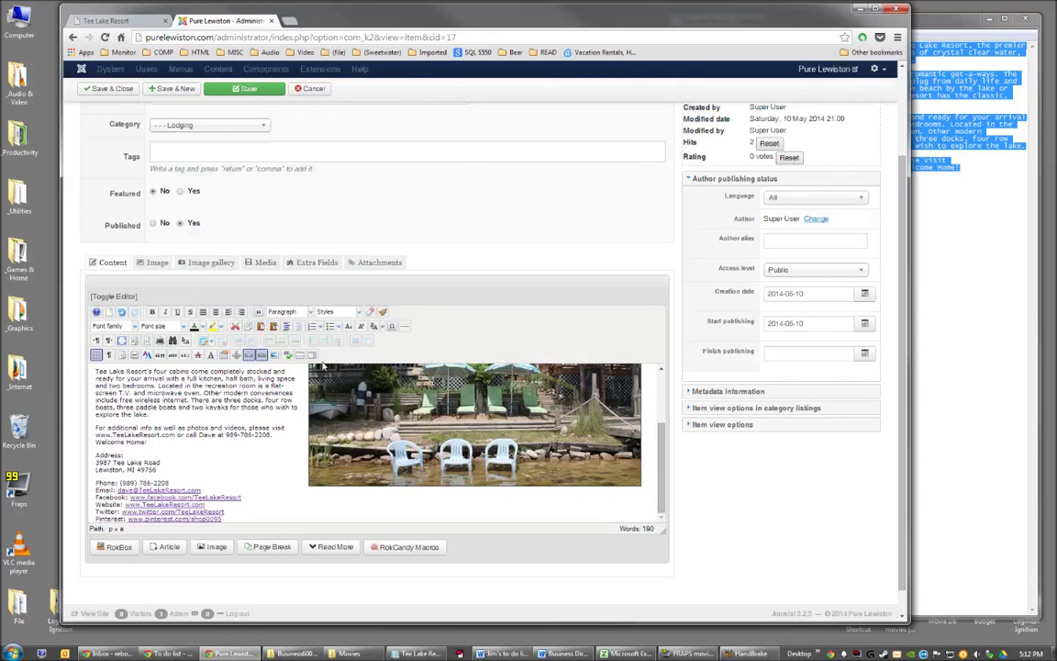
{"action": "left_click", "coordinate": [238, 89]}
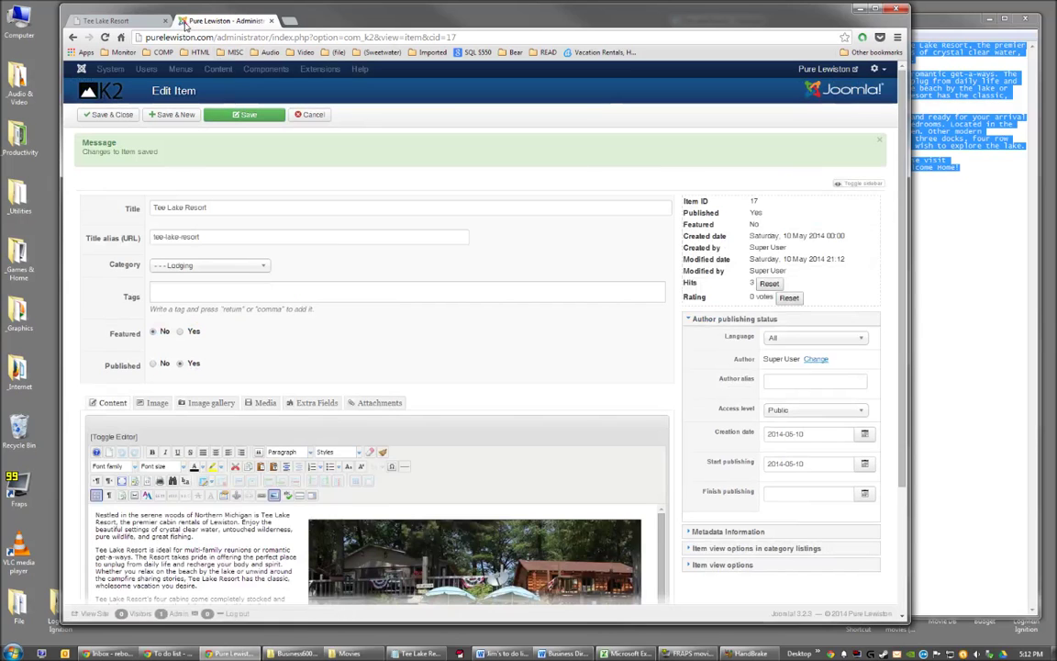
Reload the front-end listing and verify its Twitter link opens the Tee Lake Resort profile.
{"action": "left_click", "coordinate": [110, 22]}
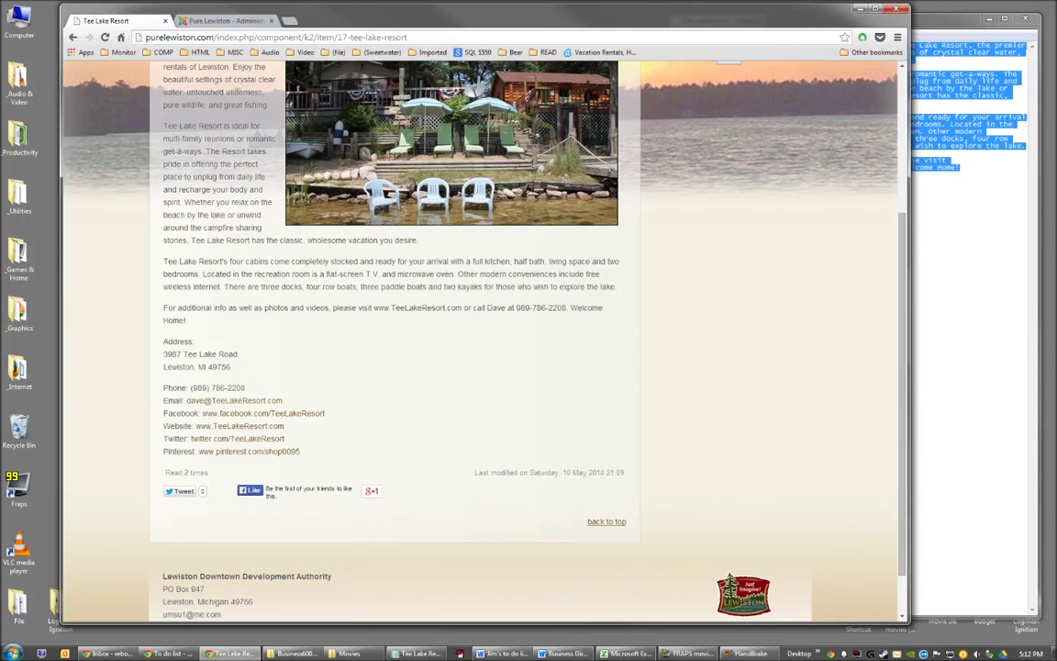
{"action": "left_click", "coordinate": [105, 38]}
{"action": "left_click", "coordinate": [213, 439]}
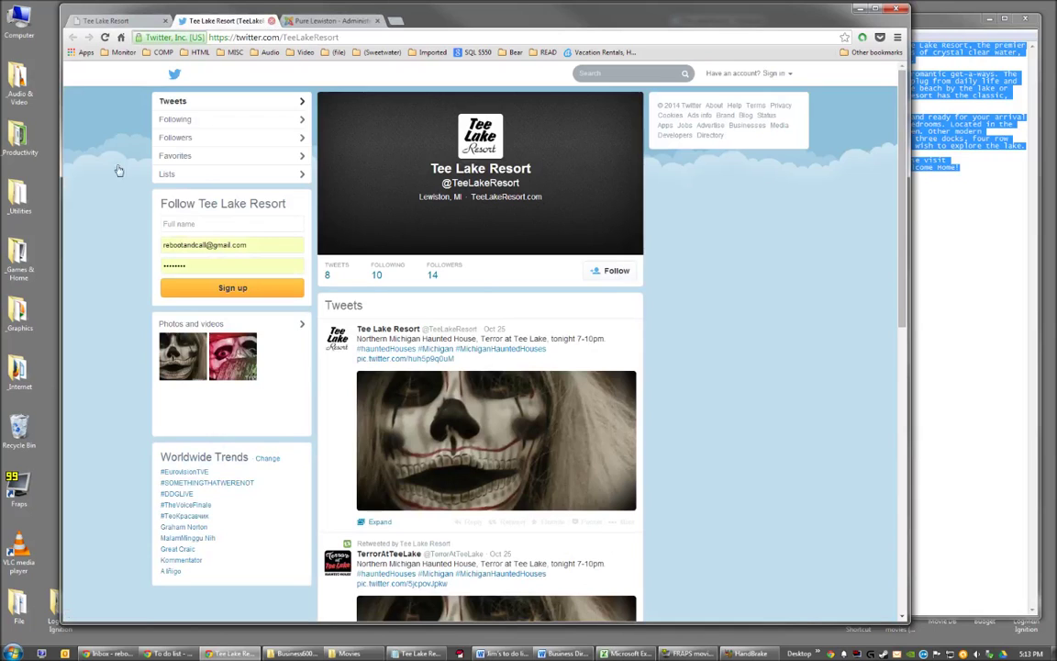
{"action": "left_click", "coordinate": [272, 20]}
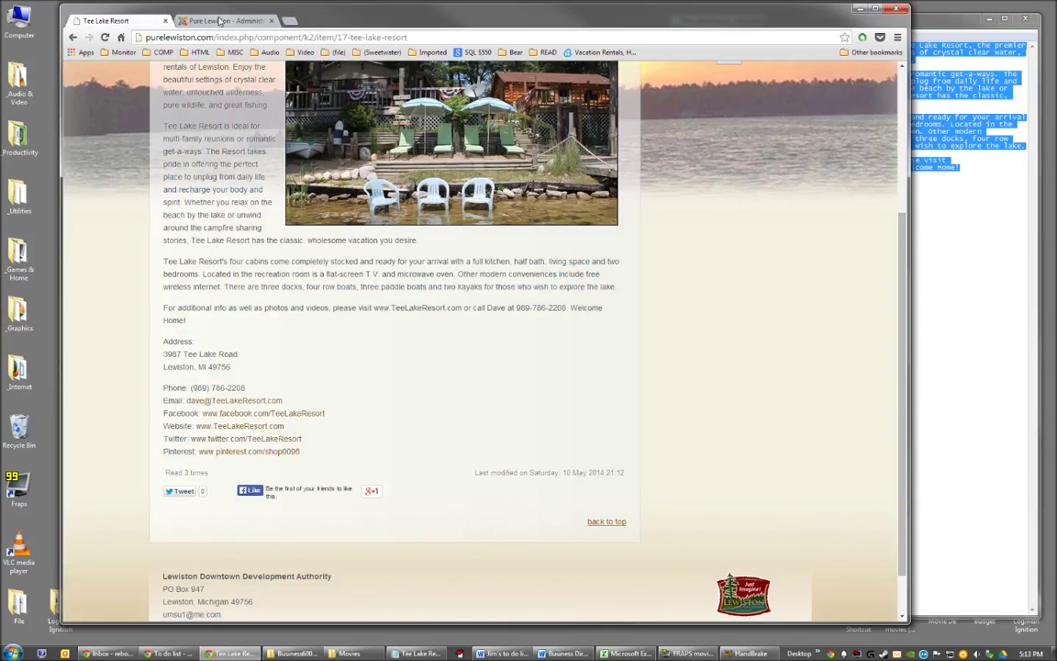
{"action": "left_click", "coordinate": [206, 20]}
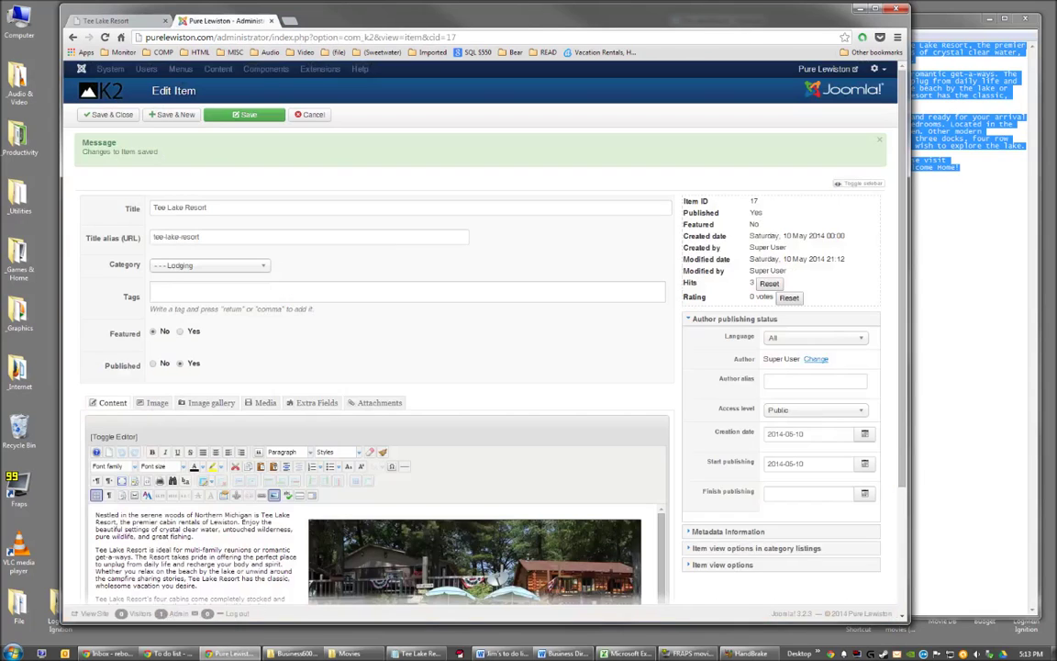